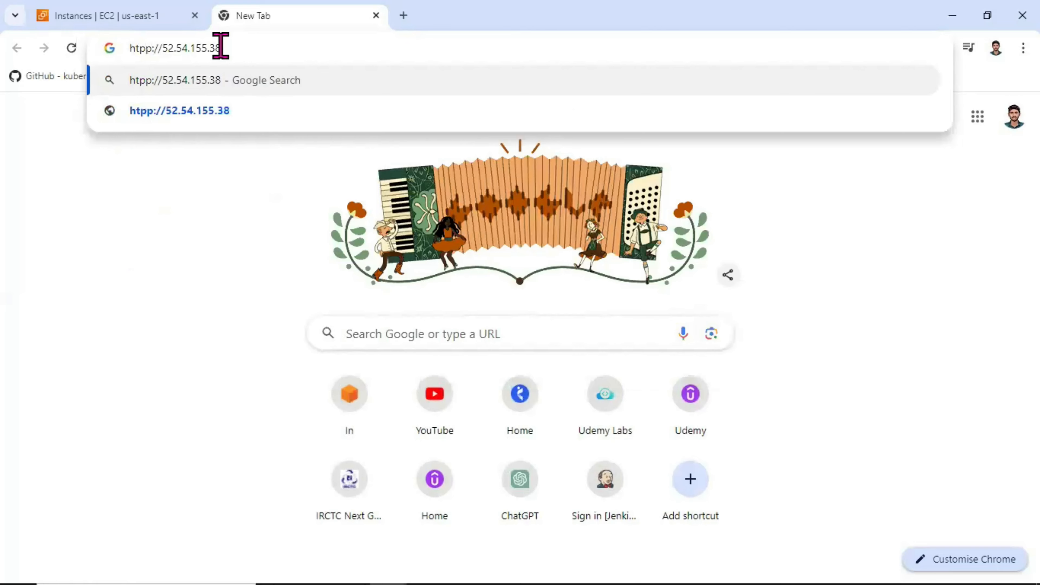
pyautogui.press('BackSpace')
pyautogui.hotkey('ctrl', 'a')
pyautogui.write('http')
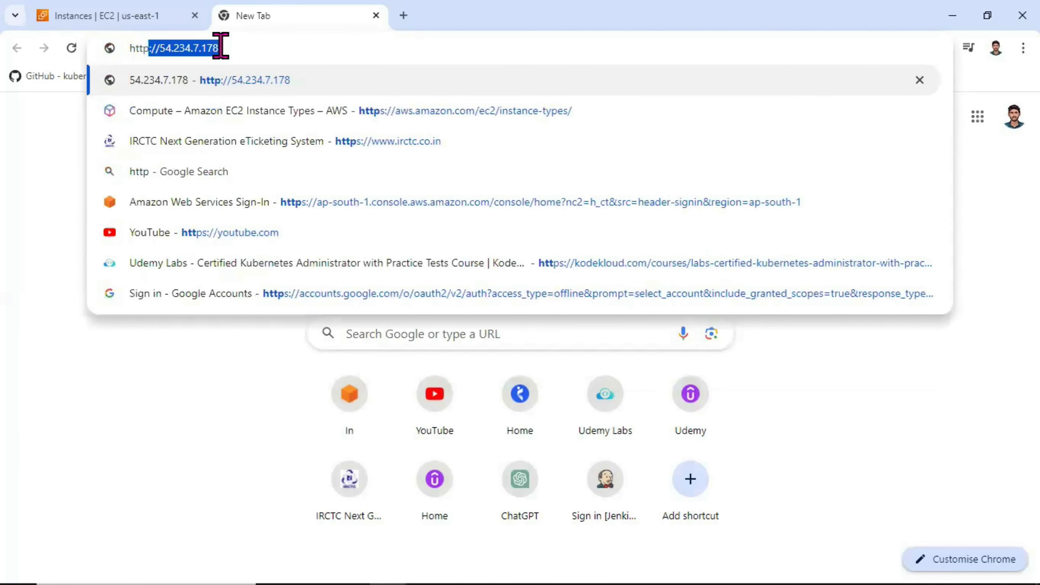
pyautogui.write('://52.54.155.38')
pyautogui.press('Return')
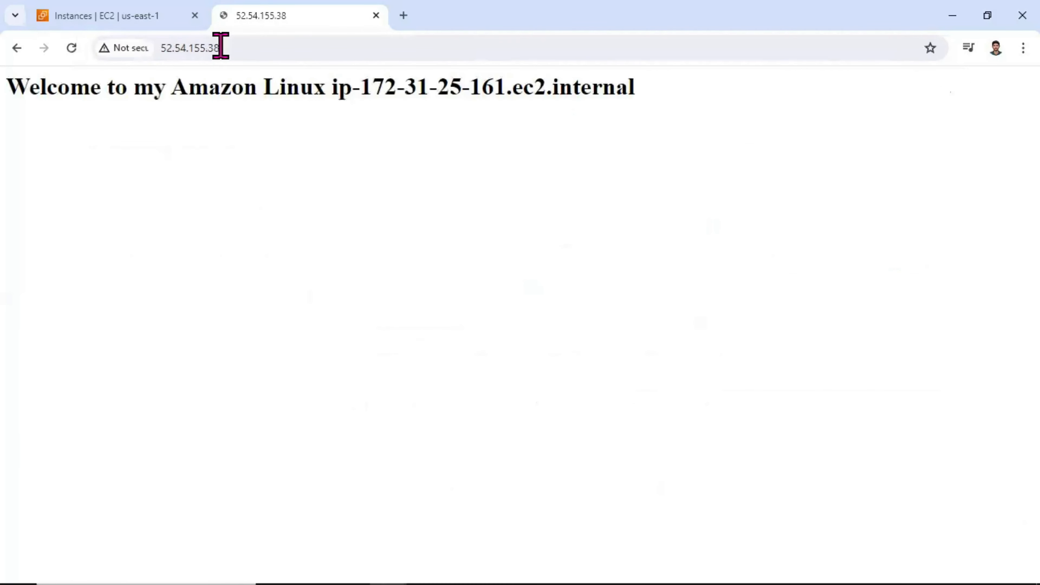
pyautogui.moveTo(8, 86); pyautogui.dragTo(641, 105)
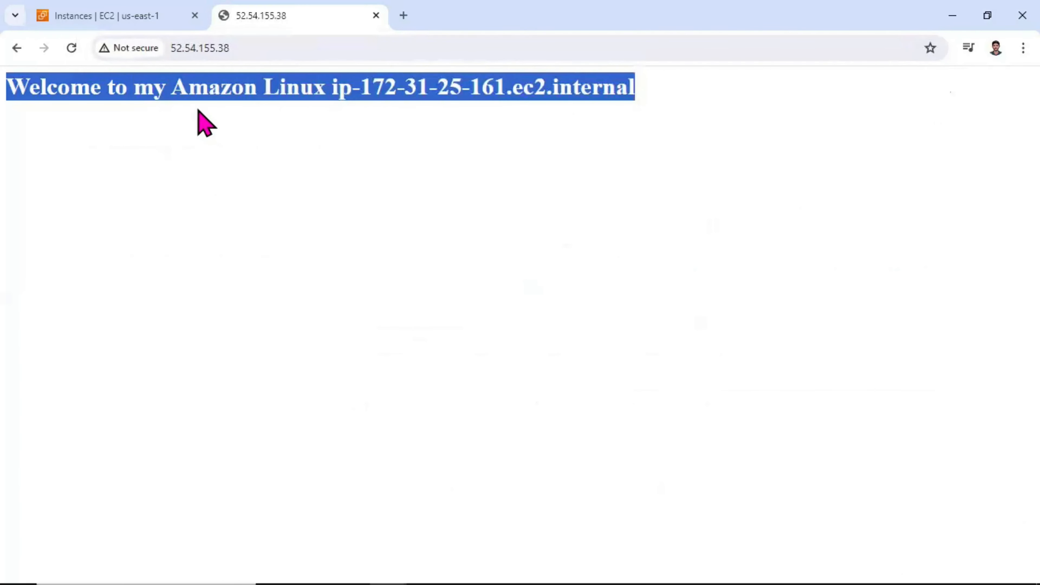
# Step: Return to the EC2 instances page and review the webserver instance's inbound security group rules
pyautogui.click(154, 17)
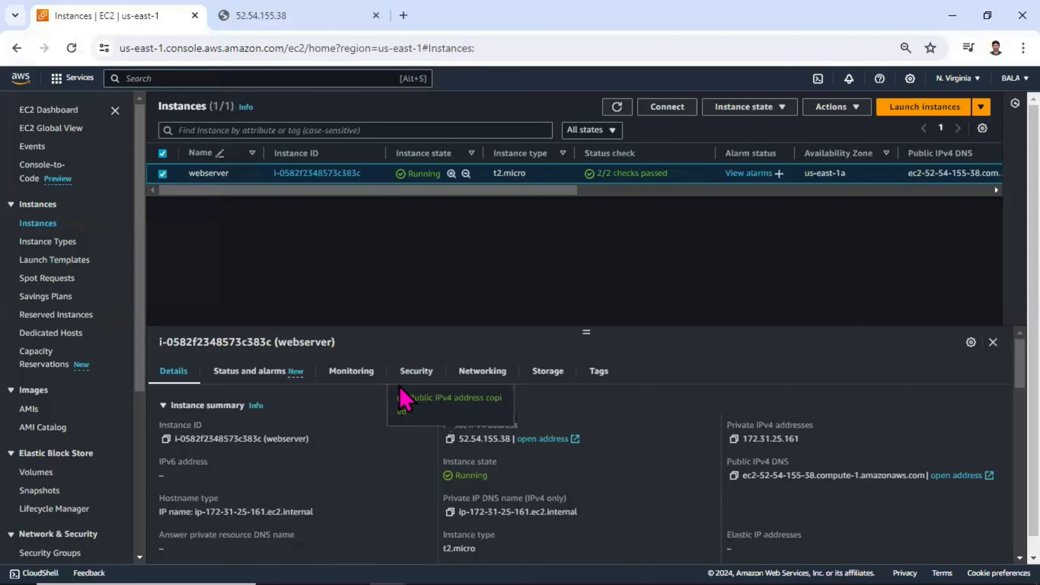
pyautogui.click(418, 372)
pyautogui.scroll(-2, 446, 417)
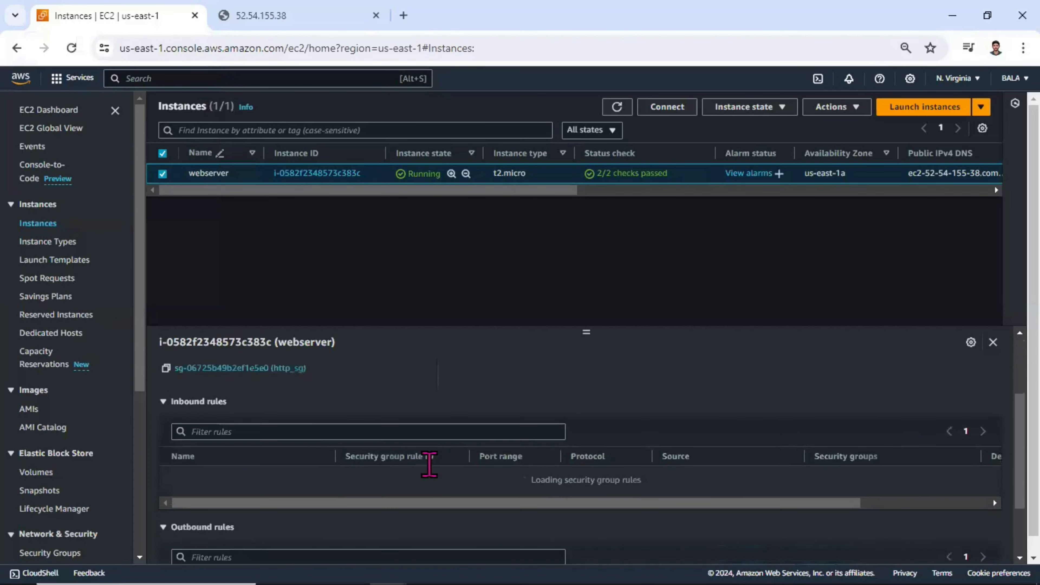
pyautogui.scroll(-1, 439, 435)
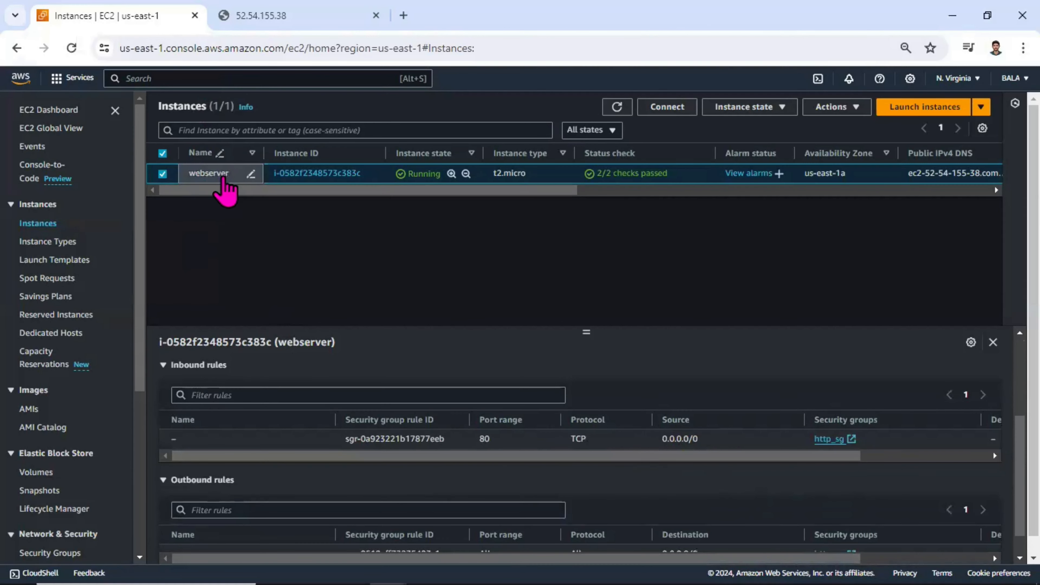
# Step: Try to connect to the webserver instance through EC2 Instance Connect as ec2-user, and close the connection page
pyautogui.click(659, 109)
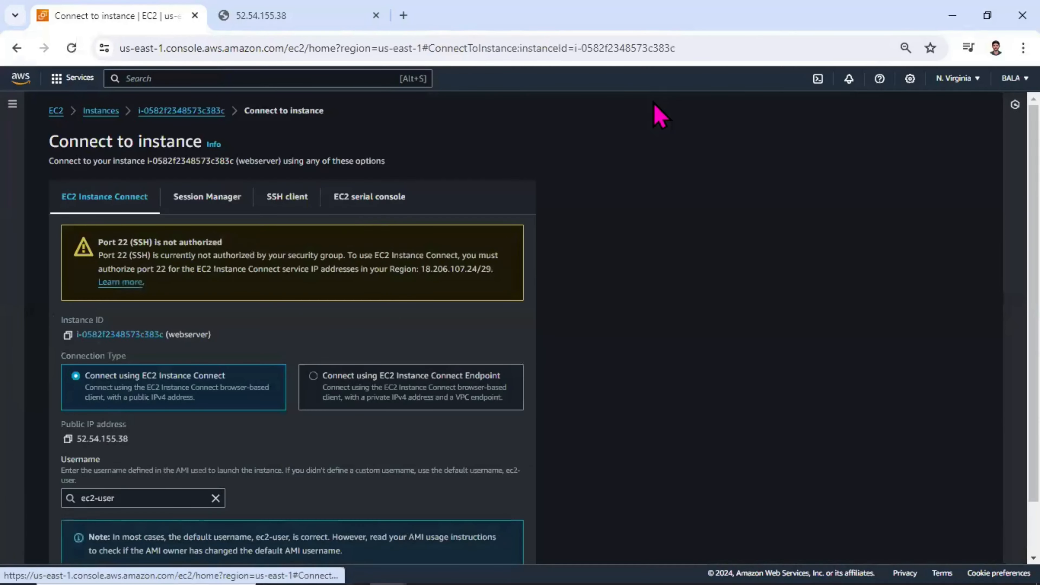
pyautogui.scroll(-1, 409, 471)
pyautogui.click(487, 543)
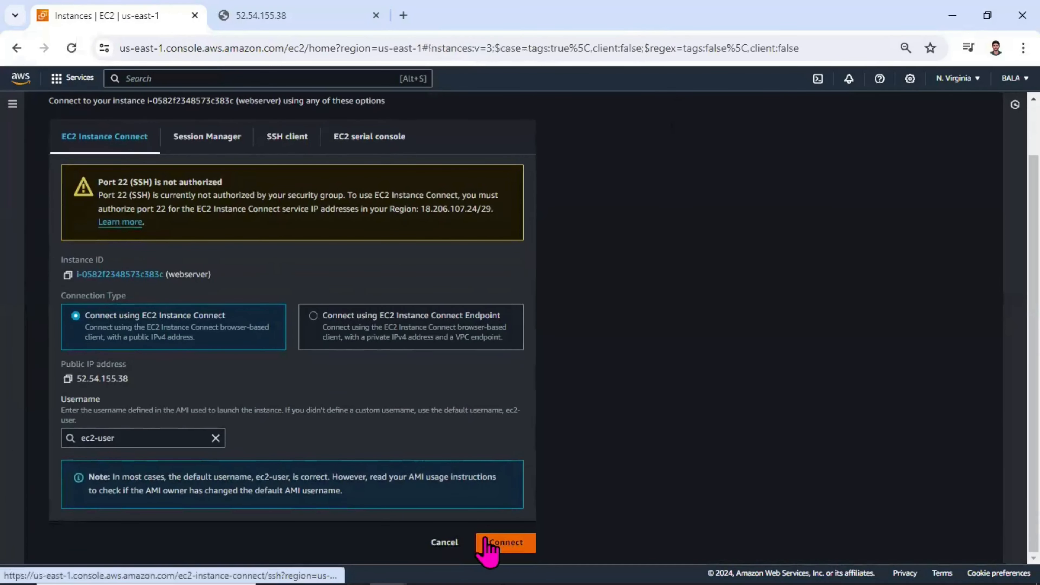
pyautogui.click(487, 543)
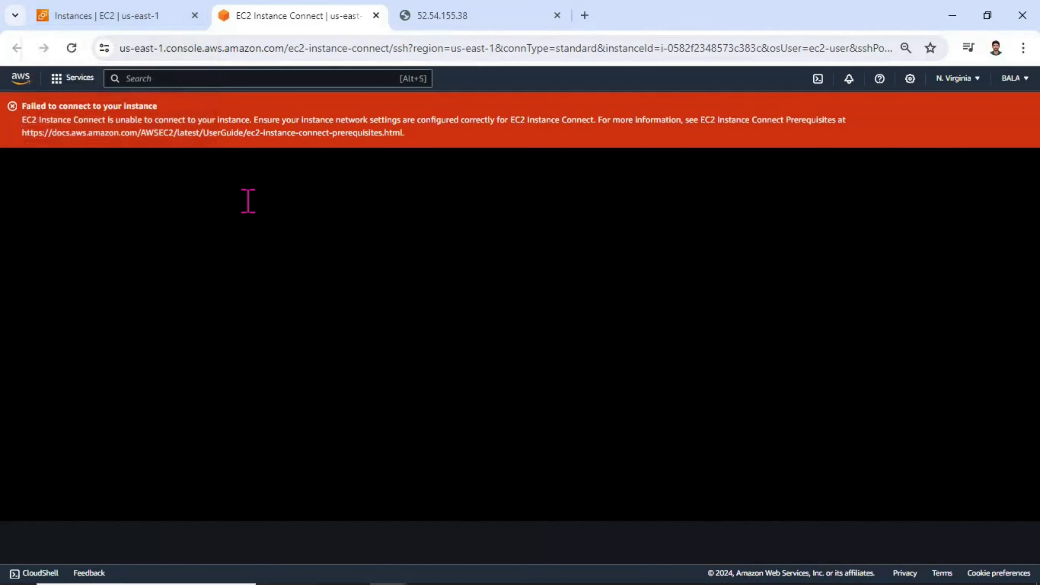
pyautogui.middleClick(242, 22)
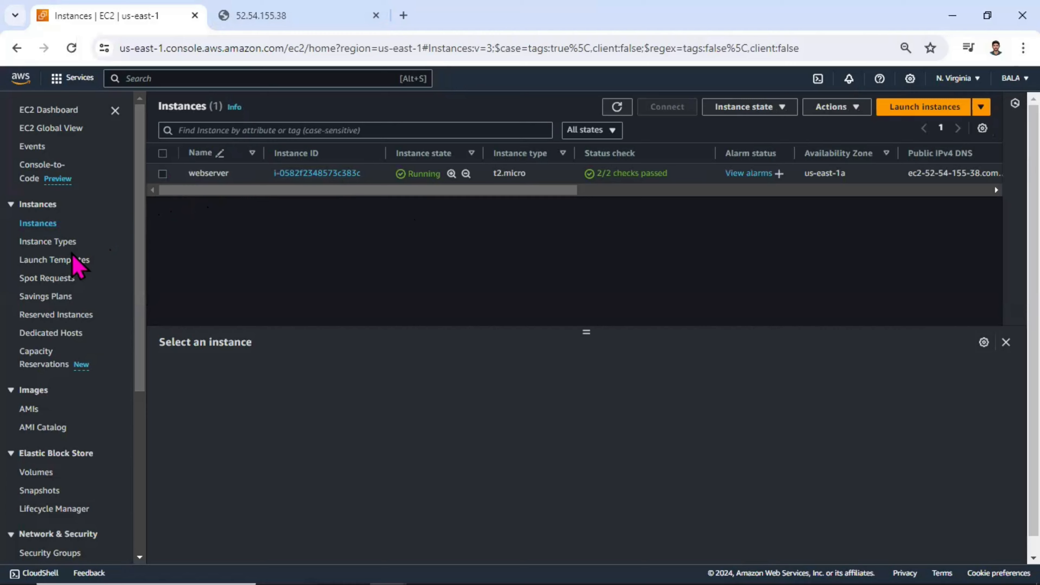
# Step: Select the webserver instance in the instance list and examine its details
pyautogui.scroll(-5, 73, 258)
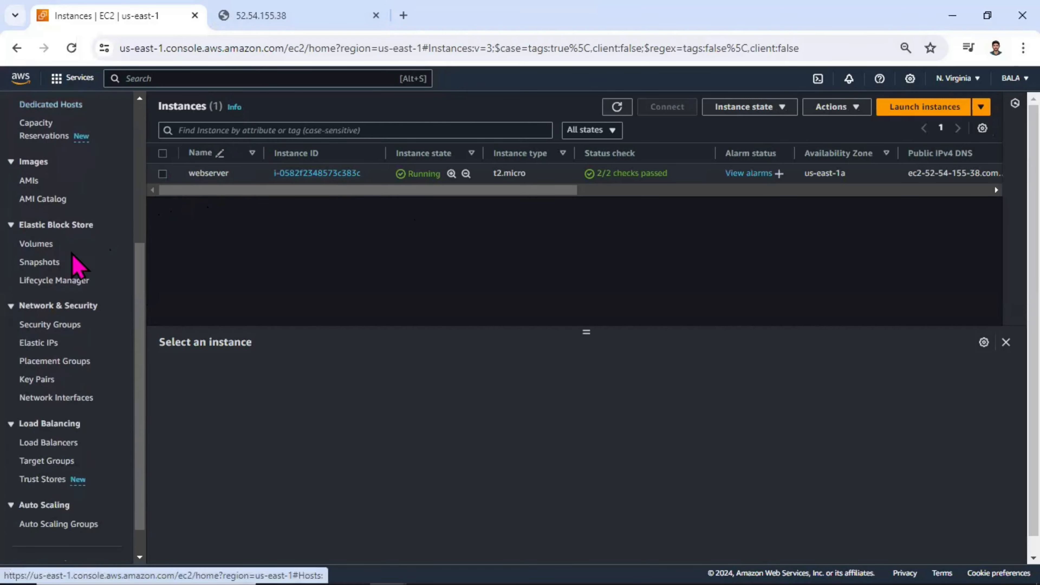
pyautogui.scroll(-2, 76, 270)
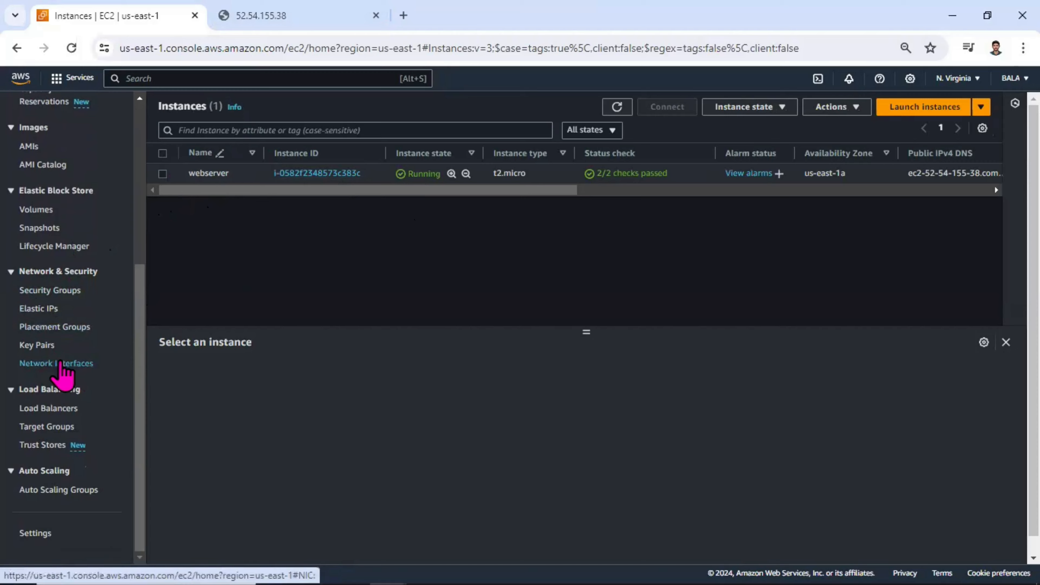
pyautogui.scroll(4, 65, 377)
pyautogui.scroll(1, 64, 373)
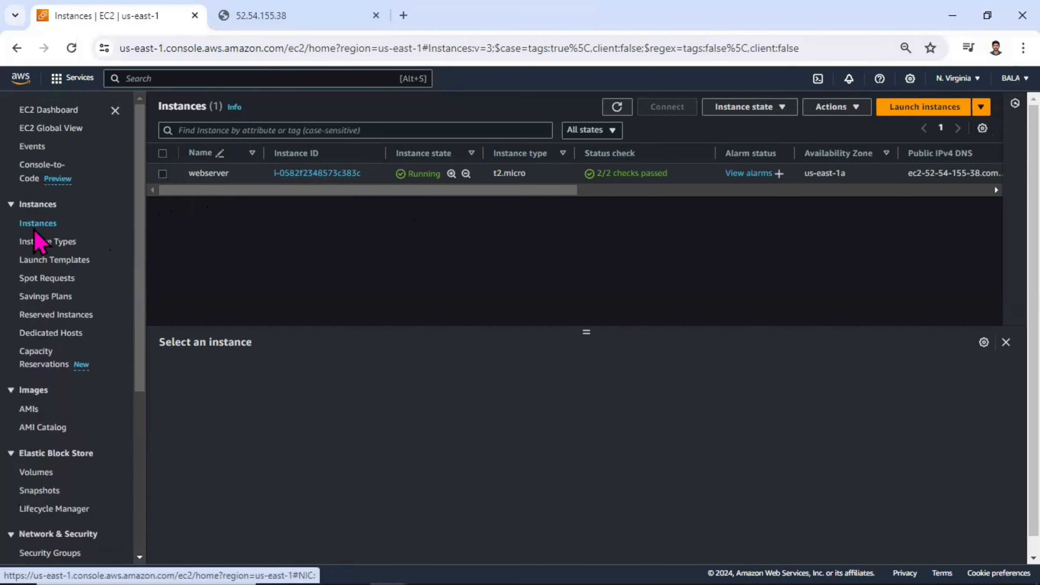
pyautogui.click(162, 176)
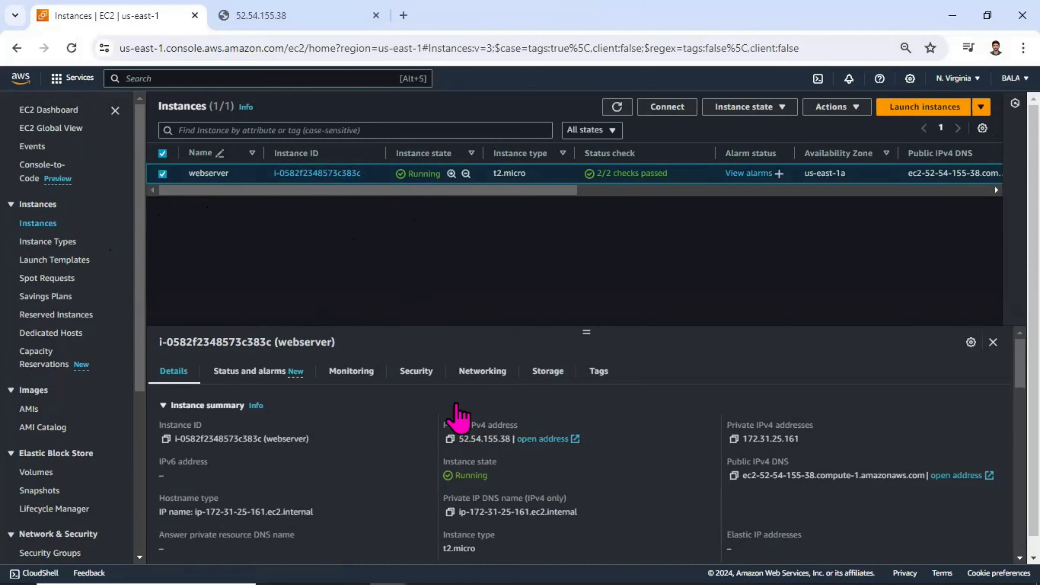
# Step: Open the Elastic IP addresses list and refresh it to clear out the outdated entry
pyautogui.scroll(-4, 59, 361)
pyautogui.scroll(-2, 70, 372)
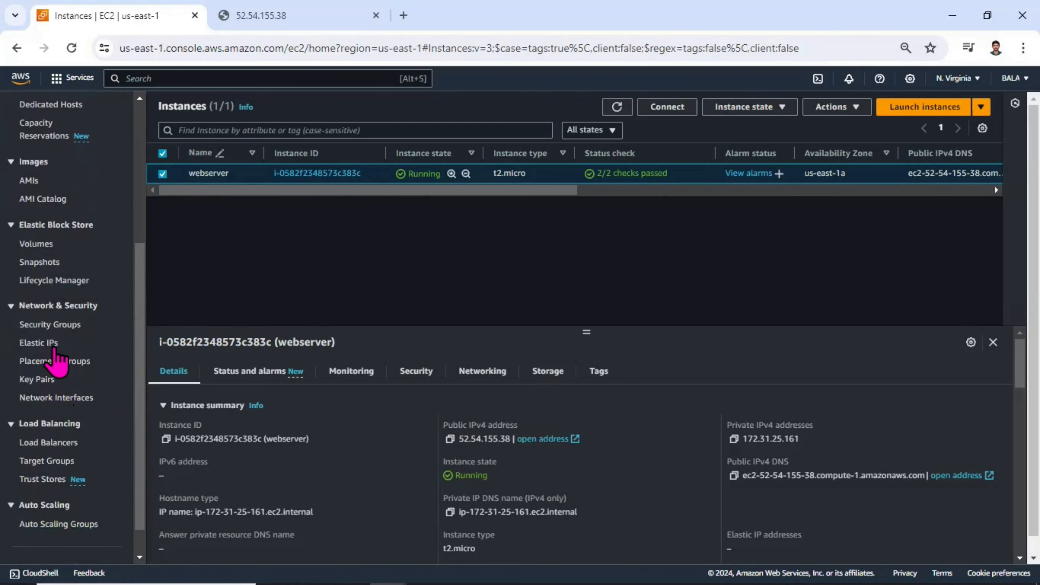
pyautogui.click(52, 344)
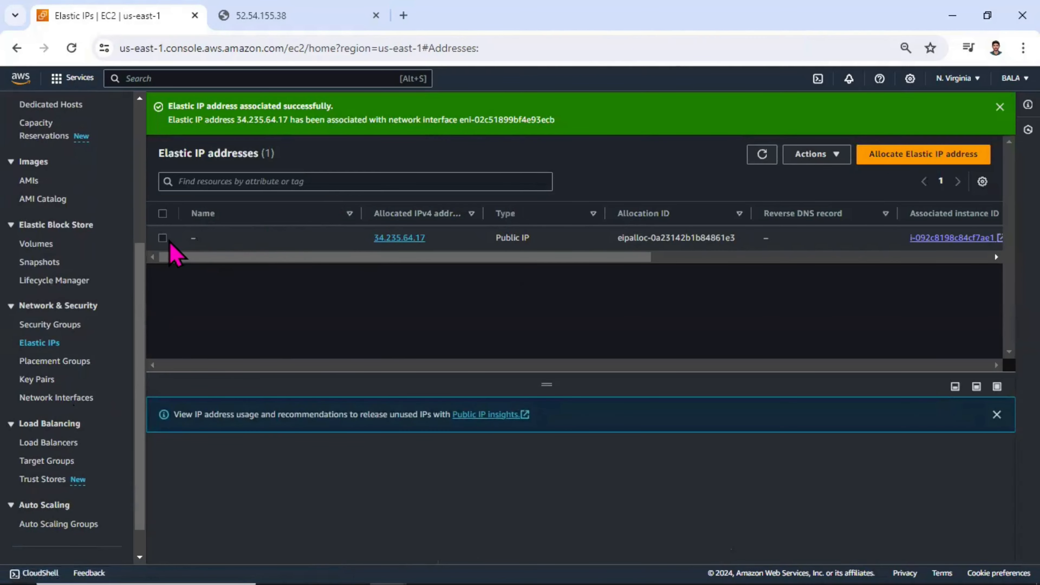
pyautogui.click(169, 241)
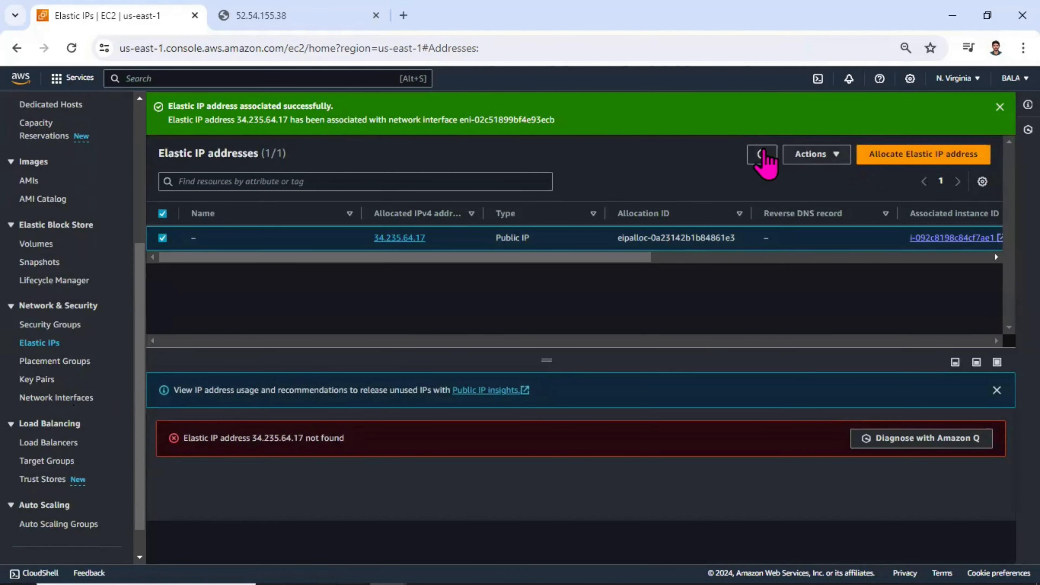
pyautogui.click(762, 155)
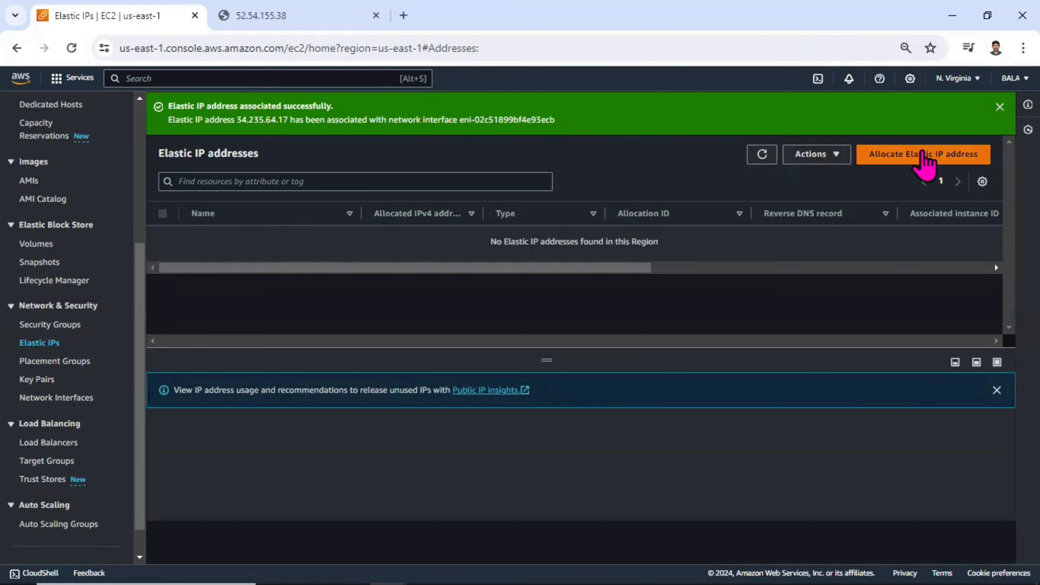
# Step: Allocate a new Elastic IP address from Amazon's IPv4 pool in the us-east-1 network border group
pyautogui.click(923, 154)
pyautogui.click(202, 248)
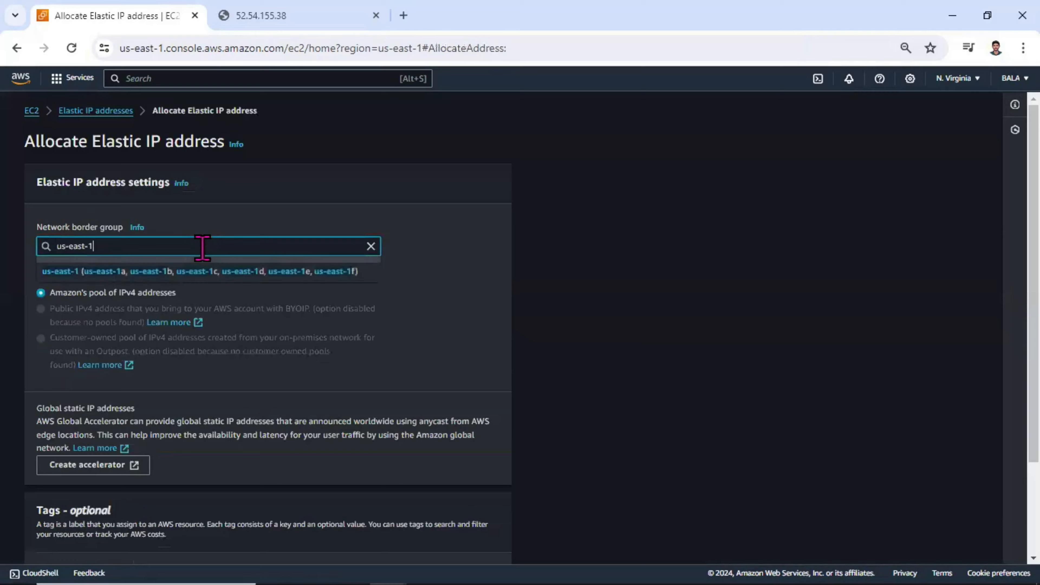
pyautogui.scroll(-3, 228, 291)
pyautogui.click(495, 215)
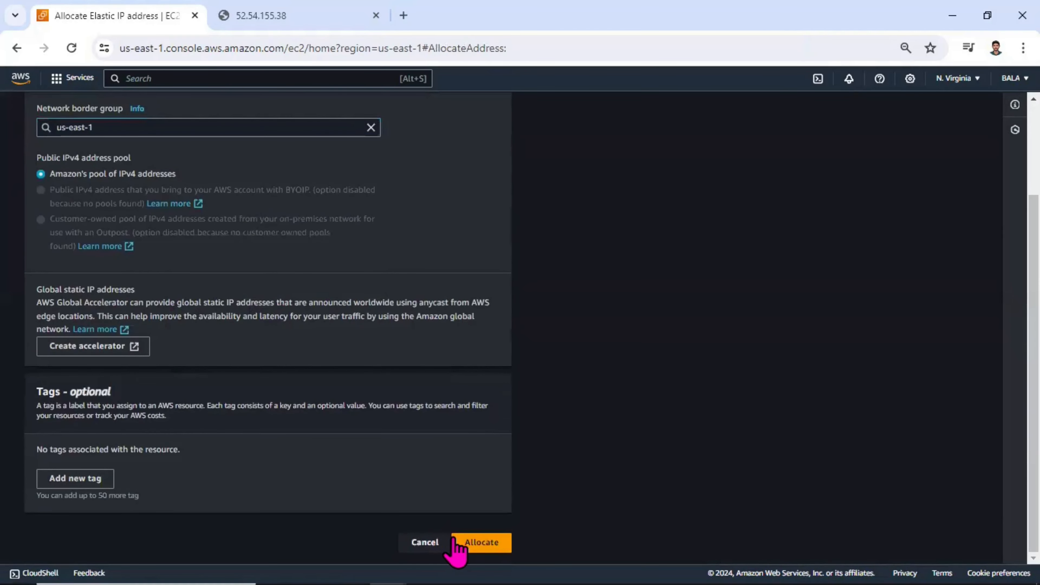
pyautogui.click(472, 542)
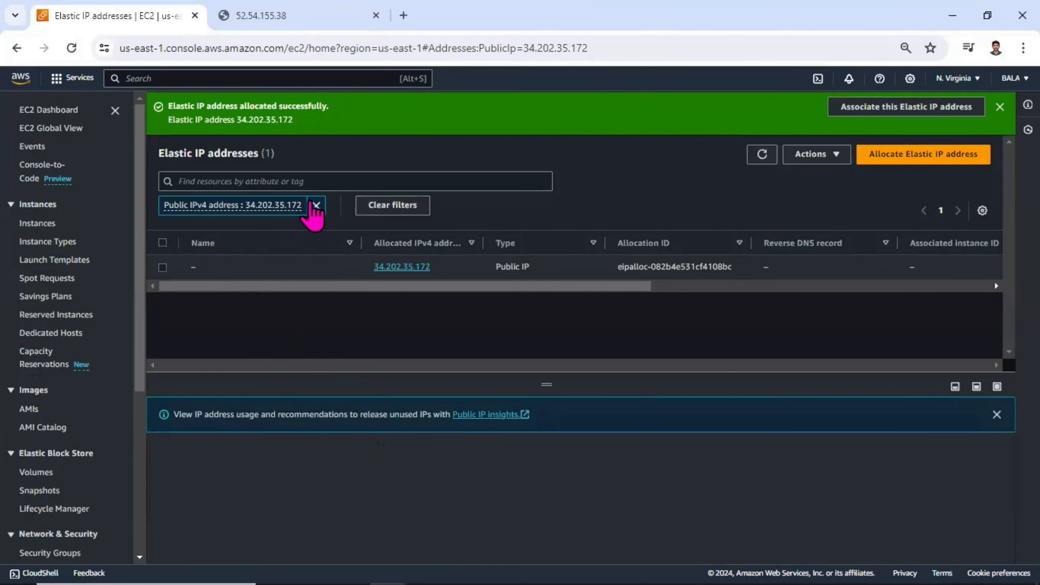
# Step: Remove the address filter and name the newly allocated Elastic IP "primary"
pyautogui.click(316, 205)
pyautogui.click(205, 239)
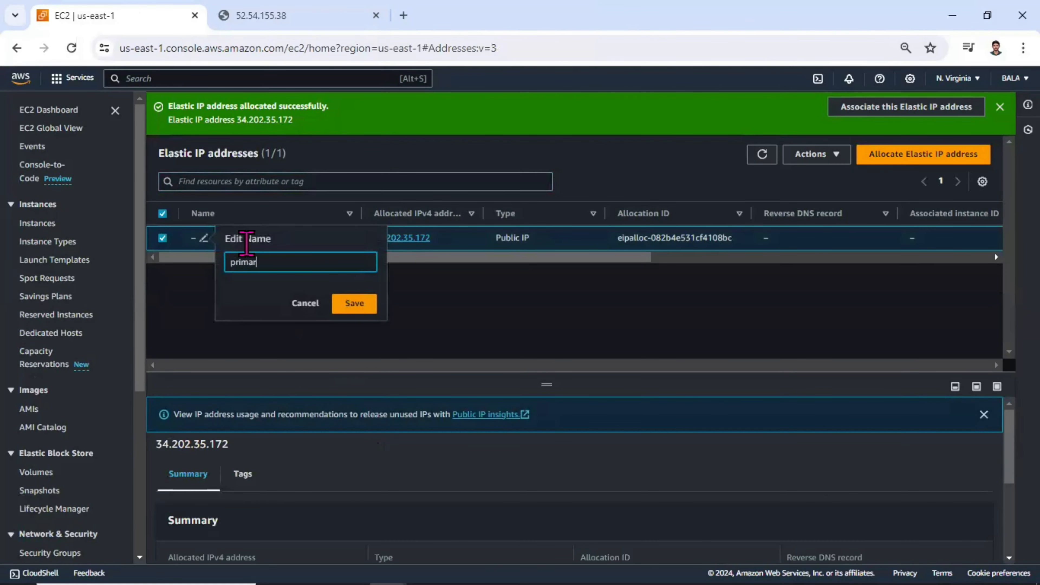
pyautogui.write('primary')
pyautogui.press('Return')
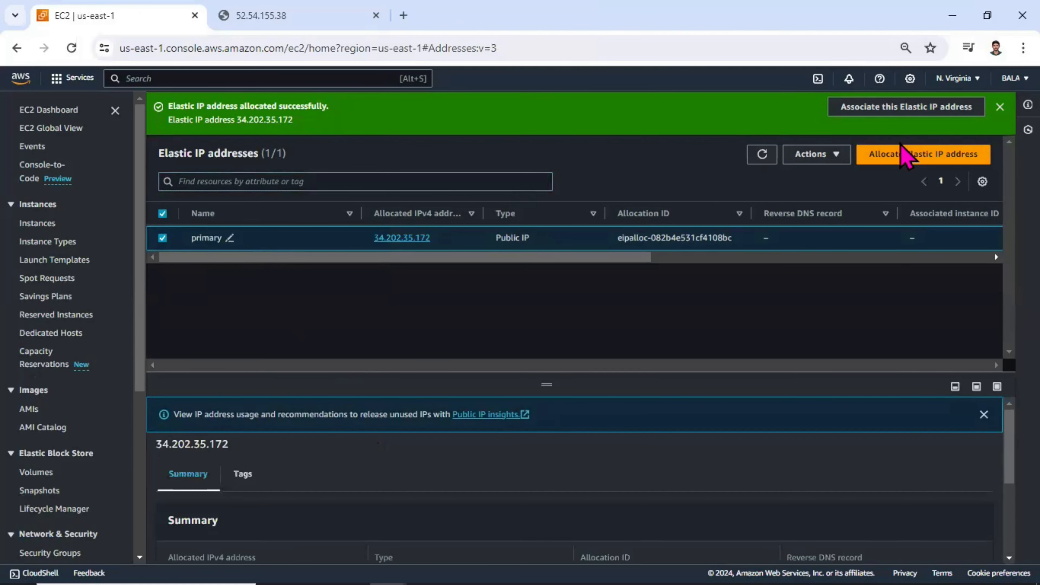
# Step: Allocate a second Elastic IP address with the default settings and name it "secondary_ssh"
pyautogui.click(906, 161)
pyautogui.scroll(-3, 332, 390)
pyautogui.click(481, 547)
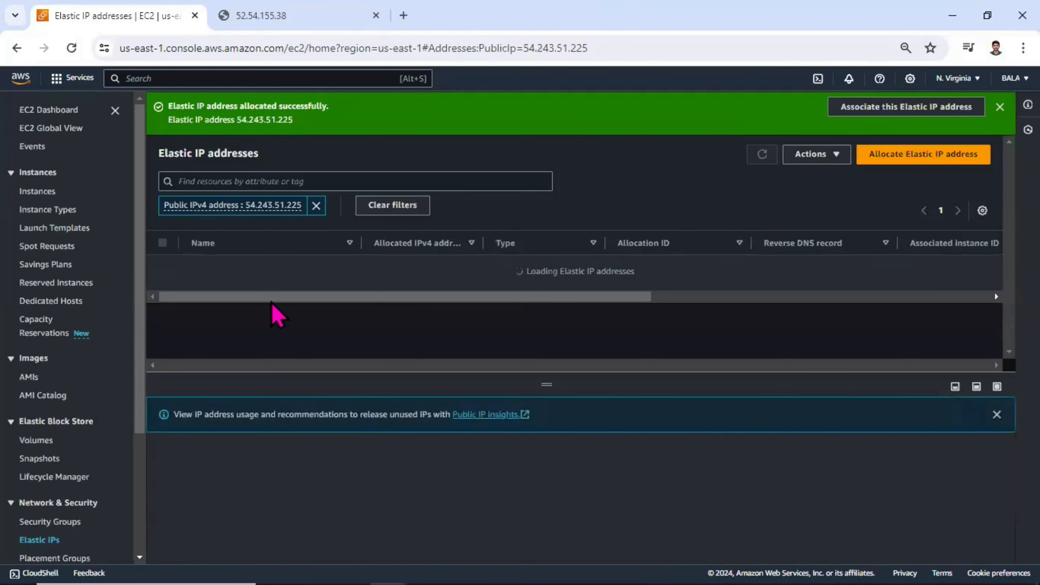
pyautogui.click(203, 267)
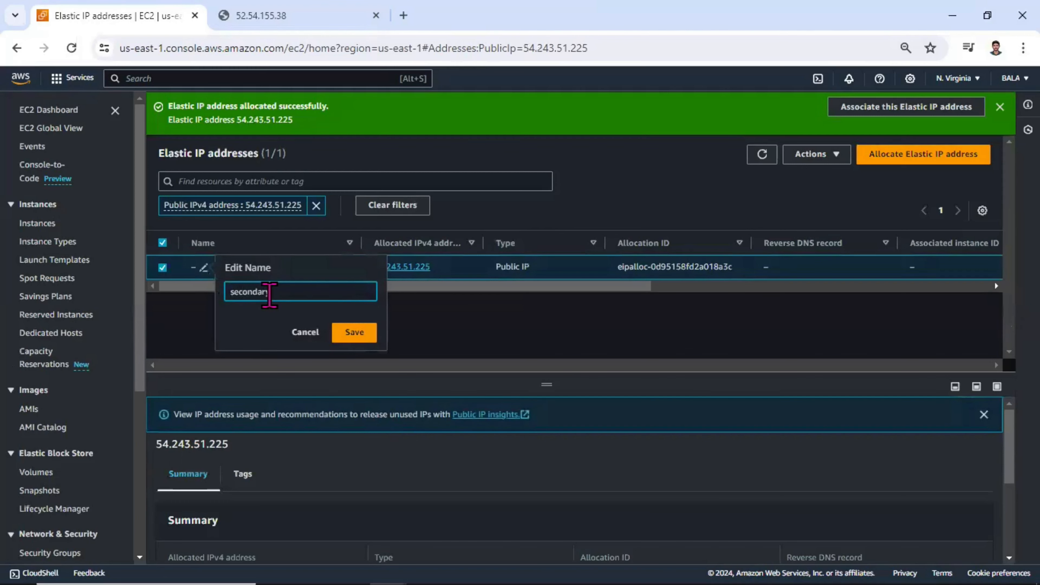
pyautogui.press('Return')
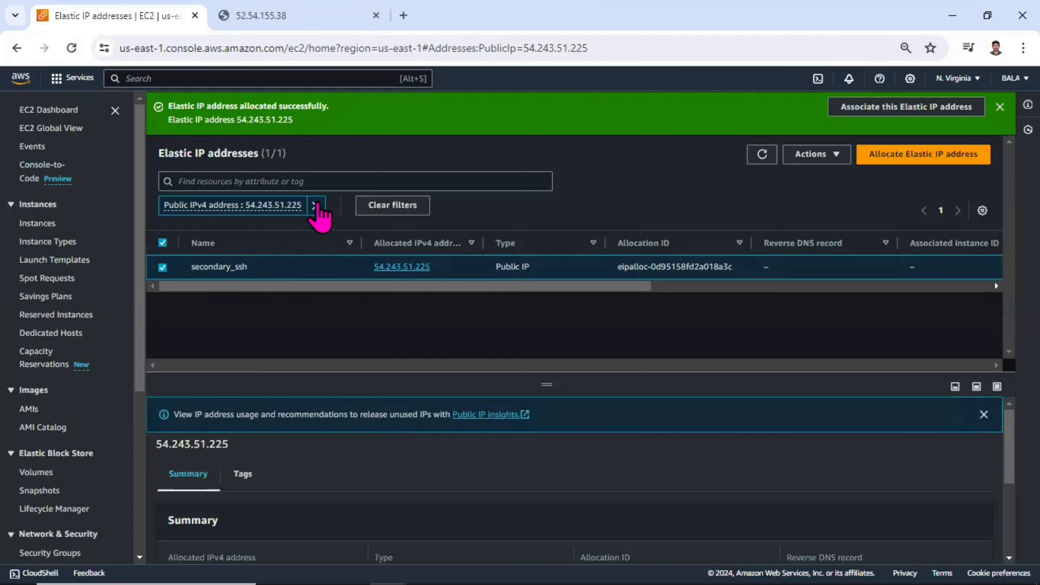
# Step: Remove the address filter and rename the "primary" Elastic IP to "primary_http"
pyautogui.click(316, 206)
pyautogui.click(230, 238)
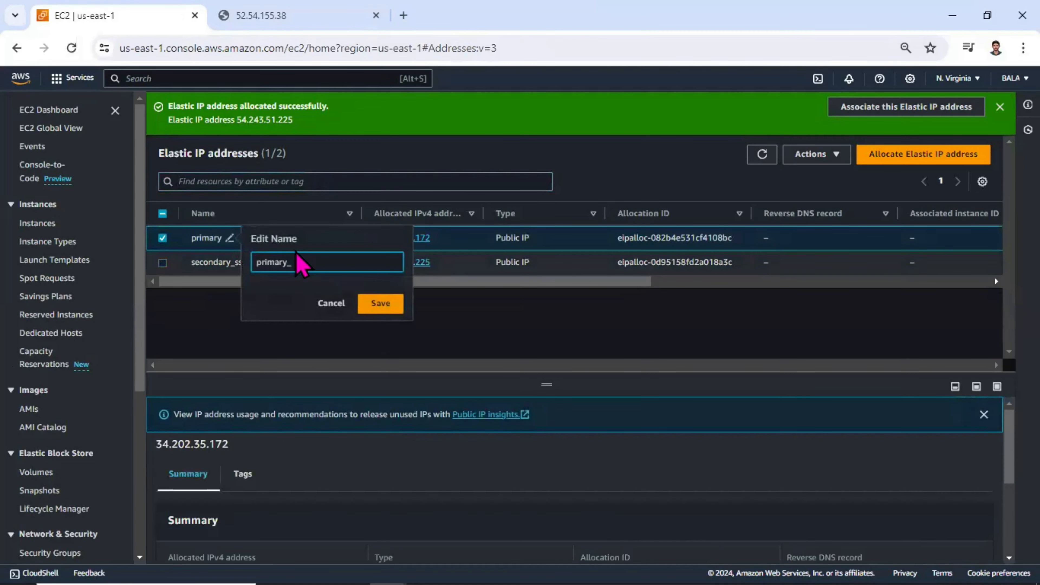
pyautogui.write('_http')
pyautogui.press('Return')
pyautogui.scroll(-4, 66, 451)
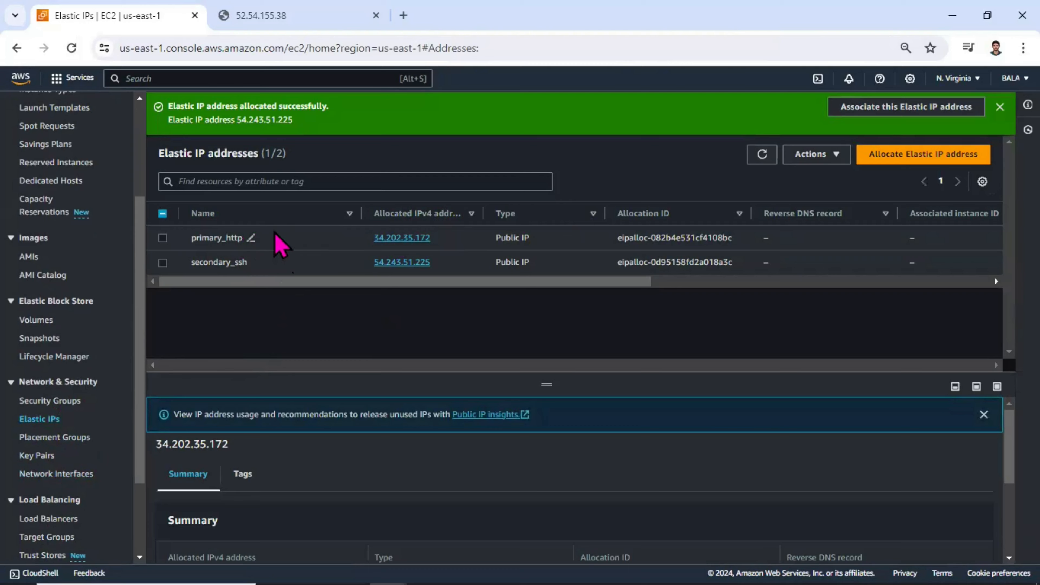
pyautogui.click(162, 238)
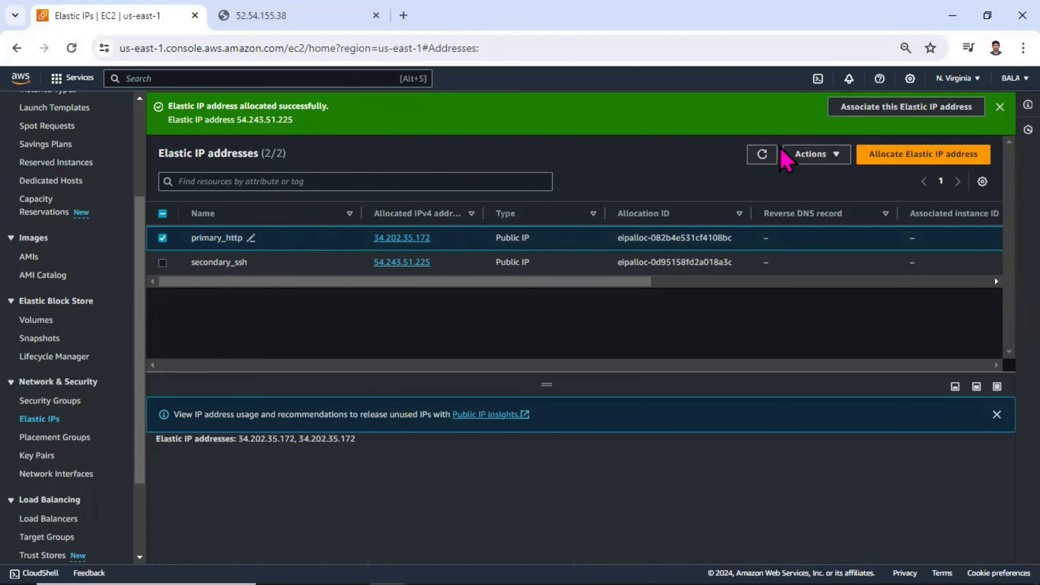
pyautogui.click(801, 155)
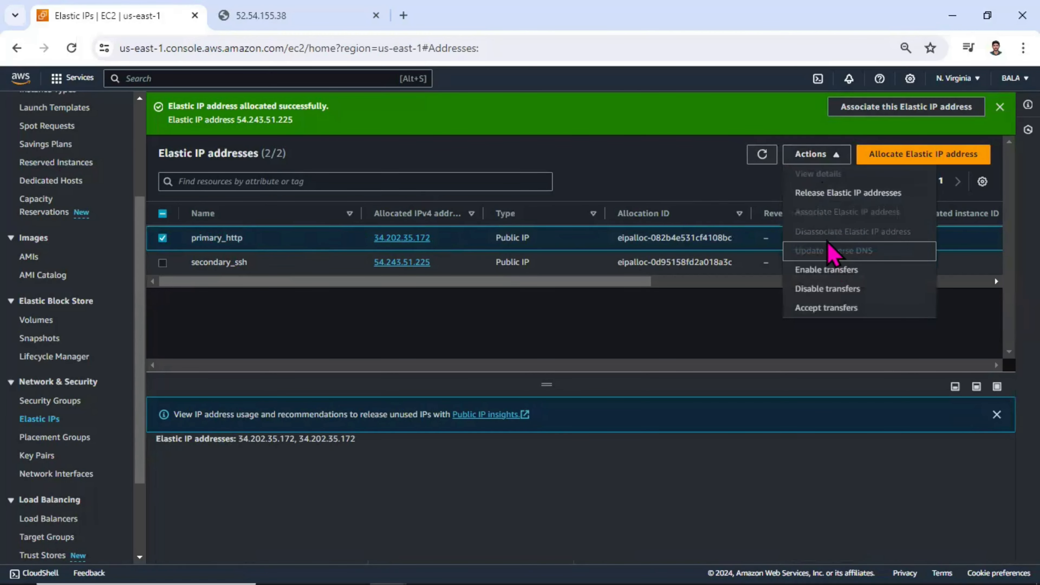
pyautogui.click(1000, 106)
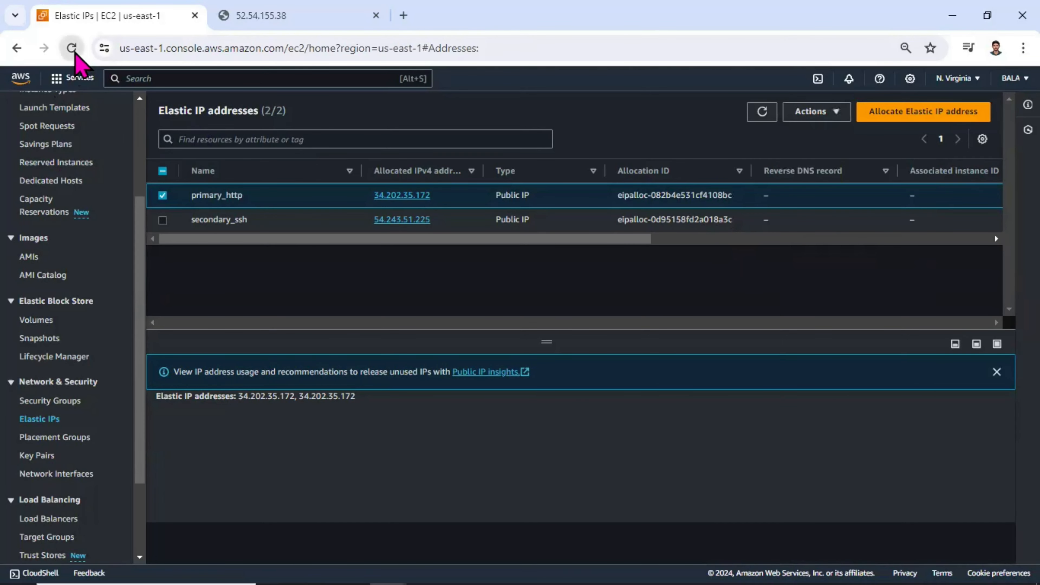
pyautogui.click(72, 48)
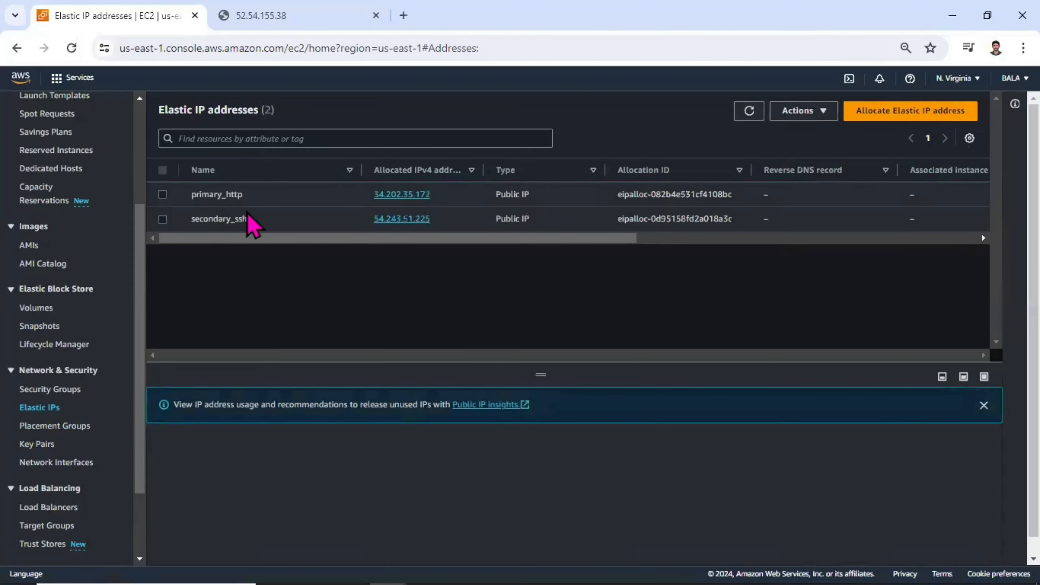
# Step: Start associating the primary_http Elastic IP, with Network interface as the resource type and primary_eni as the interface
pyautogui.click(163, 194)
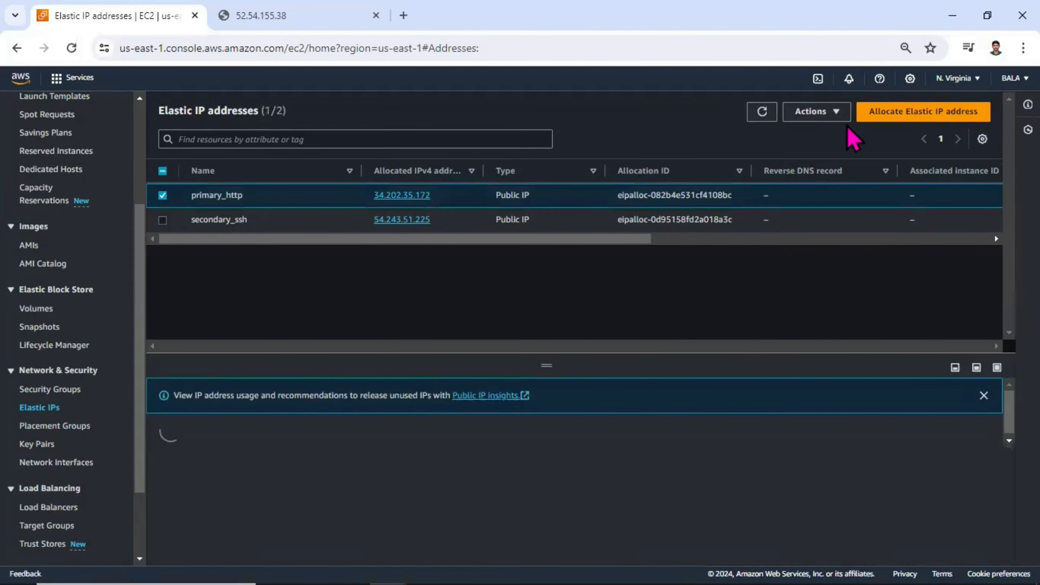
pyautogui.click(836, 115)
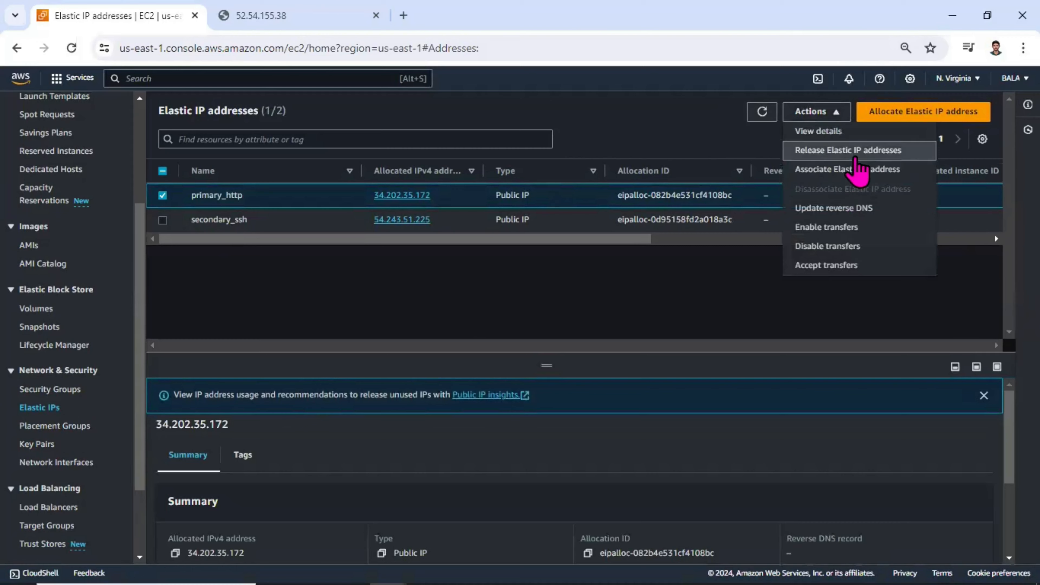
pyautogui.click(867, 176)
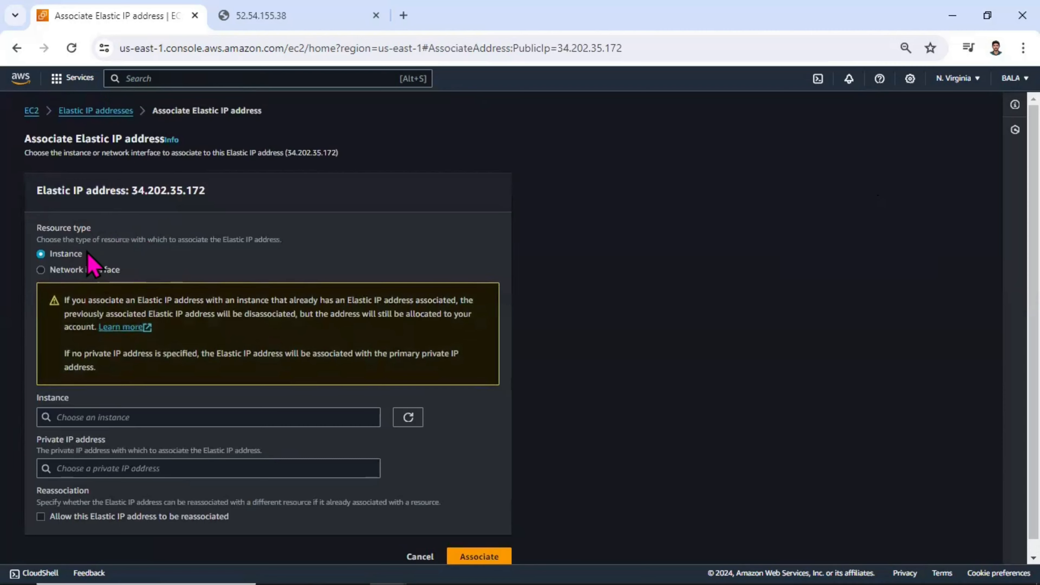
pyautogui.moveTo(87, 253); pyautogui.dragTo(50, 258)
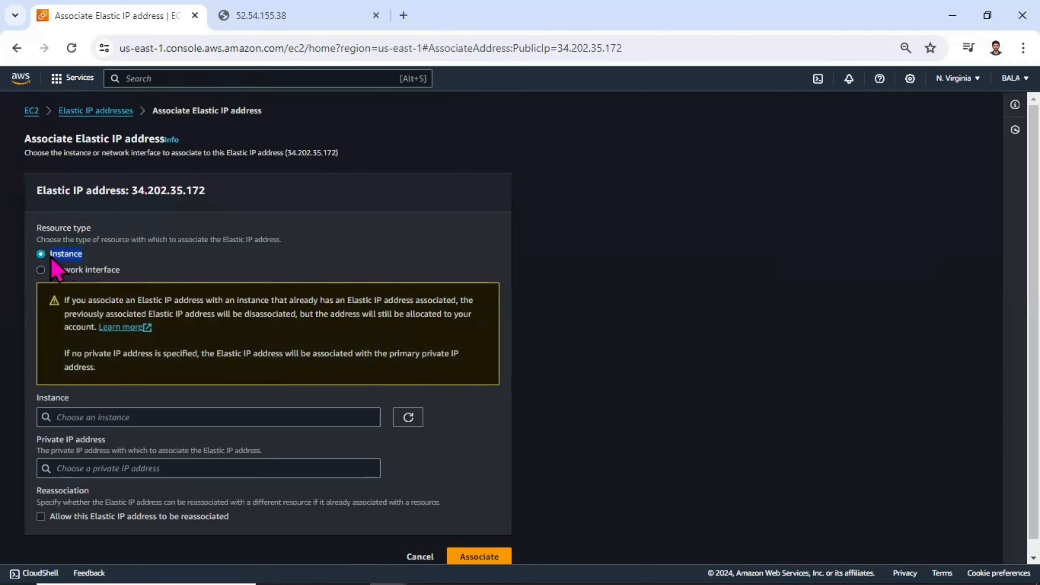
pyautogui.click(41, 270)
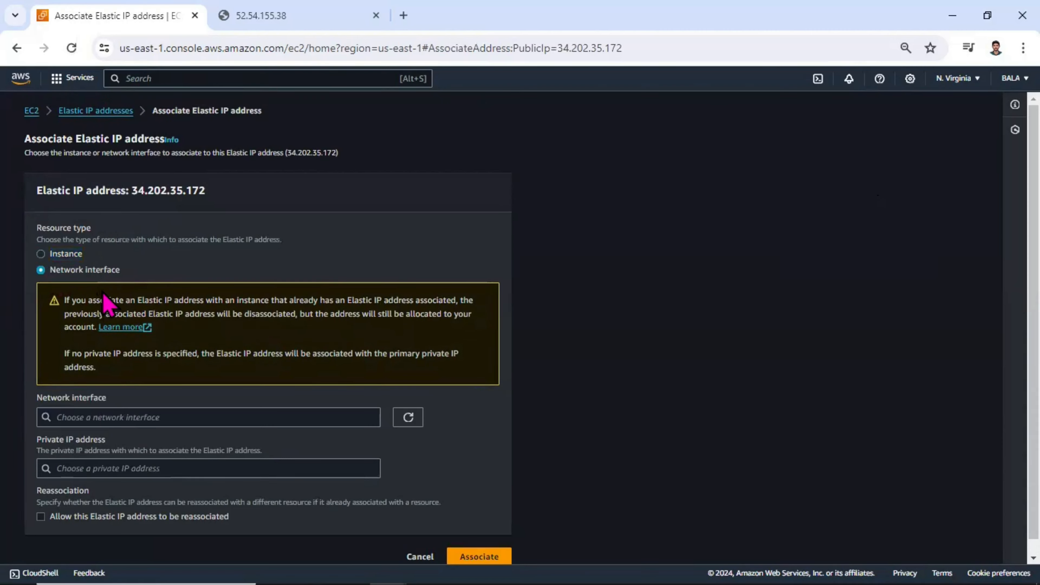
pyautogui.scroll(-1, 123, 353)
pyautogui.click(144, 402)
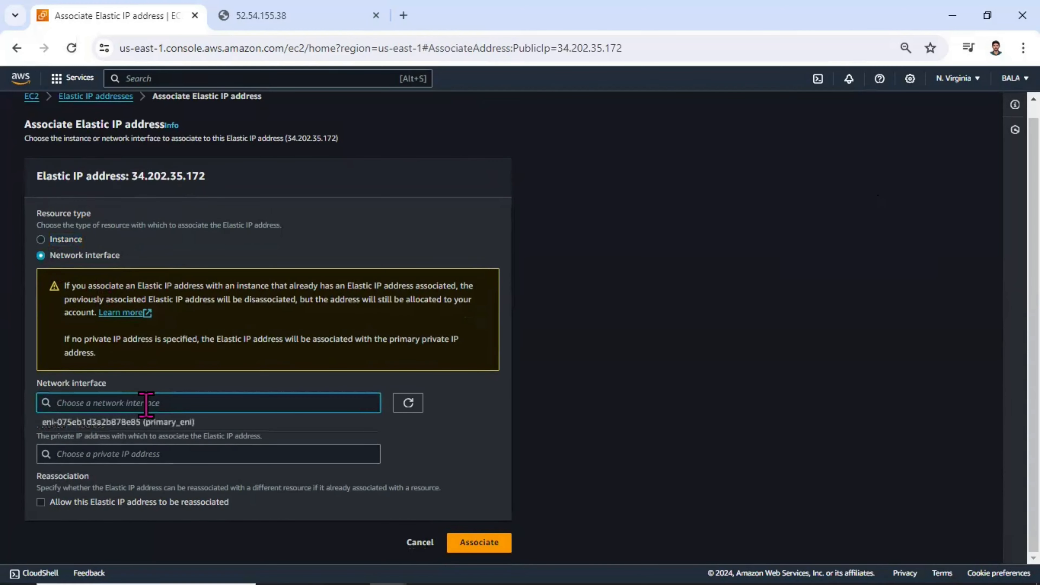
pyautogui.click(128, 425)
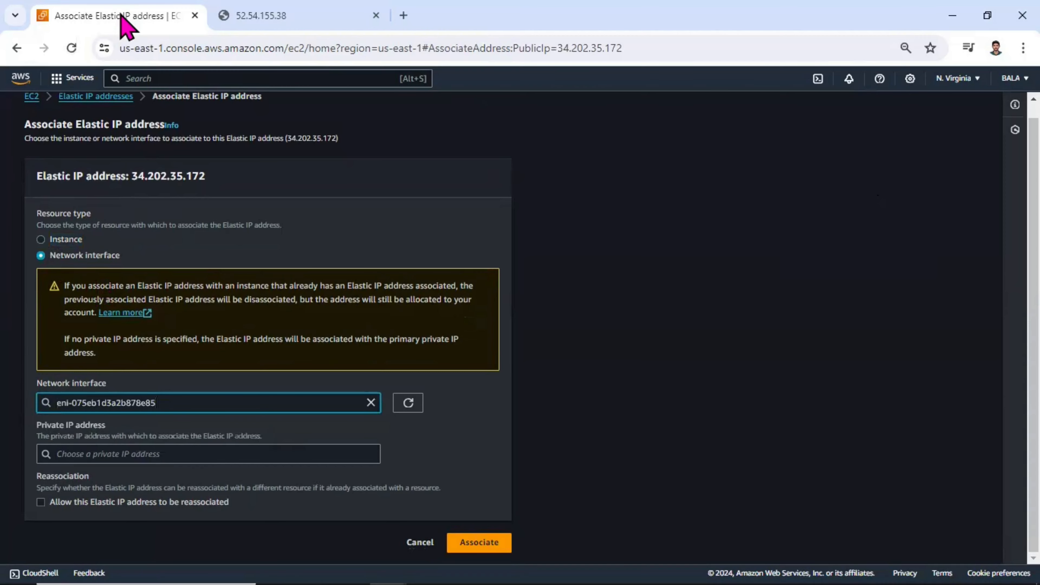
# Step: Duplicate the association page in a second browser tab and open the EC2 Instances list there
pyautogui.rightClick(123, 15)
pyautogui.click(218, 48)
pyautogui.hotkey('alt', 'Return')
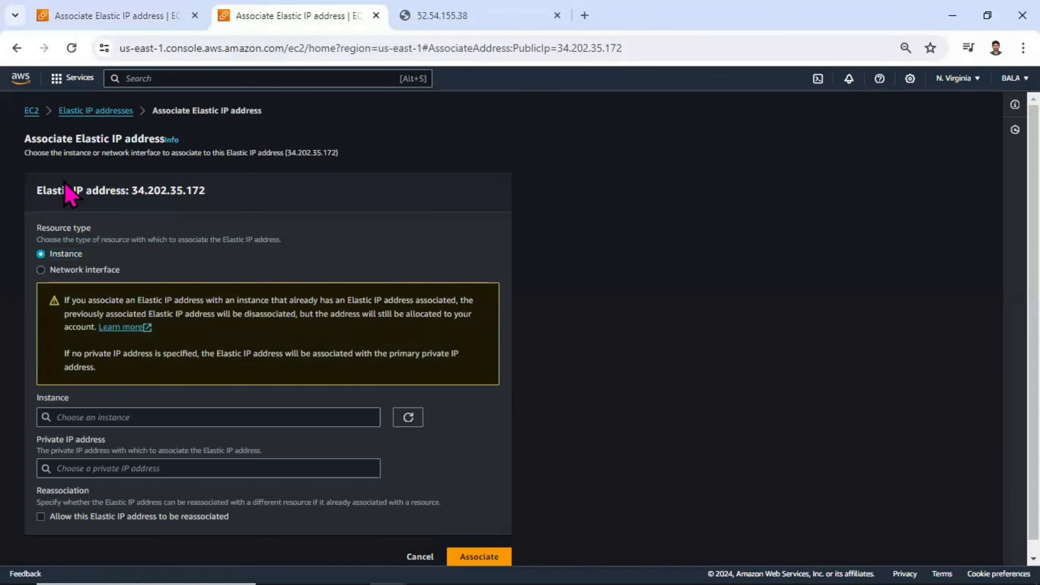
pyautogui.click(31, 111)
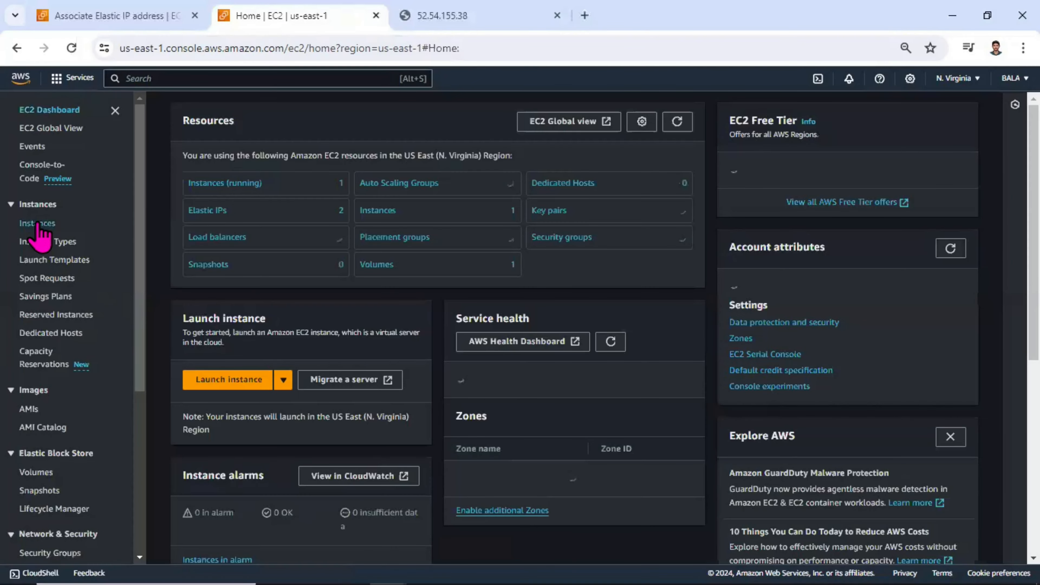
pyautogui.click(39, 223)
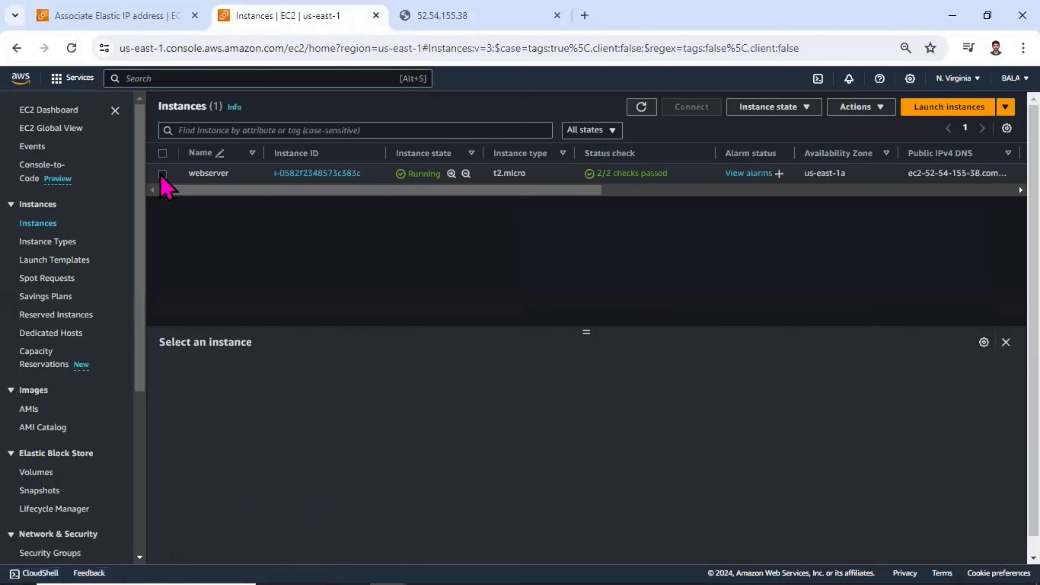
# Step: Examine the webserver instance's networking details for its network interface ID
pyautogui.click(163, 174)
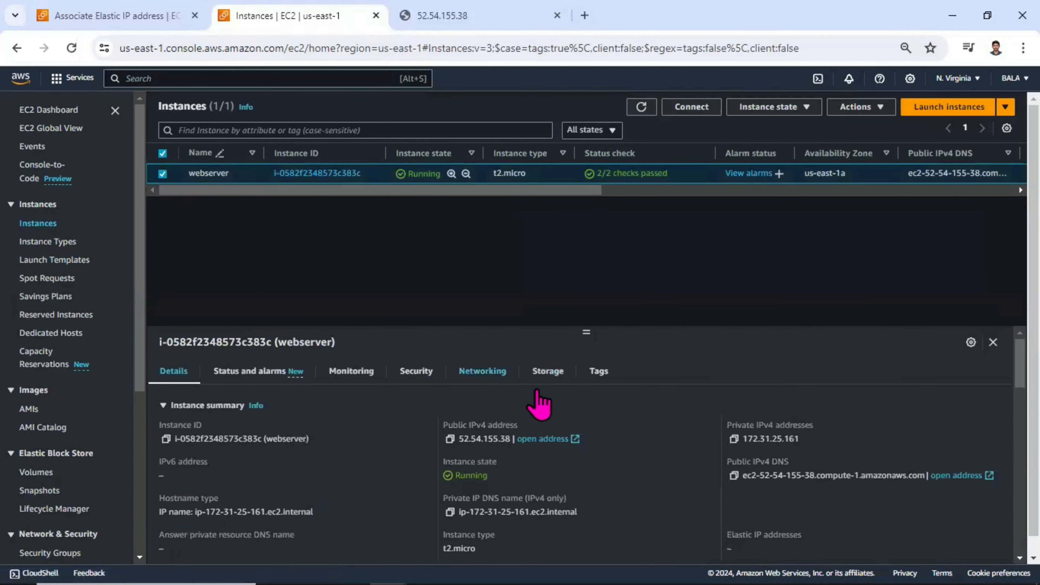
pyautogui.click(459, 371)
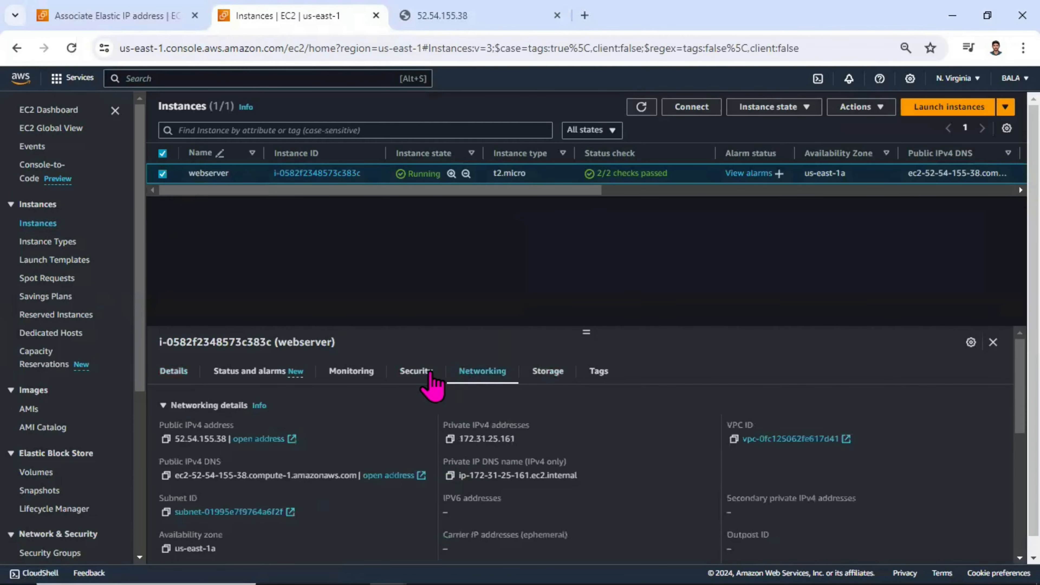
pyautogui.click(437, 371)
pyautogui.click(467, 375)
pyautogui.scroll(-1, 266, 419)
pyautogui.scroll(-5, 266, 419)
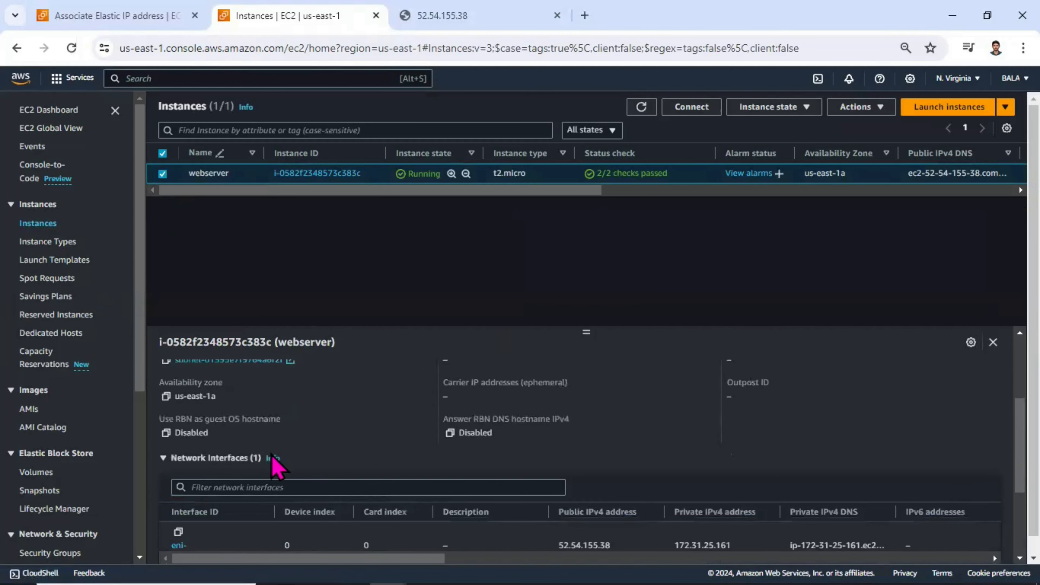
pyautogui.moveTo(258, 411); pyautogui.dragTo(164, 400)
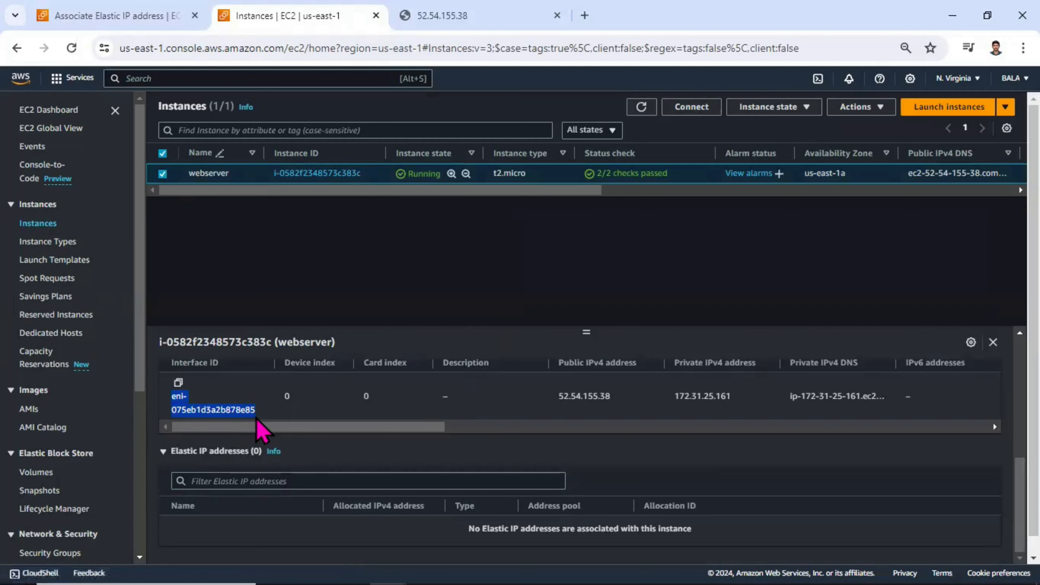
# Step: Return to the association form, confirm the primary_eni interface and choose private IP address 172.31.25.161
pyautogui.click(168, 17)
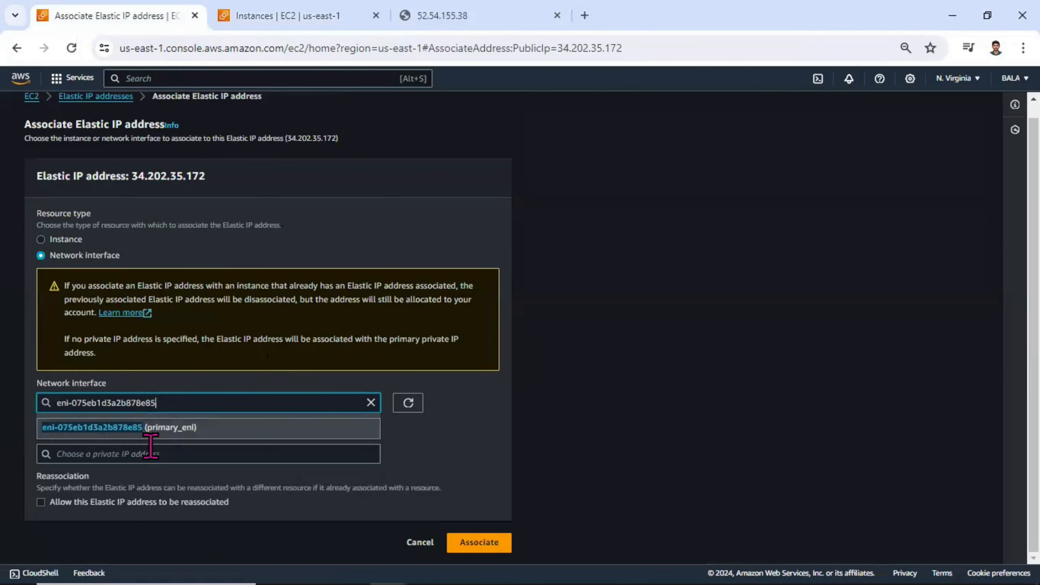
pyautogui.click(164, 427)
pyautogui.click(164, 453)
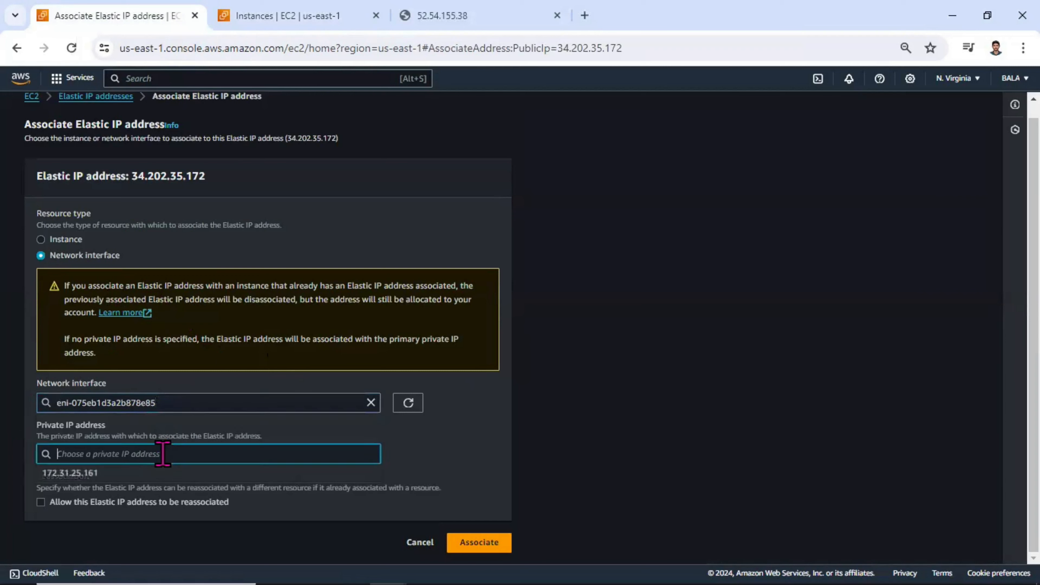
pyautogui.click(119, 476)
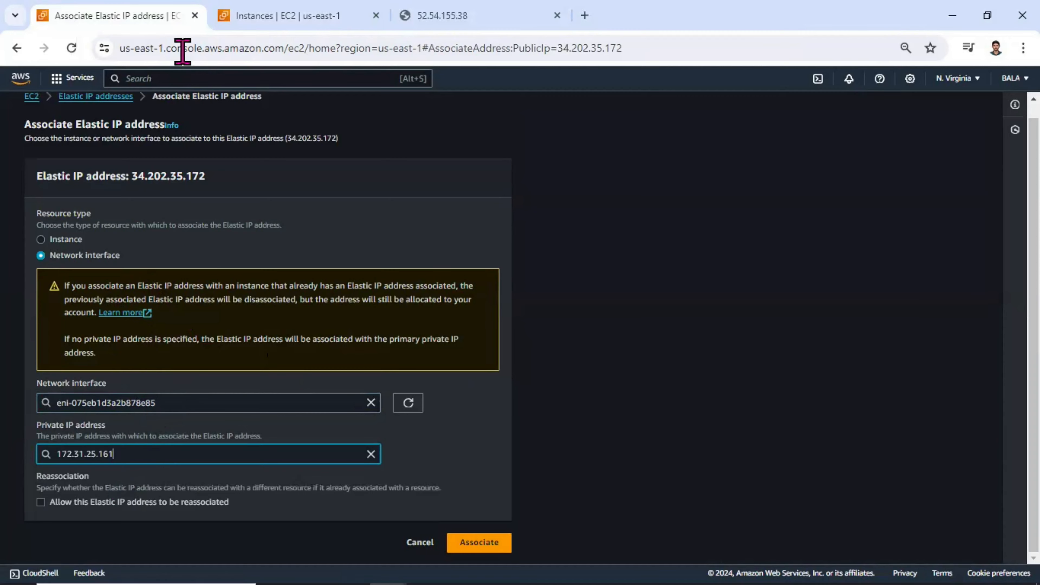
# Step: Check the chosen private IP against the webserver's networking details and associate the Elastic IP with the interface
pyautogui.click(262, 15)
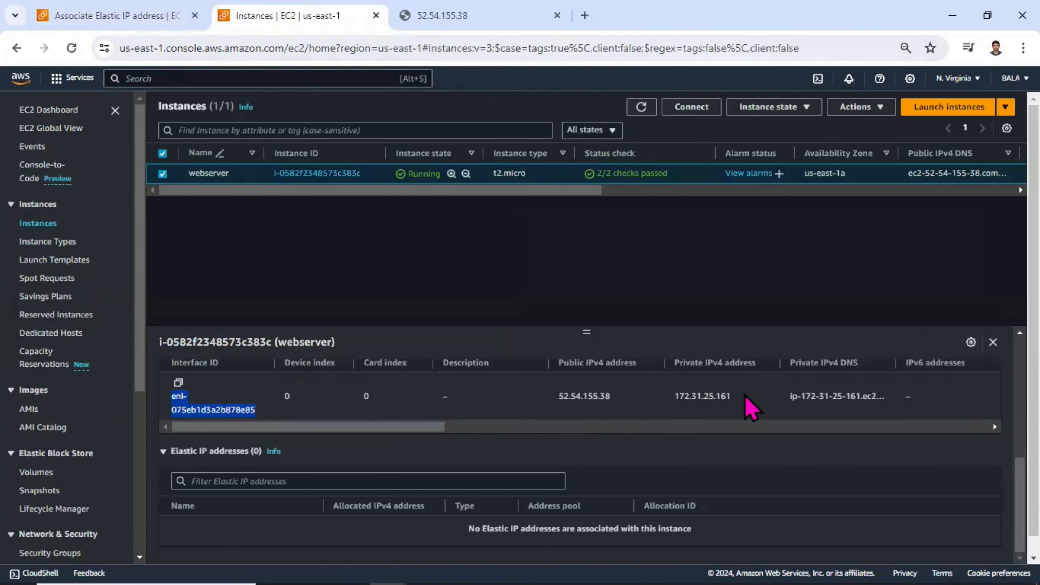
pyautogui.moveTo(735, 397); pyautogui.dragTo(668, 405)
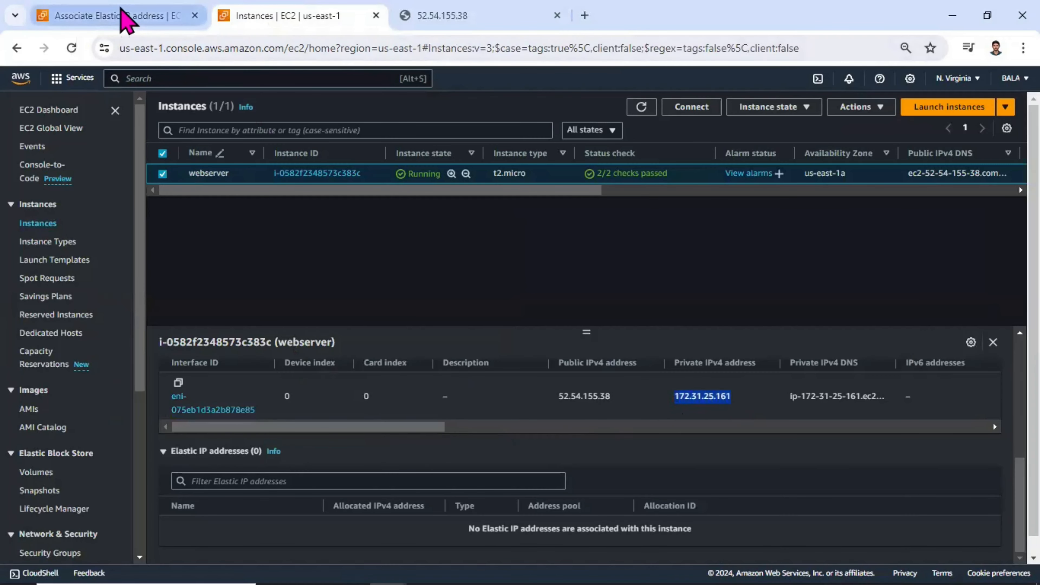
pyautogui.click(159, 17)
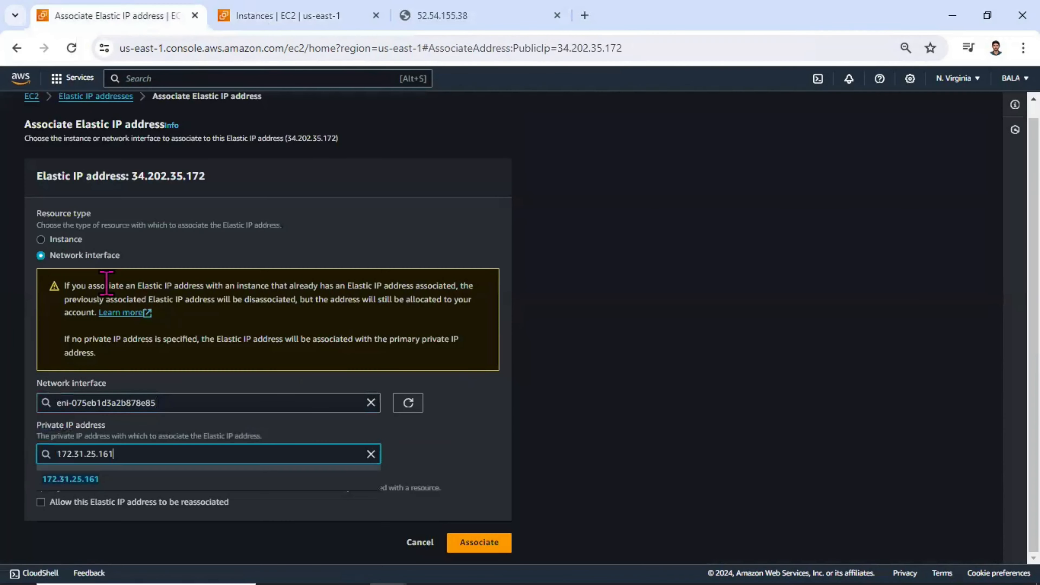
pyautogui.click(437, 434)
pyautogui.click(477, 541)
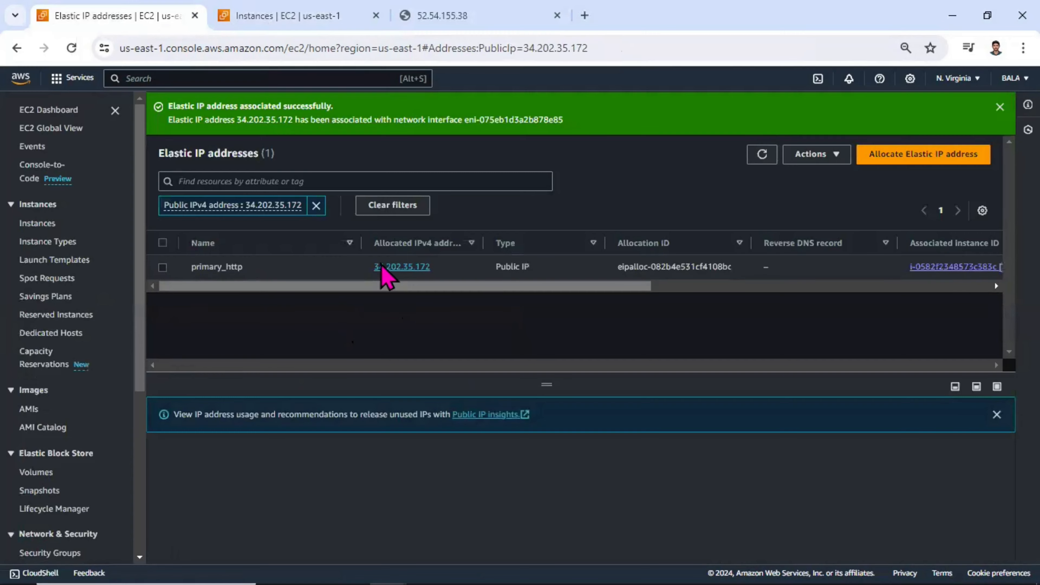
# Step: Remove the address filter and review the primary_http Elastic IP's associated instance and private IP address
pyautogui.click(316, 205)
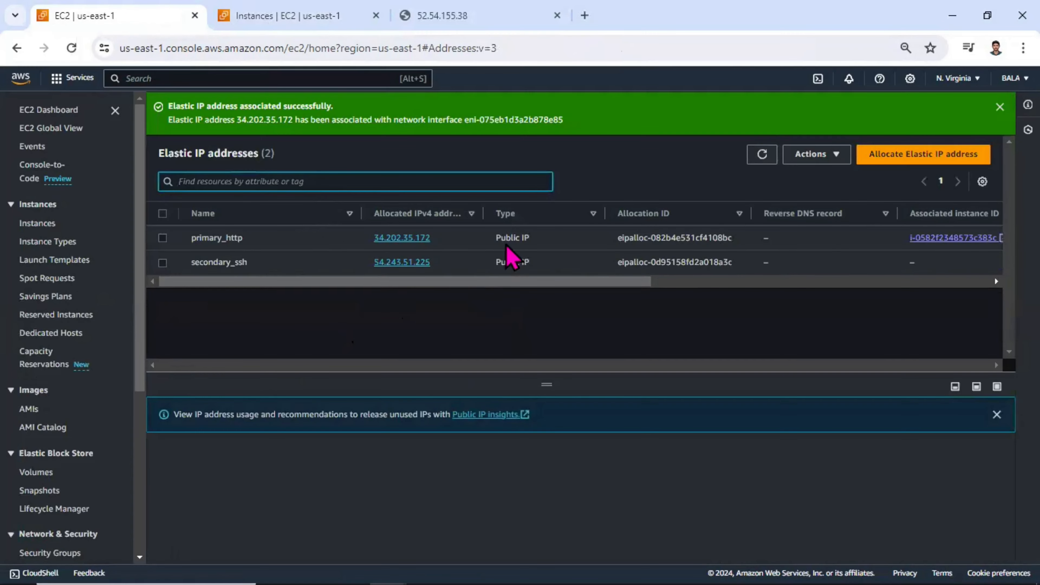
pyautogui.click(162, 238)
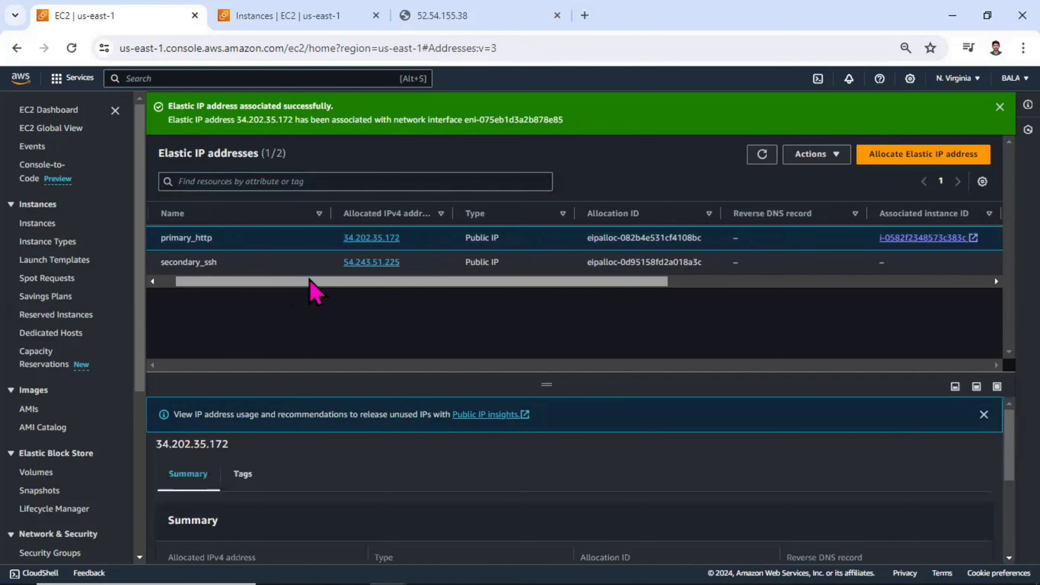
pyautogui.moveTo(293, 282); pyautogui.dragTo(519, 283)
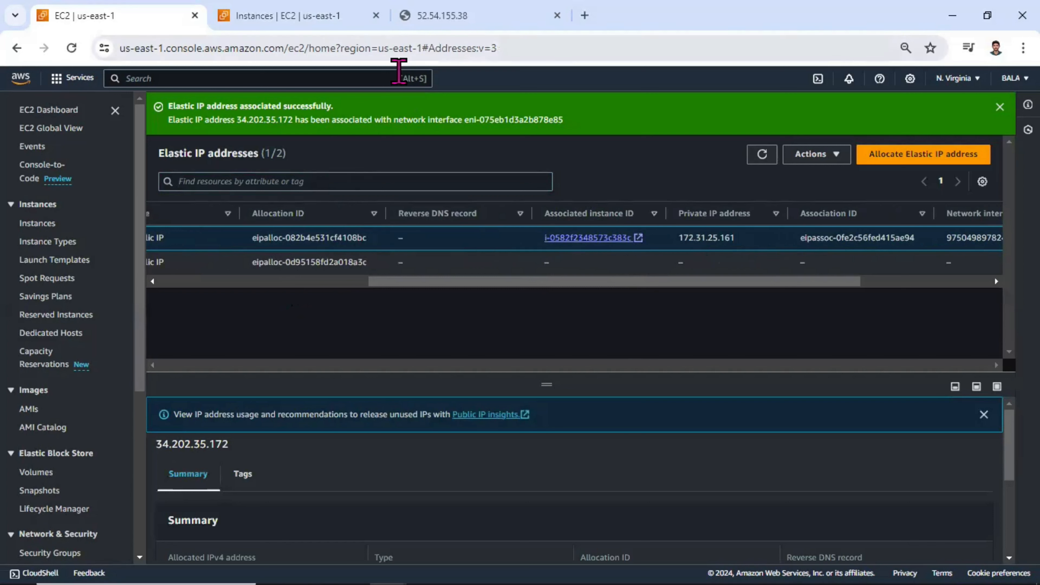
# Step: Retest the website at its former public address 52.54.155.38 and refresh the EC2 instance list
pyautogui.hotkey('ctrl', 'shift', 'Tab')
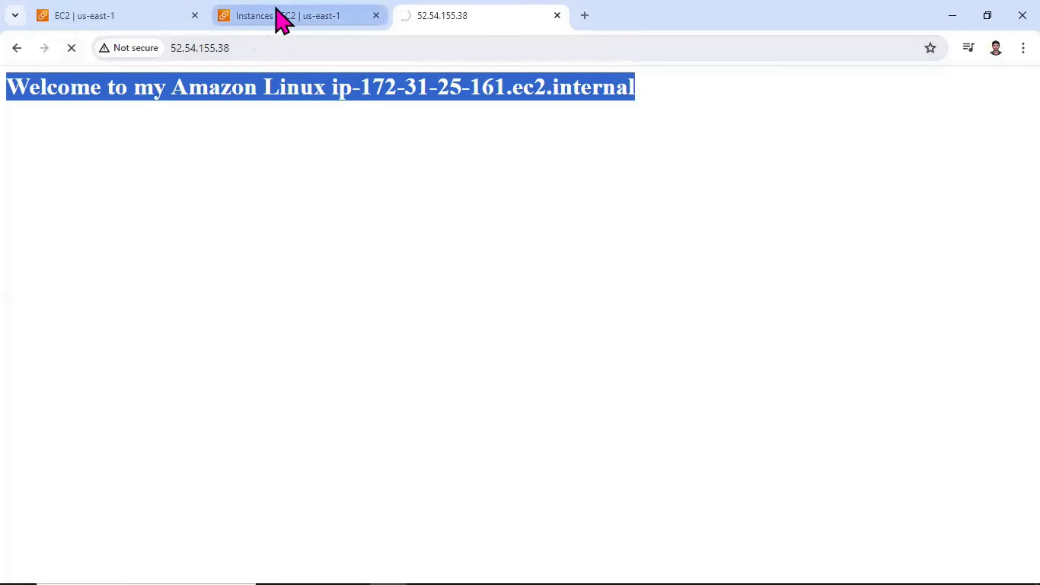
pyautogui.click(280, 17)
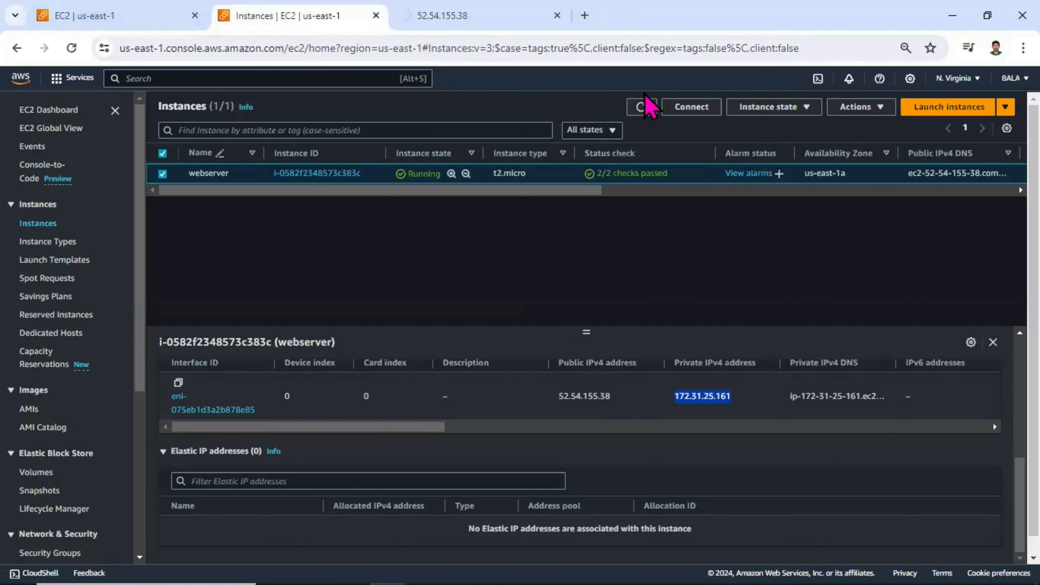
pyautogui.click(641, 106)
pyautogui.click(641, 106)
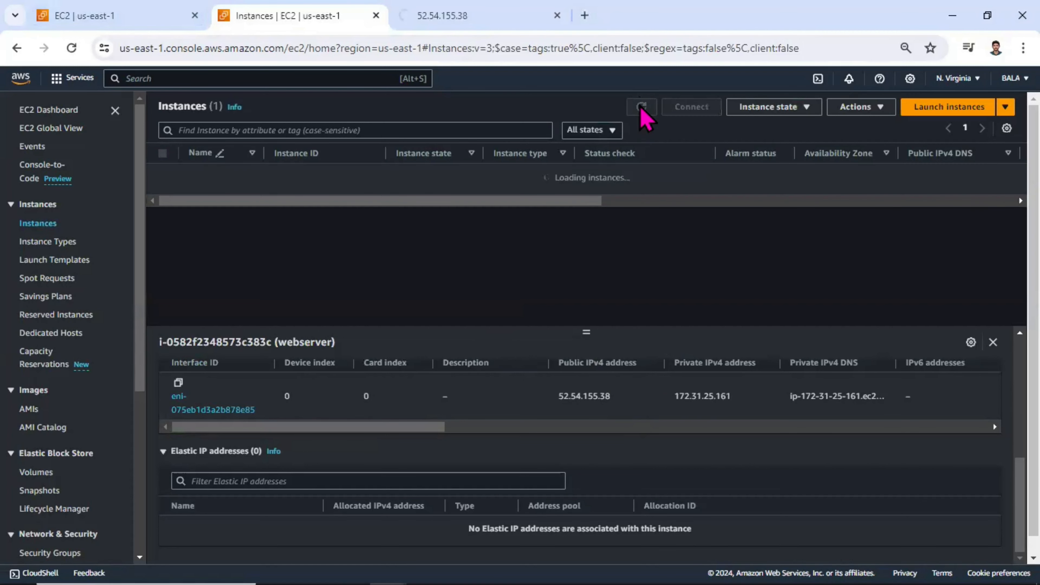
# Step: Copy the webserver's public IPv4 address and compare it with the primary_http Elastic IP's allocated address
pyautogui.moveTo(631, 398); pyautogui.dragTo(556, 407)
pyautogui.hotkey('ctrl', 'c')
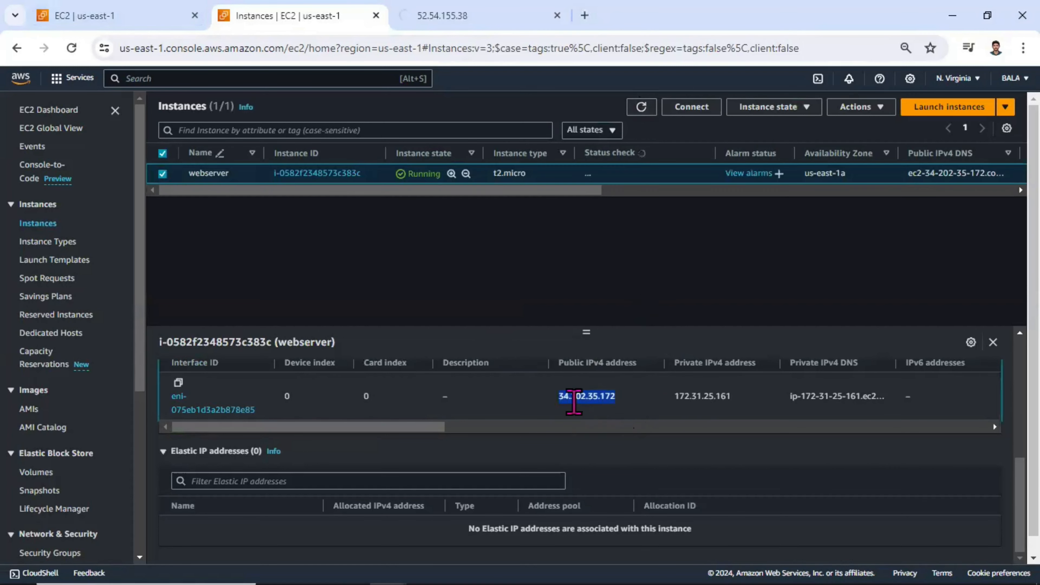
pyautogui.click(179, 24)
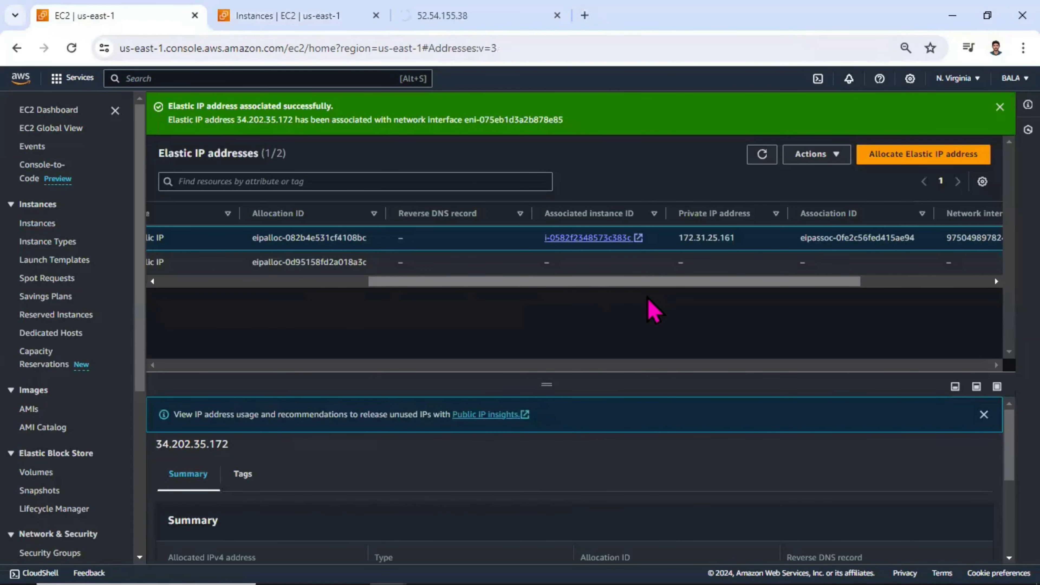
pyautogui.moveTo(661, 282); pyautogui.dragTo(453, 306)
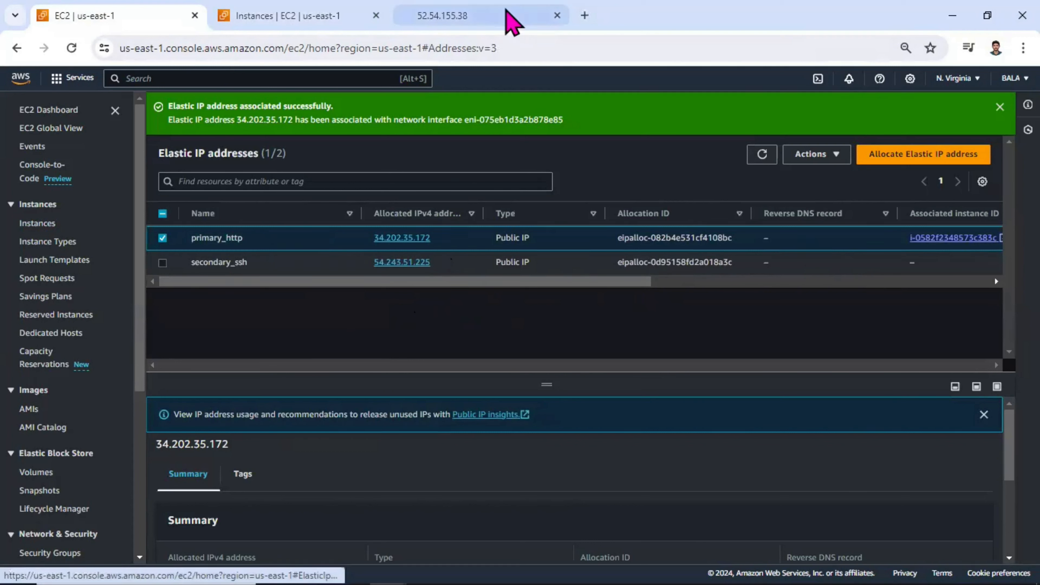
pyautogui.click(507, 18)
pyautogui.click(424, 45)
pyautogui.hotkey('ctrl', 'a')
pyautogui.write('http:/')
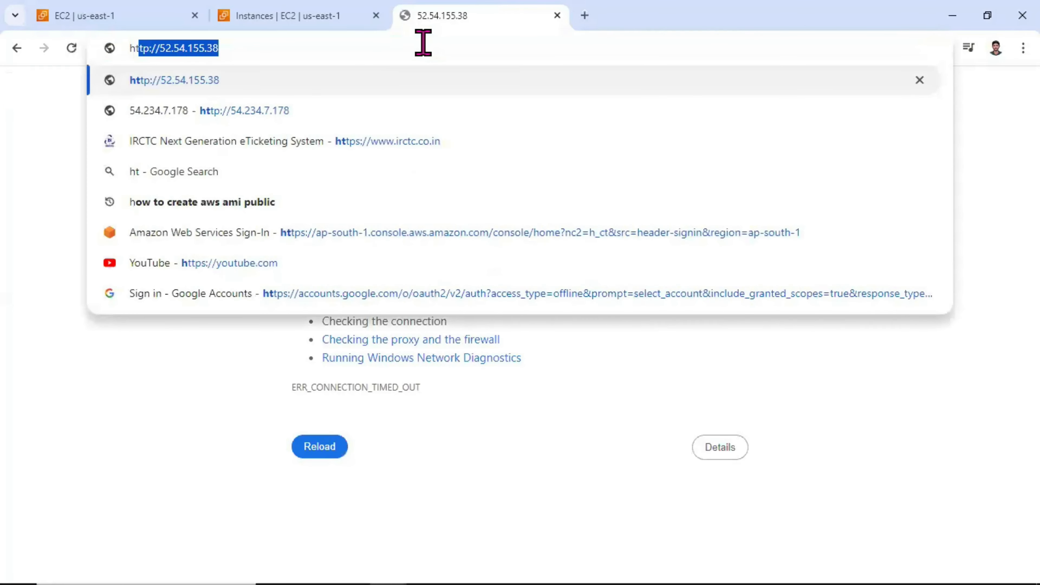
pyautogui.write('/34.202.35.172')
pyautogui.press('Return')
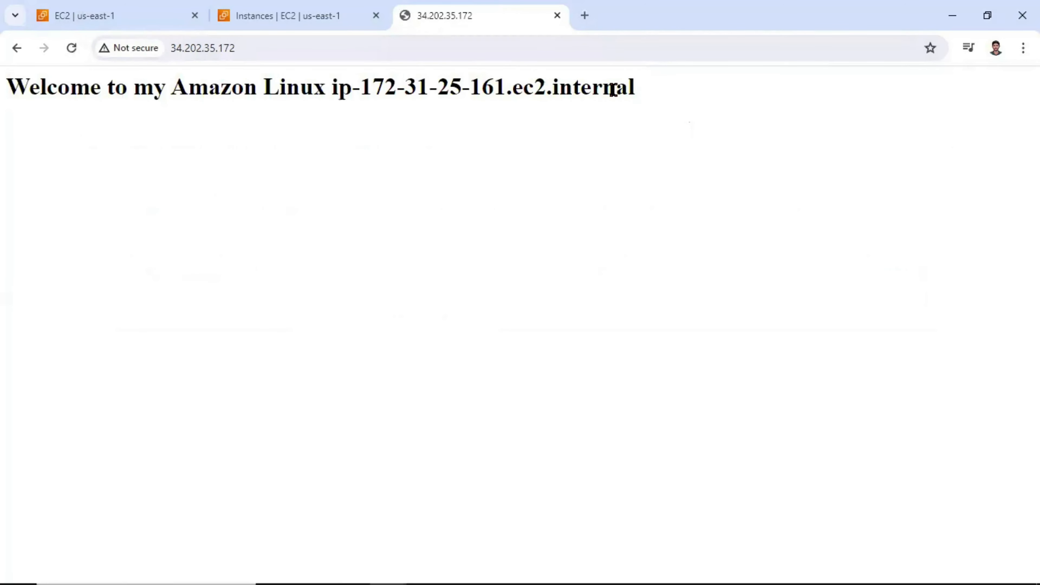
pyautogui.moveTo(635, 88); pyautogui.dragTo(24, 97)
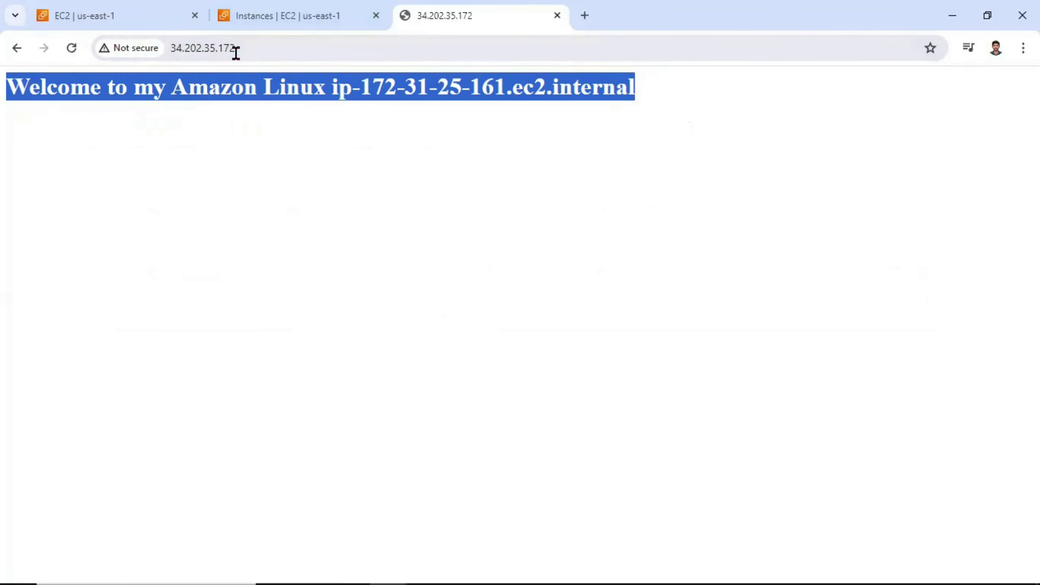
# Step: Start creating a new EC2 network interface and enter Seconday_ENI as its description
pyautogui.click(158, 12)
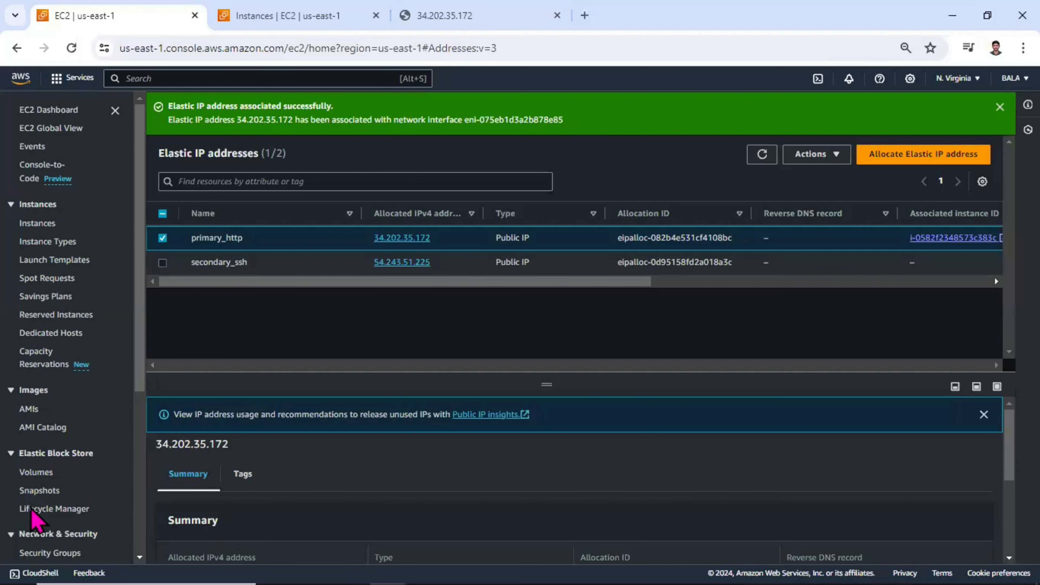
pyautogui.scroll(-2, 39, 512)
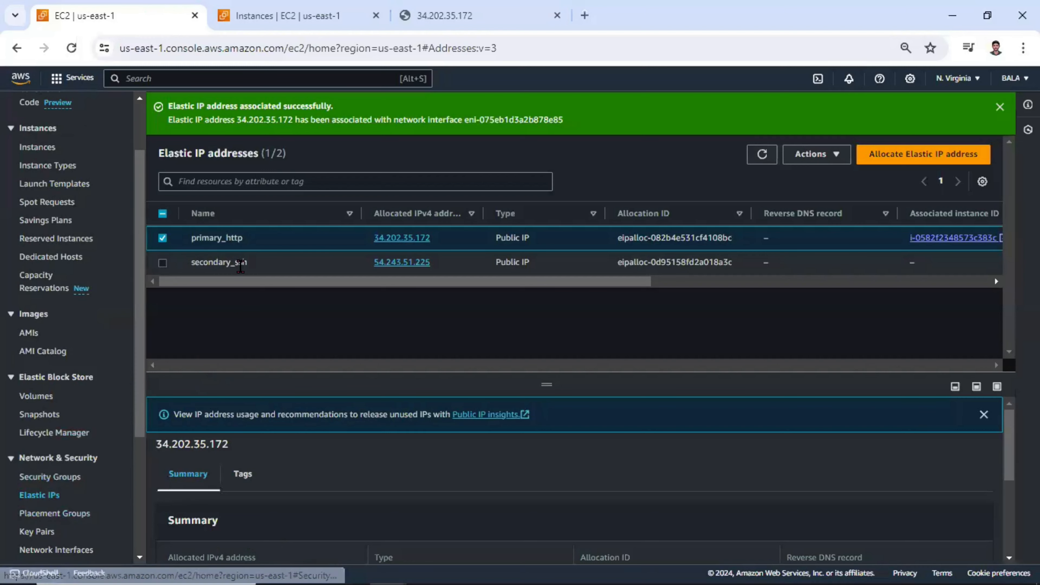
pyautogui.scroll(-3, 72, 453)
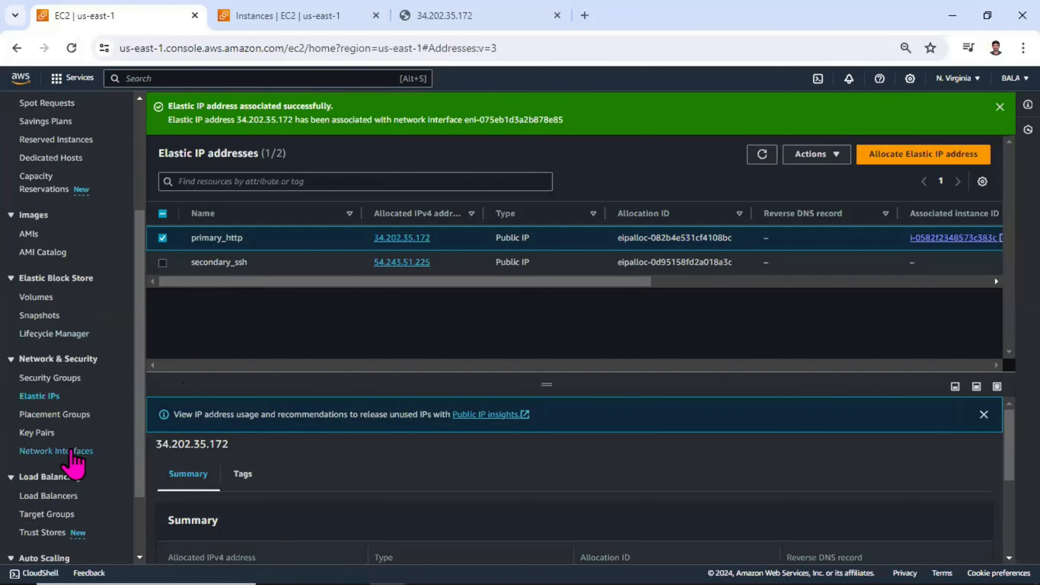
pyautogui.scroll(-2, 71, 451)
pyautogui.click(57, 398)
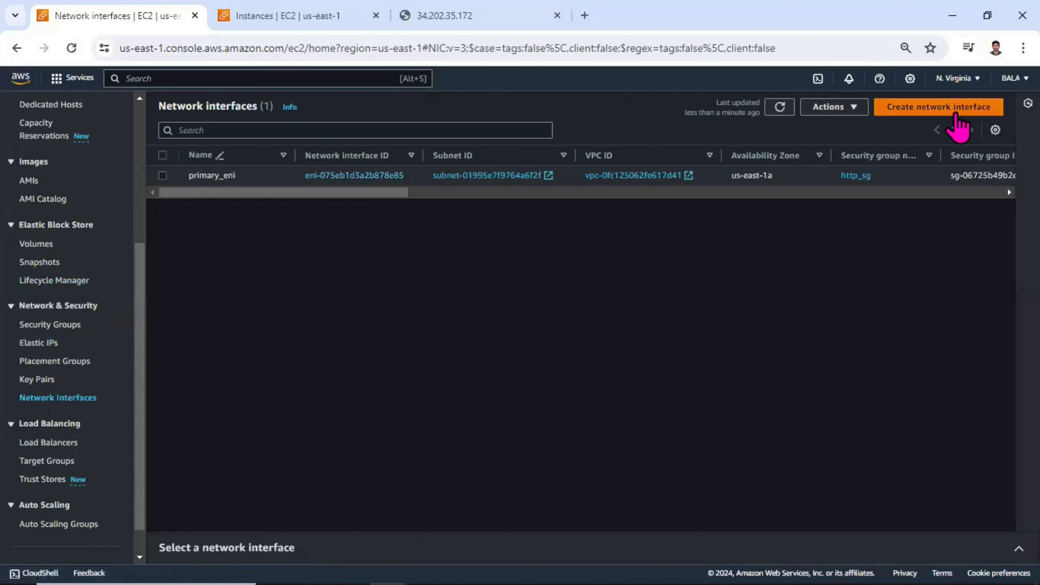
pyautogui.click(955, 112)
pyautogui.click(223, 266)
pyautogui.write('Seconday_ENI')
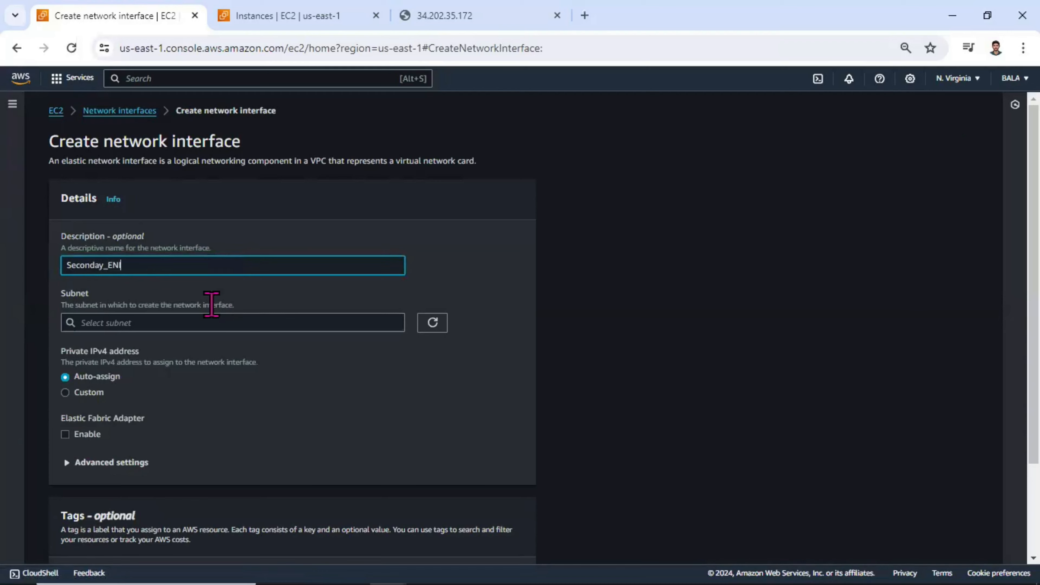
# Step: Assign the new interface to custom-subnet (subnet-0cbd3f2ded9c25661) in us-east-1a, keeping the private IPv4 address on Auto-assign
pyautogui.click(203, 322)
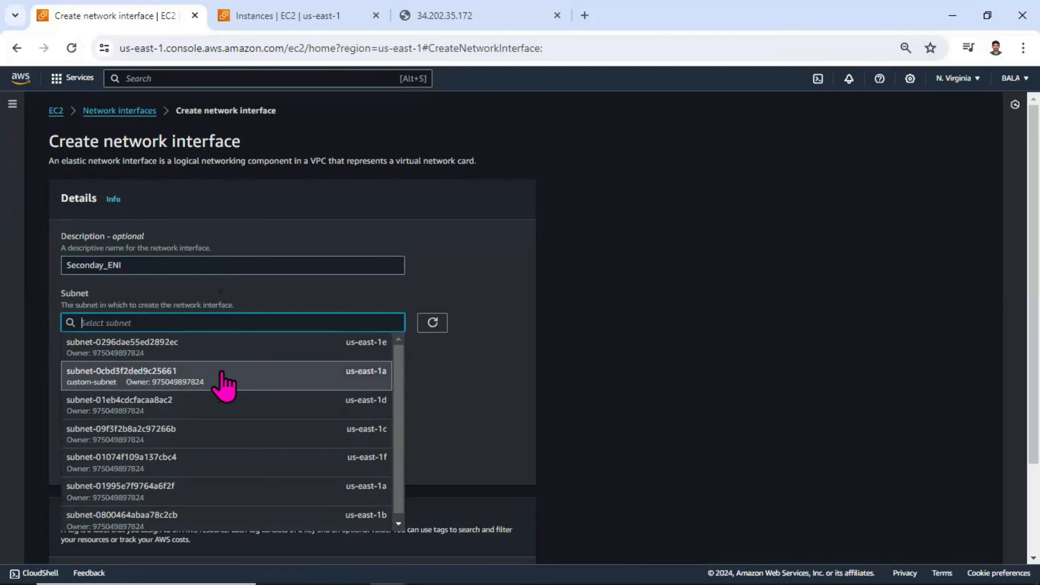
pyautogui.click(224, 387)
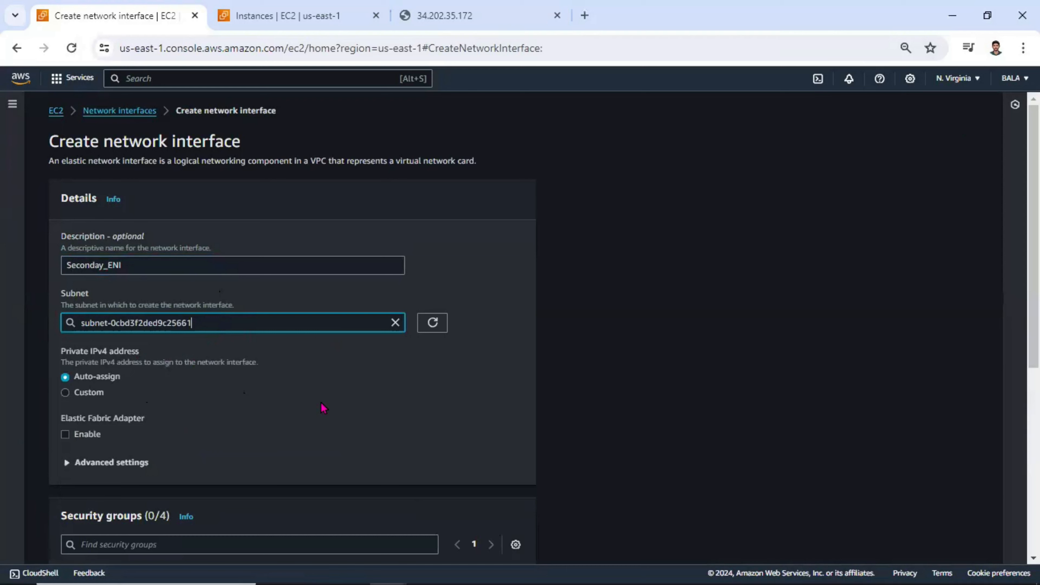
pyautogui.hotkey('alt', 'Tab')
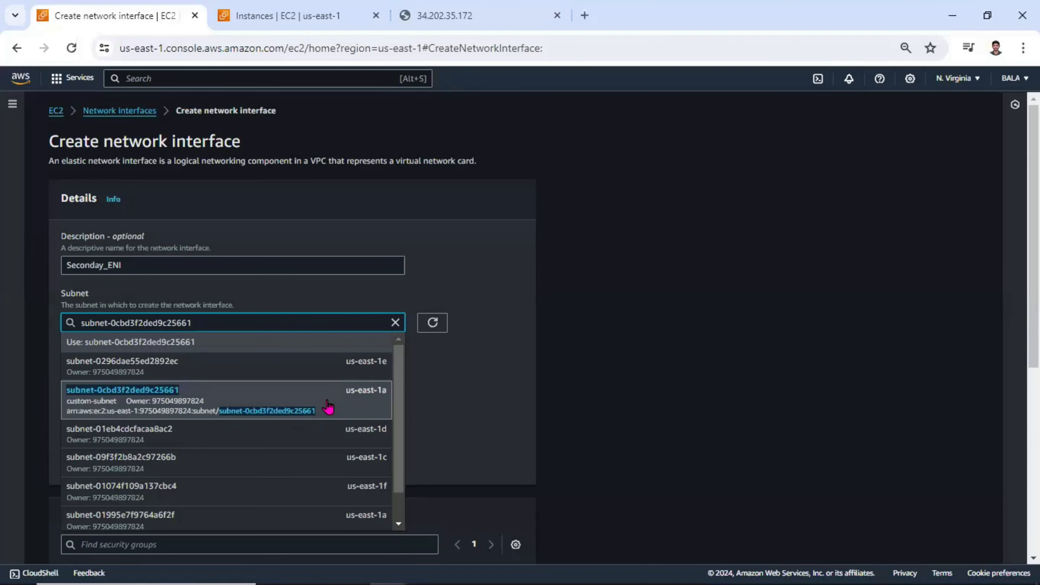
pyautogui.click(315, 405)
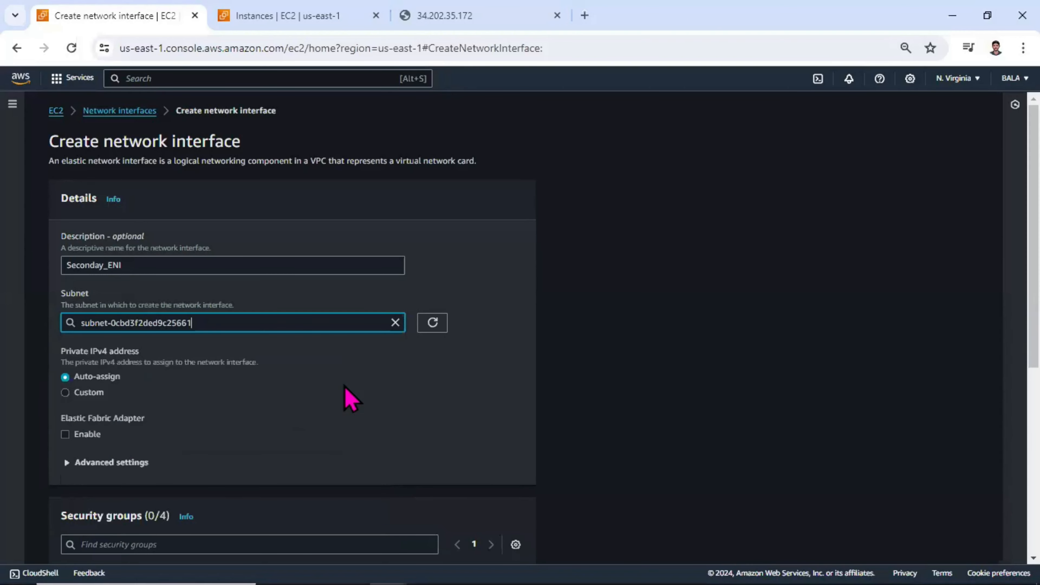
pyautogui.scroll(-2, 343, 399)
pyautogui.moveTo(125, 300); pyautogui.dragTo(59, 305)
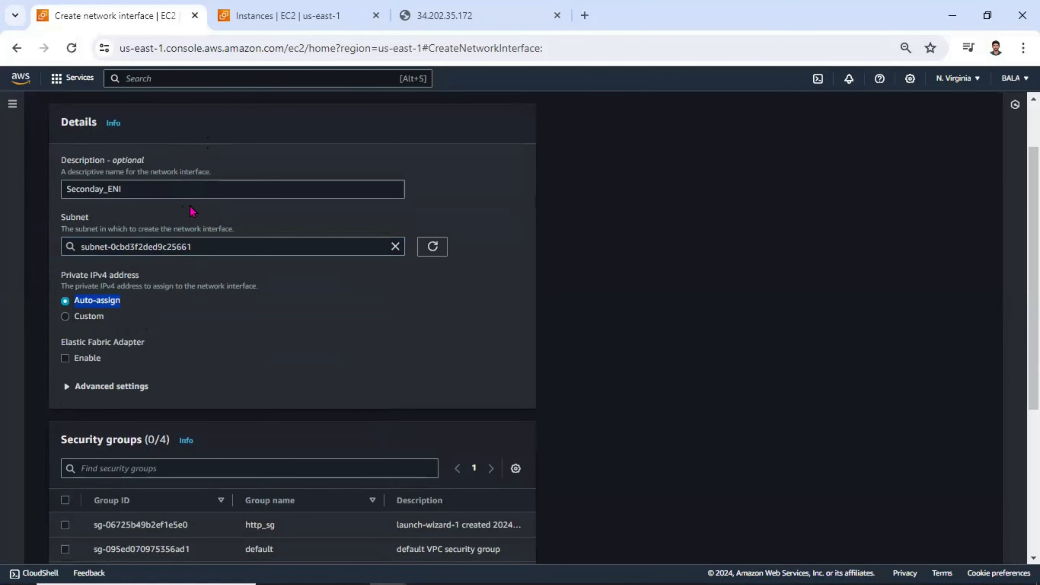
# Step: Attach the ssh_sg security group to the new network interface
pyautogui.scroll(-4, 204, 319)
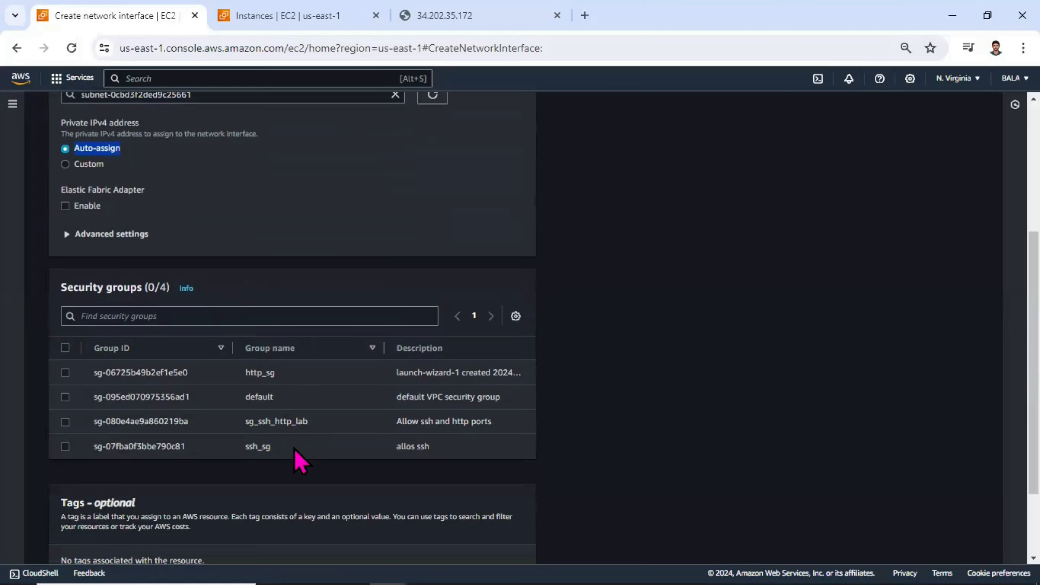
pyautogui.moveTo(295, 448); pyautogui.dragTo(77, 448)
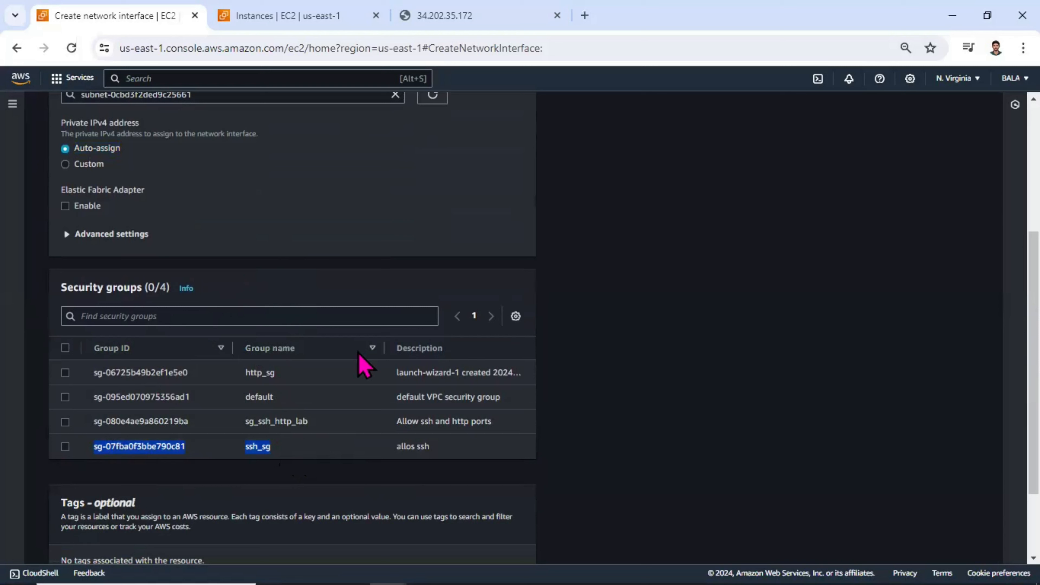
pyautogui.hotkey('alt', 'Tab')
pyautogui.click(65, 446)
pyautogui.scroll(-2, 321, 418)
pyautogui.scroll(3, 273, 281)
pyautogui.scroll(-3, 273, 283)
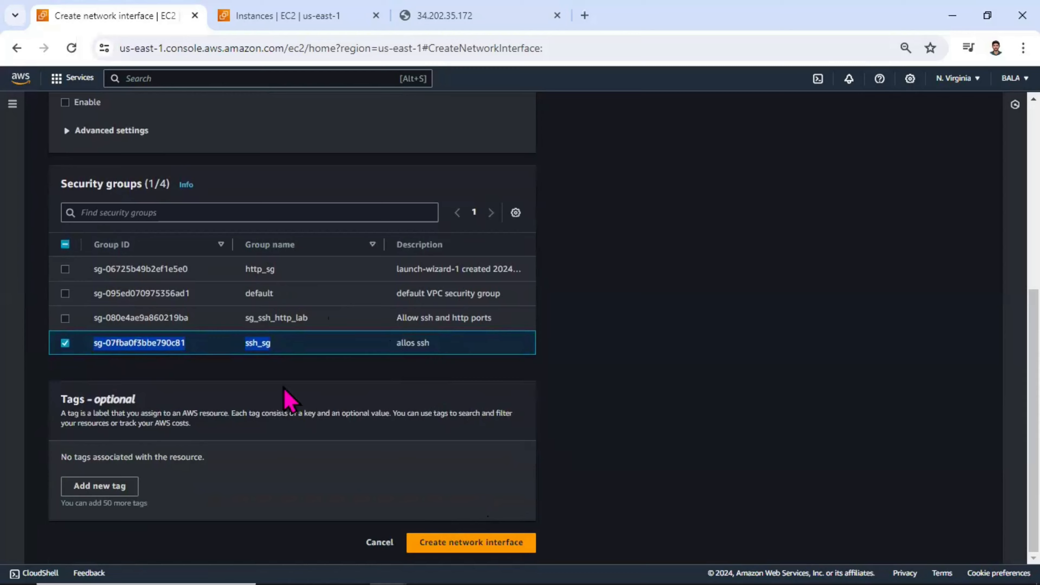
# Step: Review the interface settings, leave the private IPv4 address on Auto-assign, and create the network interface
pyautogui.scroll(4, 286, 402)
pyautogui.scroll(-2, 285, 390)
pyautogui.scroll(3, 285, 390)
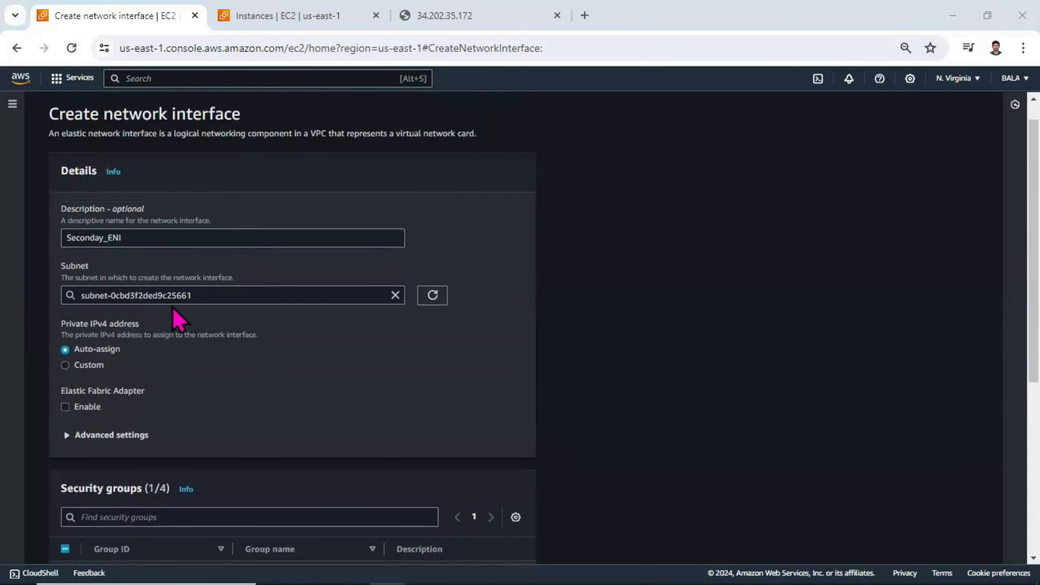
pyautogui.click(85, 365)
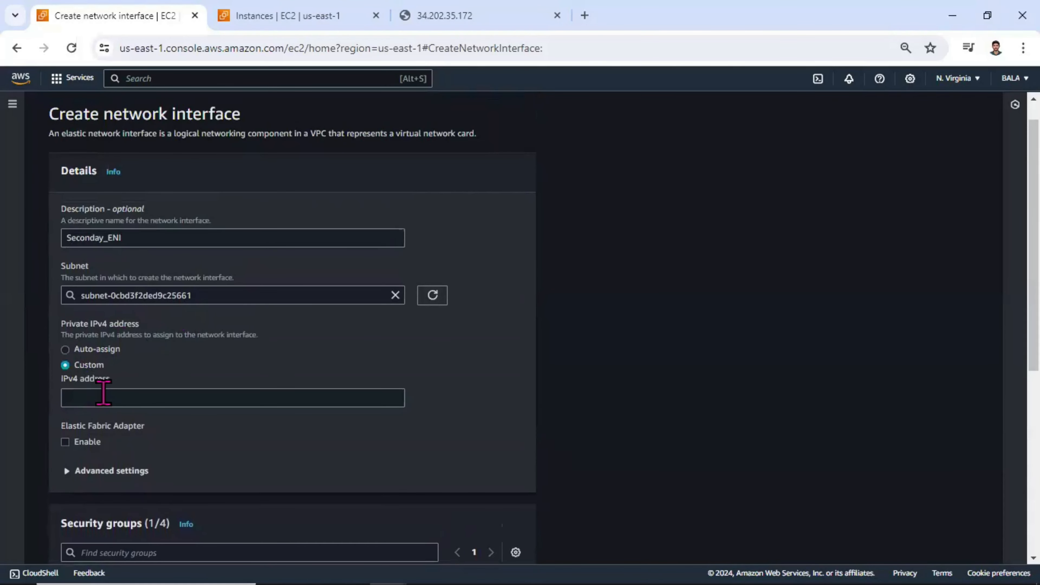
pyautogui.click(100, 350)
pyautogui.scroll(-3, 243, 343)
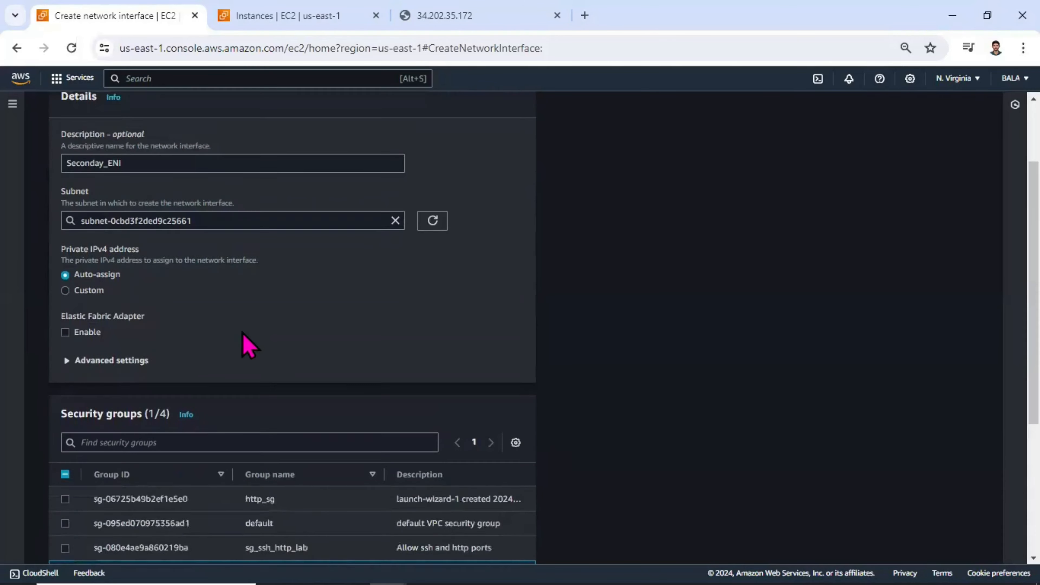
pyautogui.scroll(1, 255, 348)
pyautogui.scroll(-5, 379, 455)
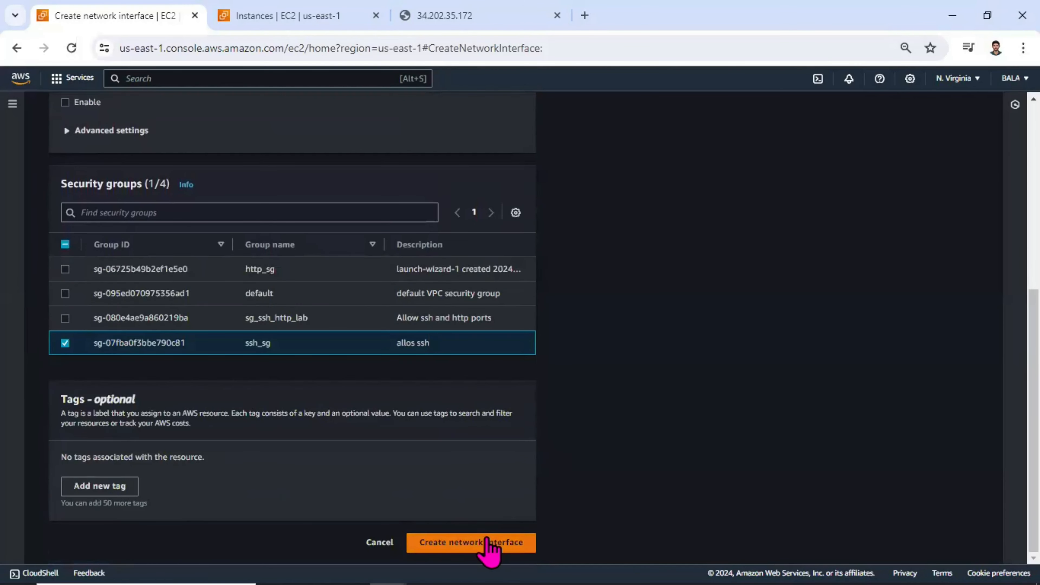
pyautogui.click(493, 542)
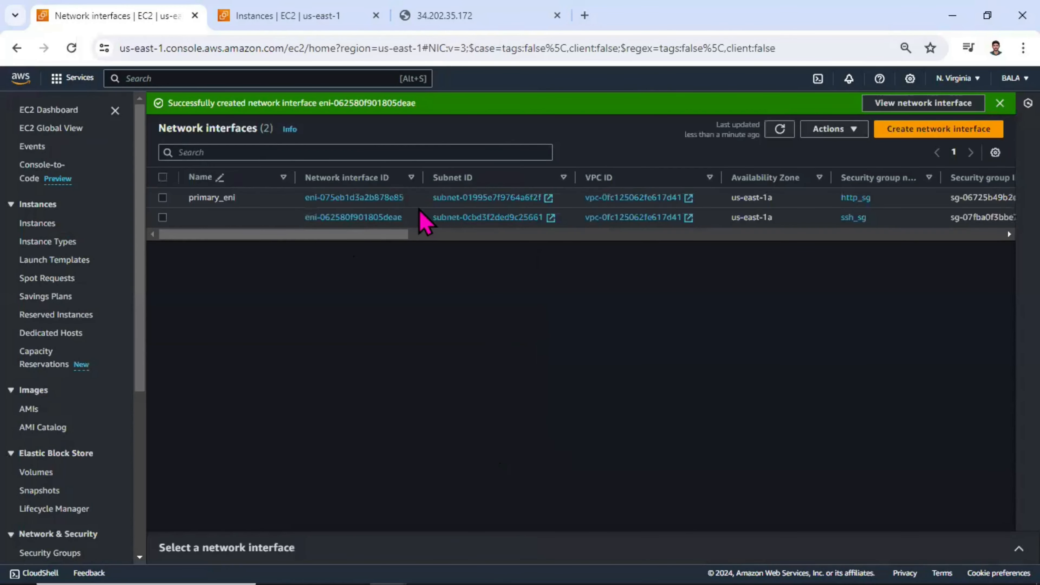
# Step: Refresh the network interface list and name the new unnamed interface secondary_eni
pyautogui.click(779, 129)
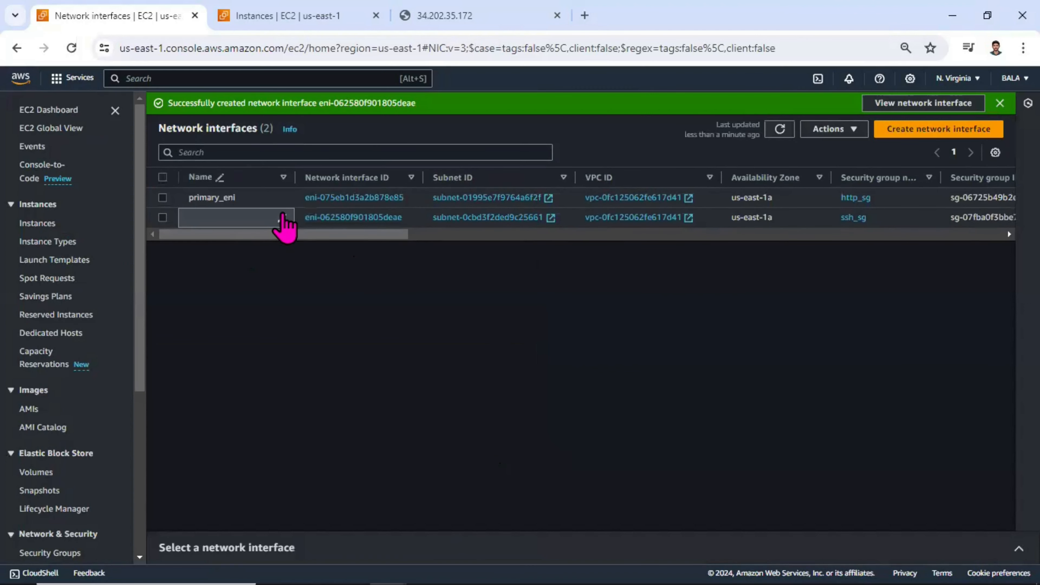
pyautogui.click(282, 217)
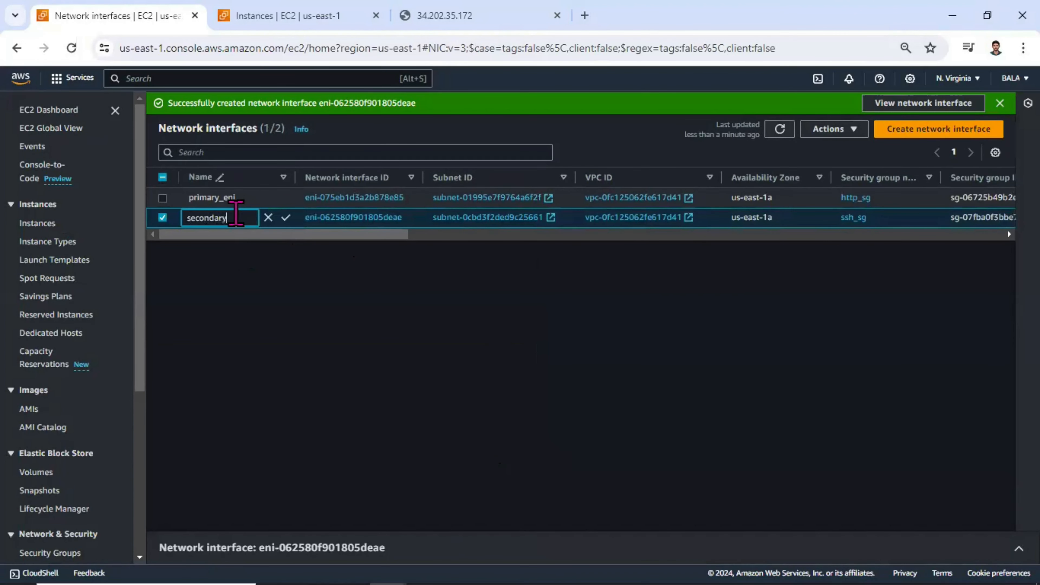
pyautogui.press('Return')
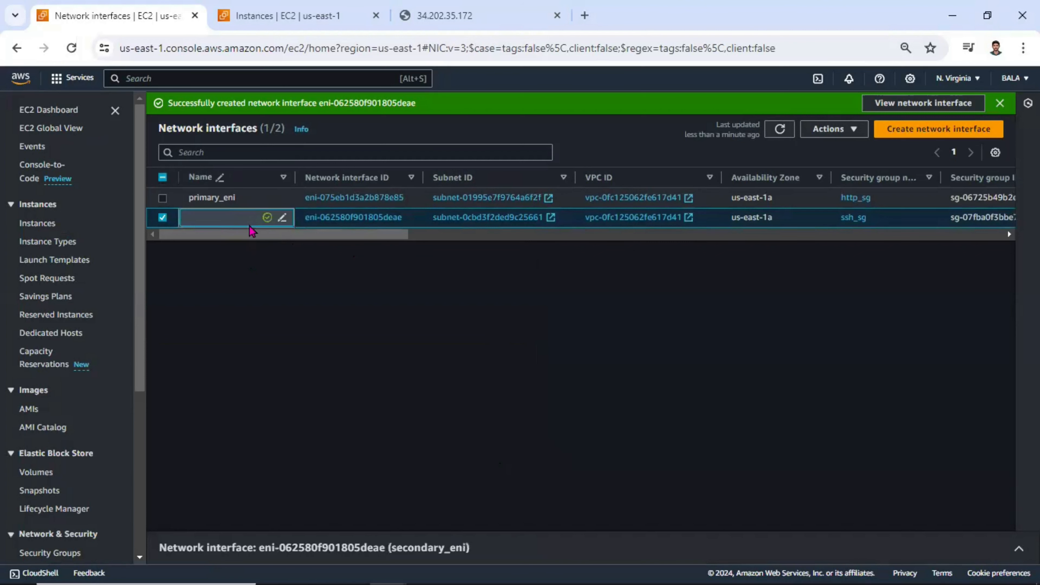
# Step: Review both network interfaces' security groups, status and IP addresses, and compare them with the EC2 traffic diagram
pyautogui.moveTo(385, 235); pyautogui.dragTo(409, 237)
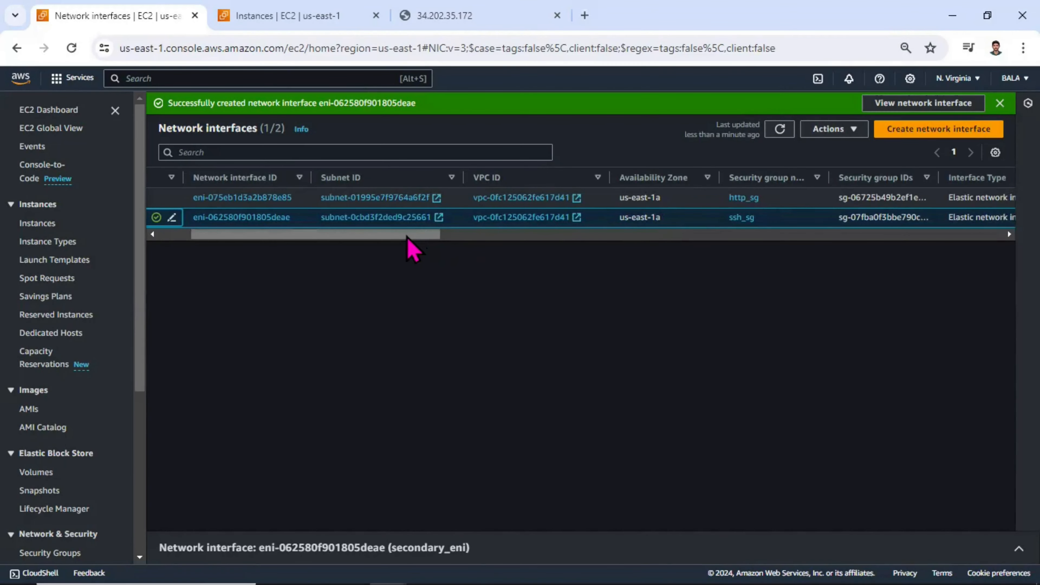
pyautogui.moveTo(409, 237); pyautogui.dragTo(434, 241)
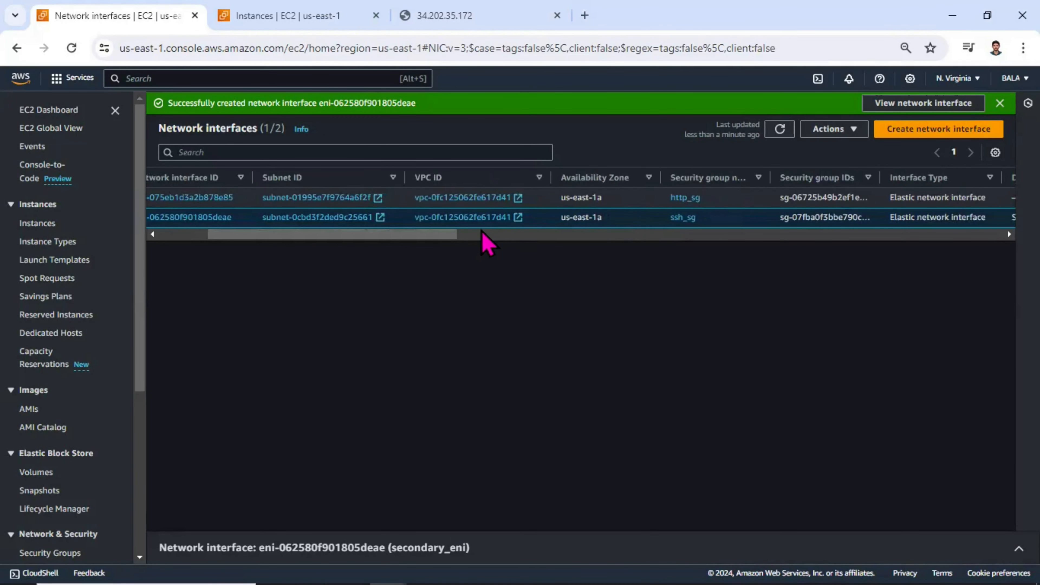
pyautogui.moveTo(452, 236); pyautogui.dragTo(607, 235)
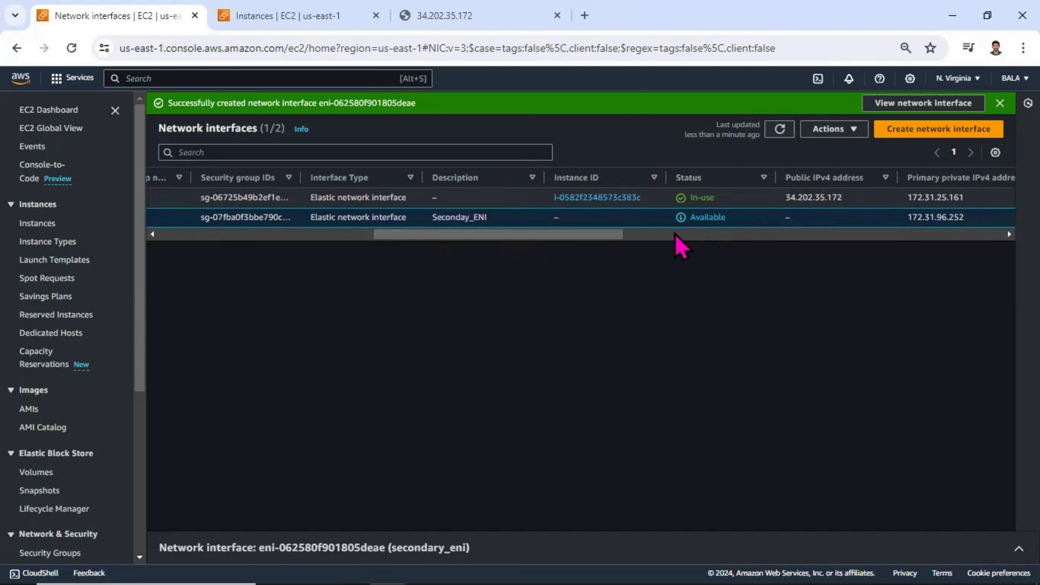
pyautogui.moveTo(618, 234); pyautogui.dragTo(708, 233)
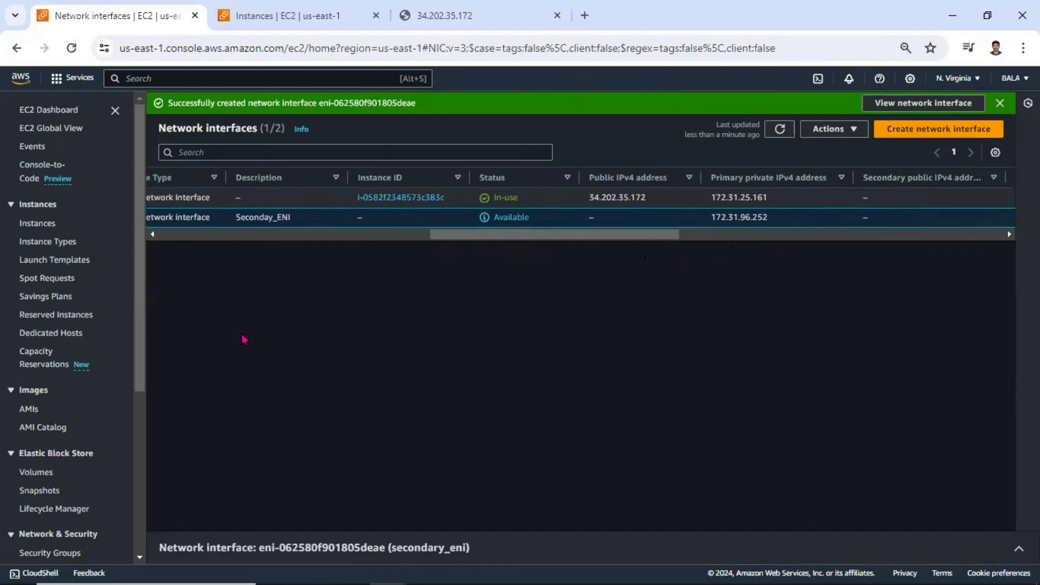
pyautogui.hotkey('alt', 'Tab')
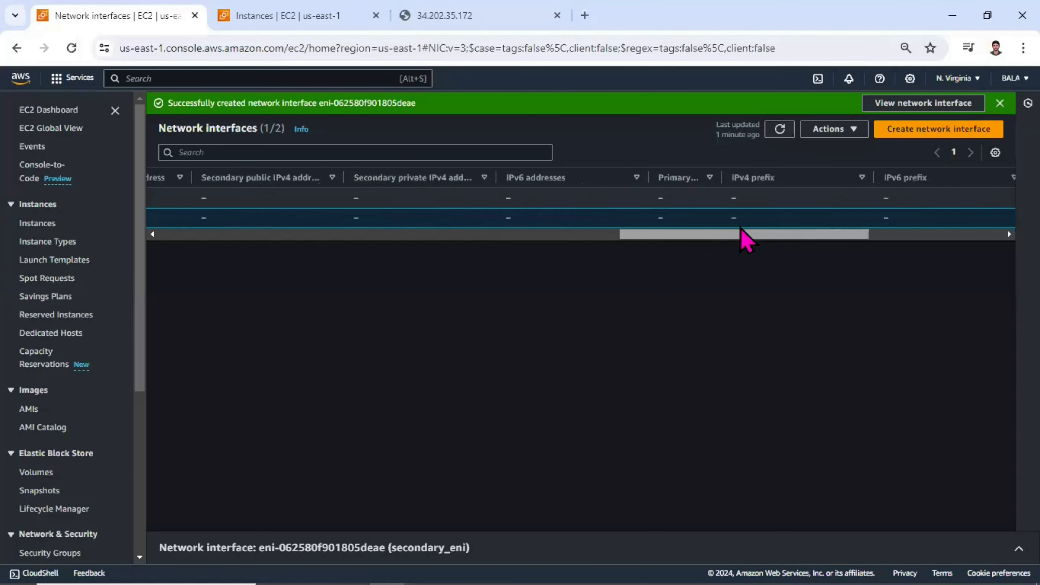
pyautogui.moveTo(748, 235); pyautogui.dragTo(246, 250)
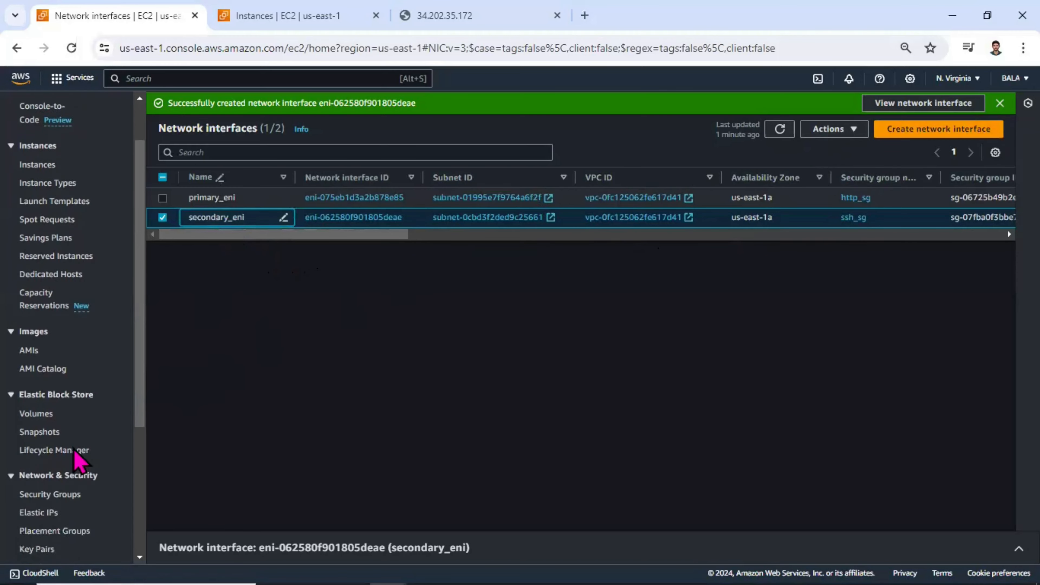
# Step: Open the list of Elastic IP addresses and reload the page to clear the stale selection
pyautogui.scroll(-2, 69, 454)
pyautogui.click(38, 495)
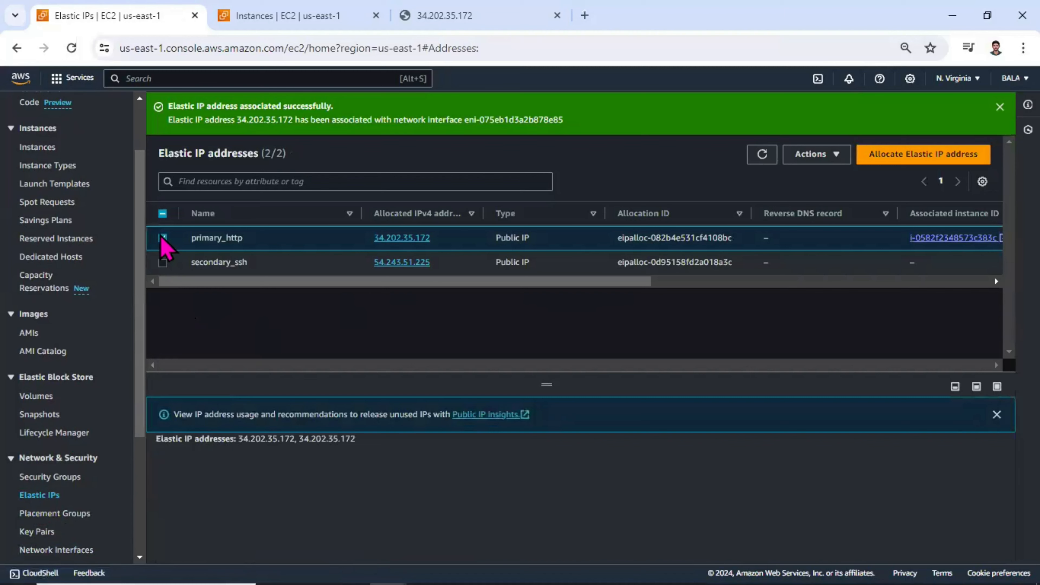
pyautogui.click(163, 262)
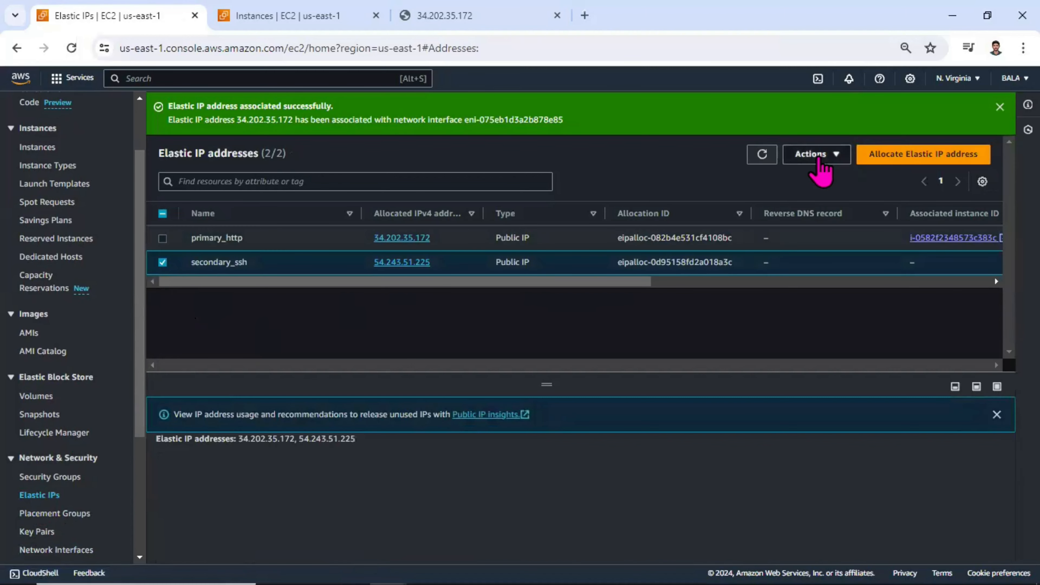
pyautogui.click(823, 155)
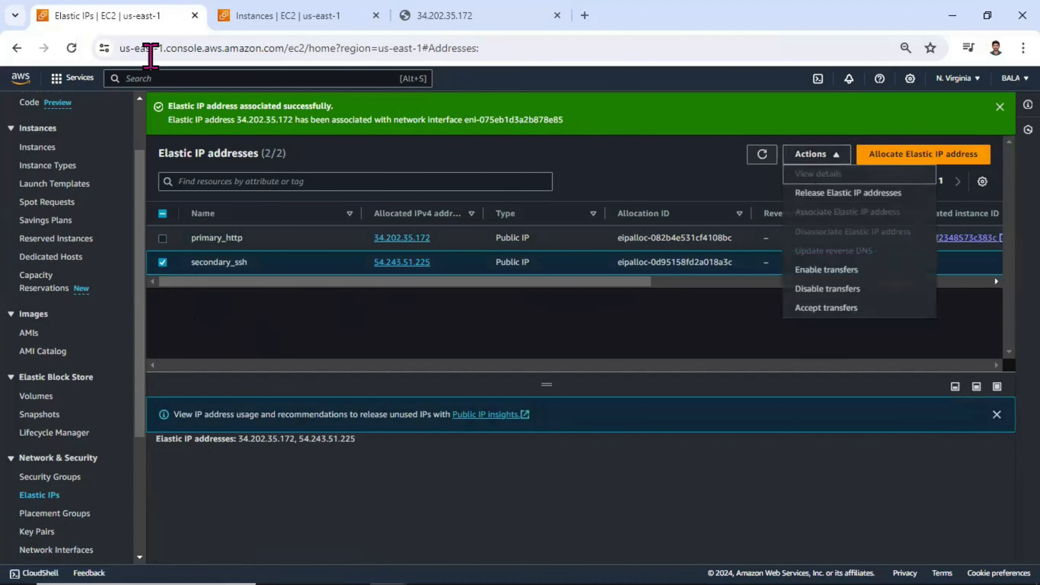
pyautogui.click(71, 48)
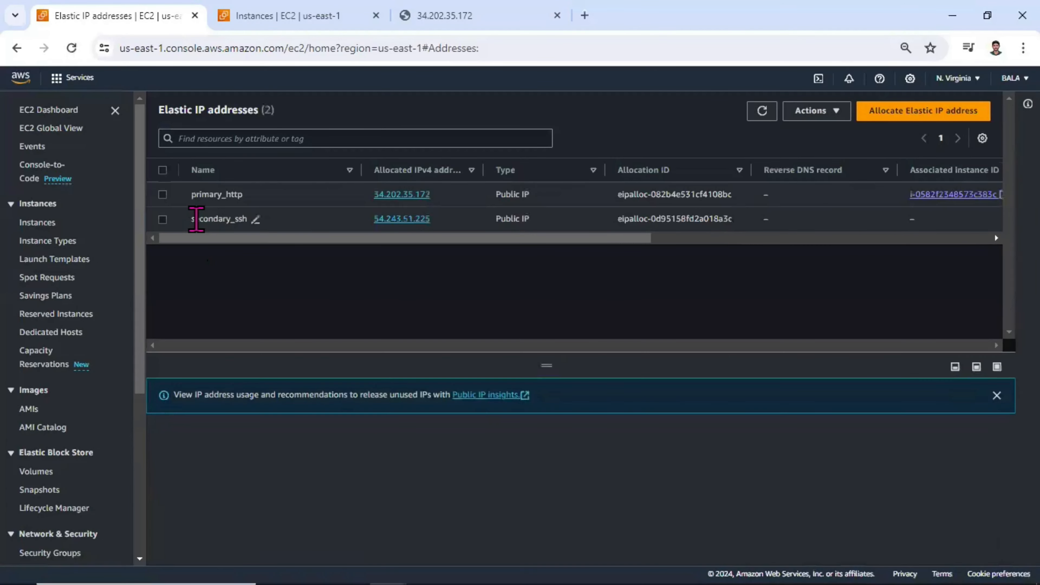
# Step: Associate the secondary_ssh Elastic IP with the secondary_eni network interface, using private IP address 172.31.96.252
pyautogui.click(162, 220)
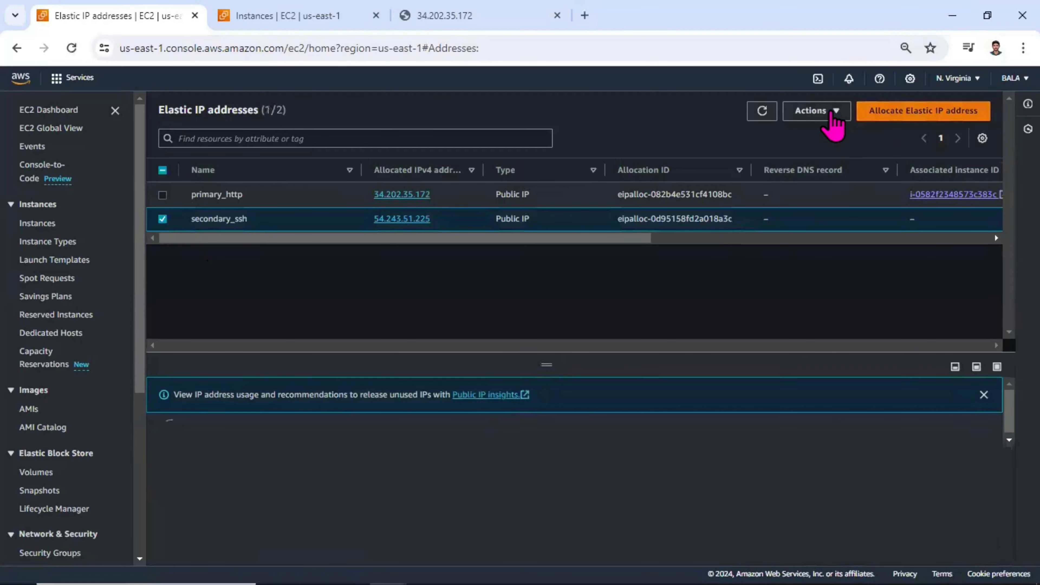
pyautogui.click(831, 114)
pyautogui.click(848, 184)
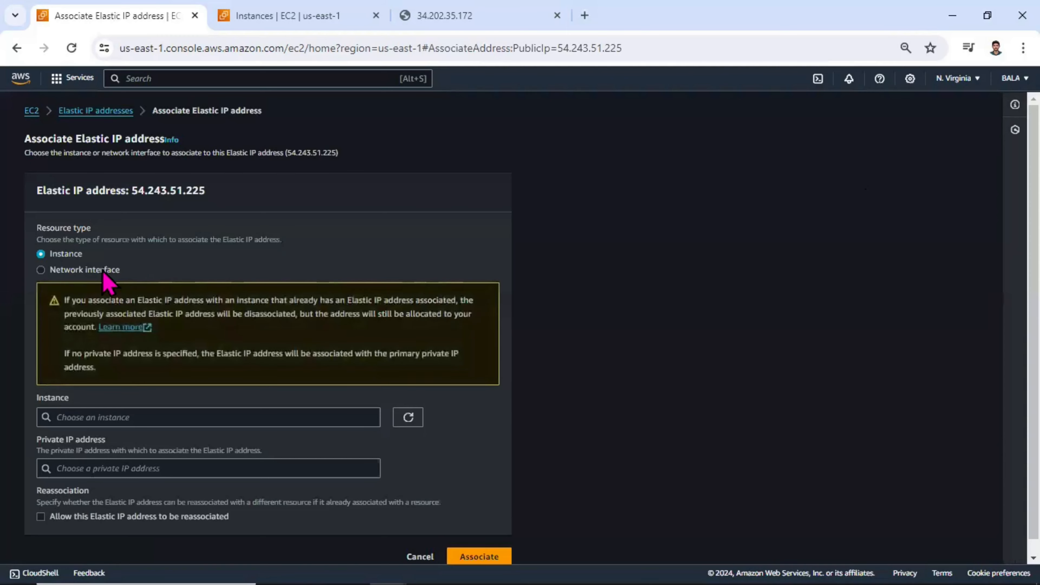
pyautogui.click(103, 272)
pyautogui.click(107, 417)
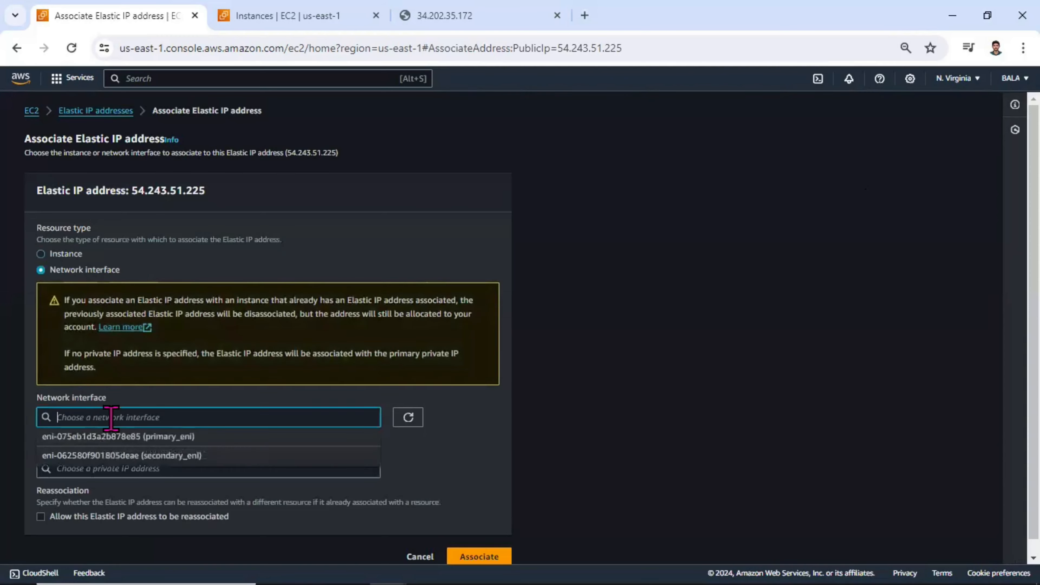
pyautogui.click(206, 456)
pyautogui.click(168, 457)
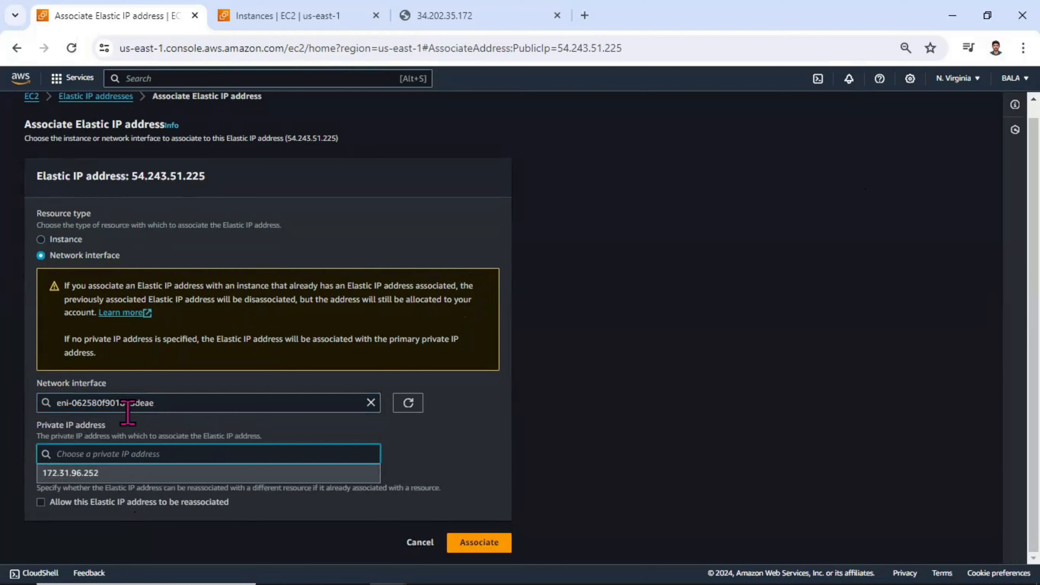
pyautogui.click(117, 475)
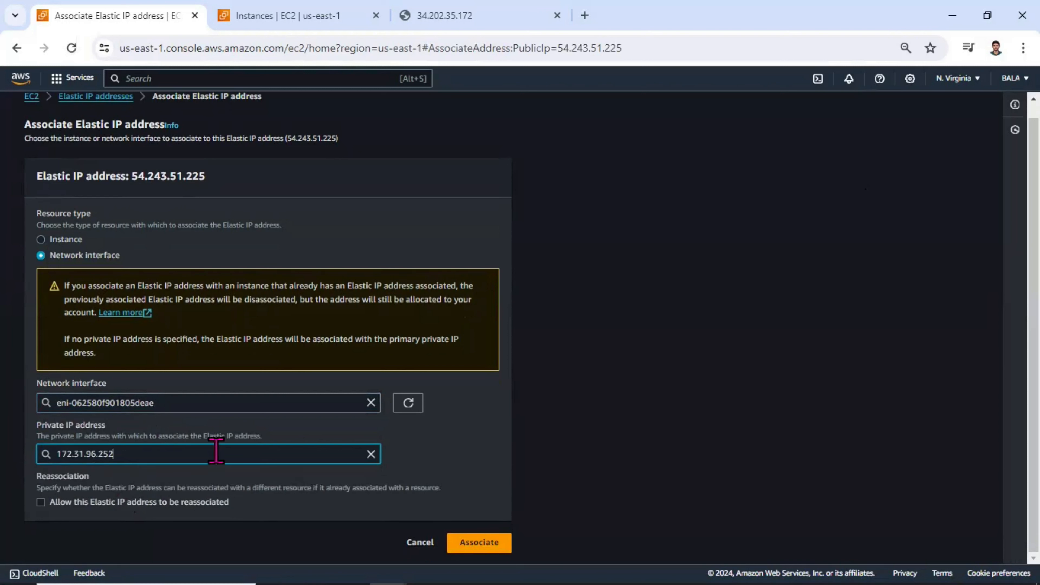
pyautogui.click(483, 543)
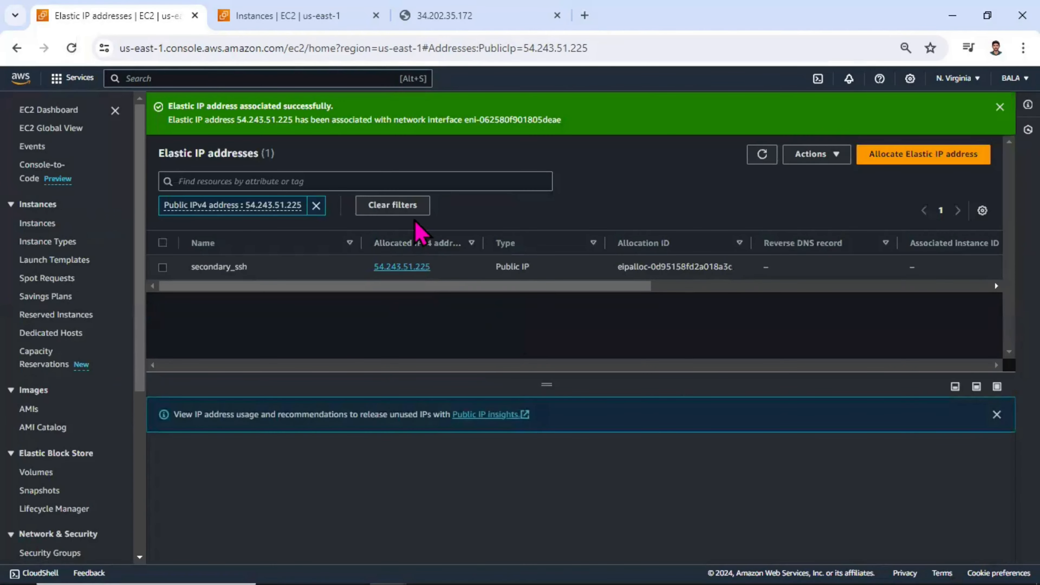
# Step: Remove the address filter and compare the associated instance and private IP address of both Elastic IPs
pyautogui.click(316, 205)
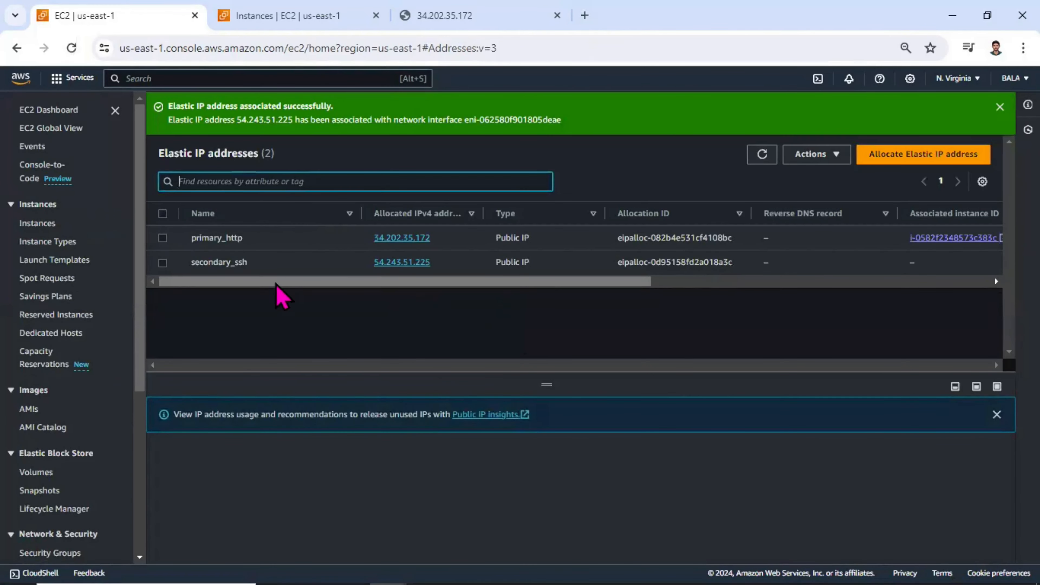
pyautogui.moveTo(297, 285); pyautogui.dragTo(433, 282)
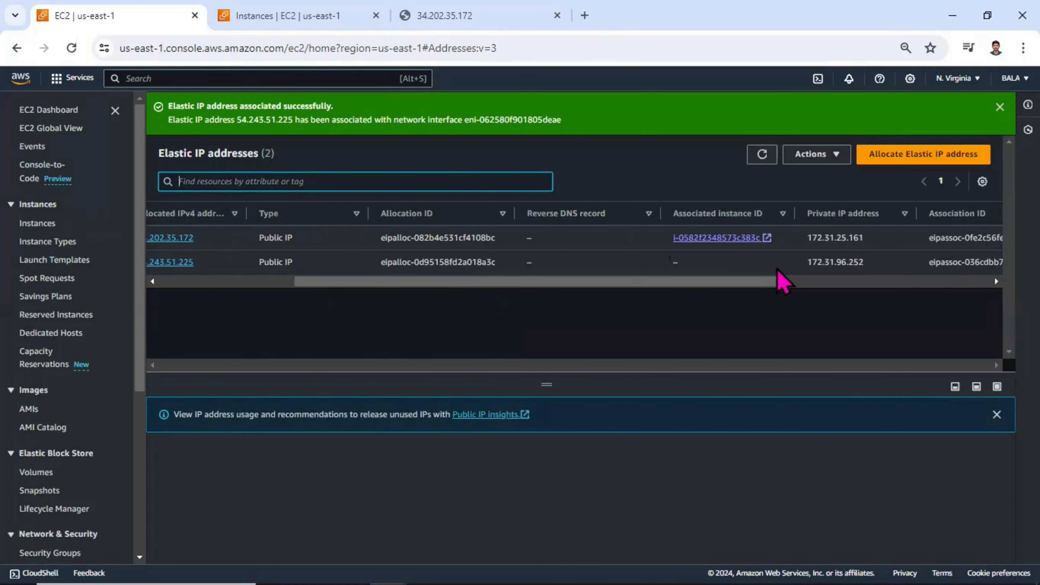
pyautogui.moveTo(769, 281); pyautogui.dragTo(928, 281)
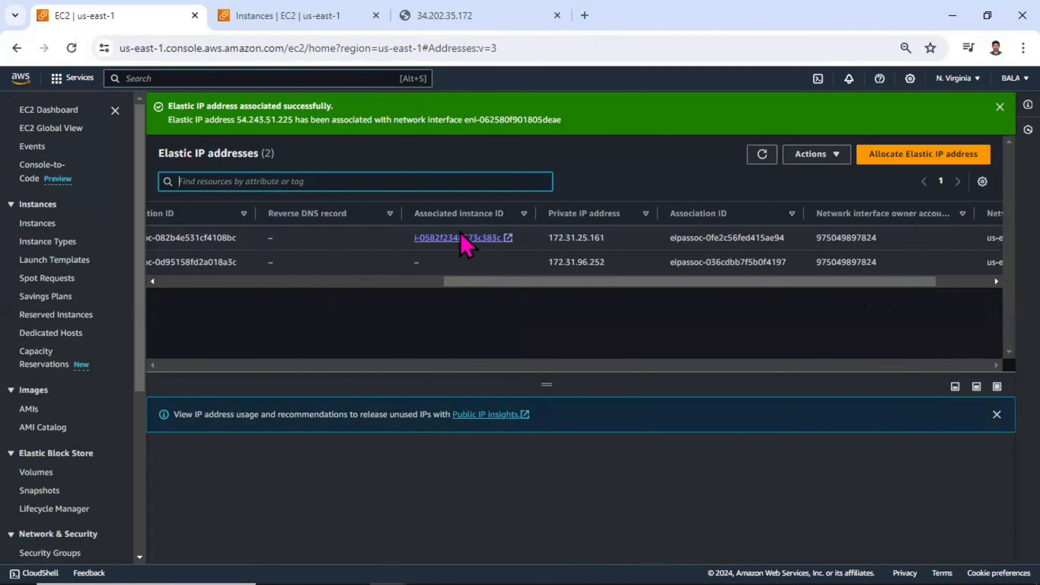
pyautogui.moveTo(492, 287); pyautogui.dragTo(242, 311)
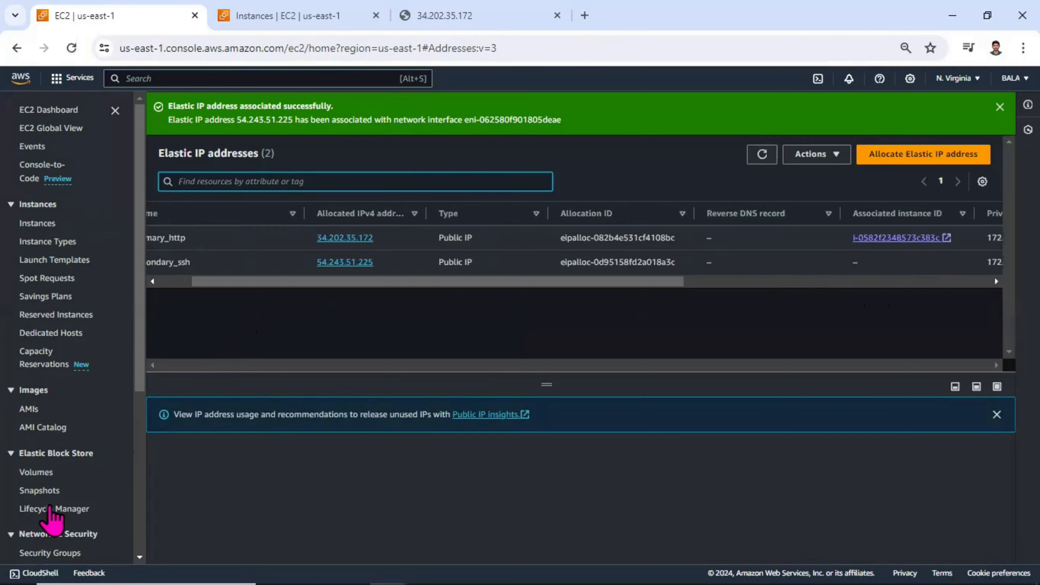
# Step: Open the network interface list, and check the webserver instance's networking details for its attached interfaces and Elastic IPs
pyautogui.scroll(-2, 57, 528)
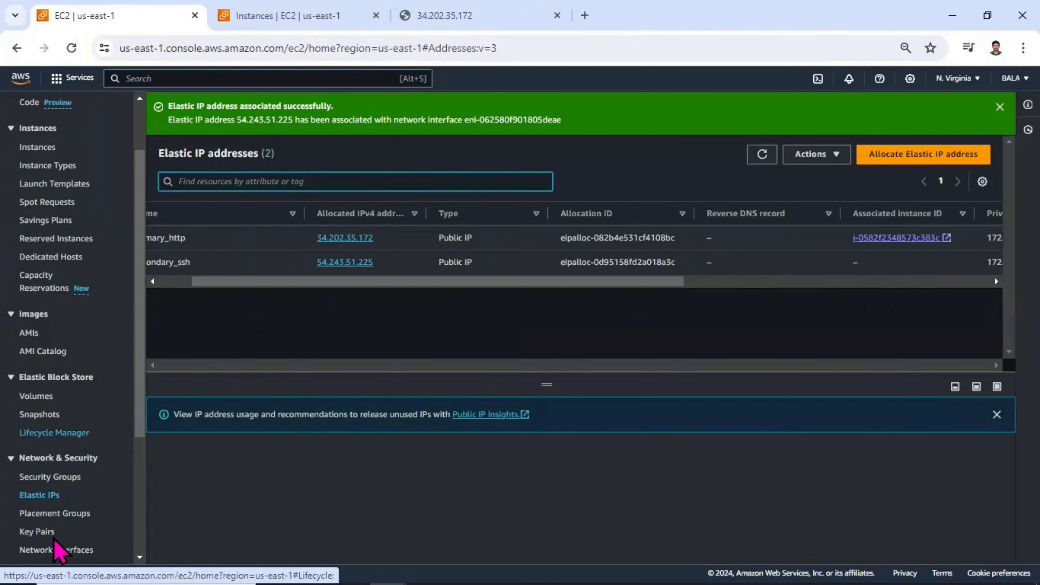
pyautogui.click(57, 550)
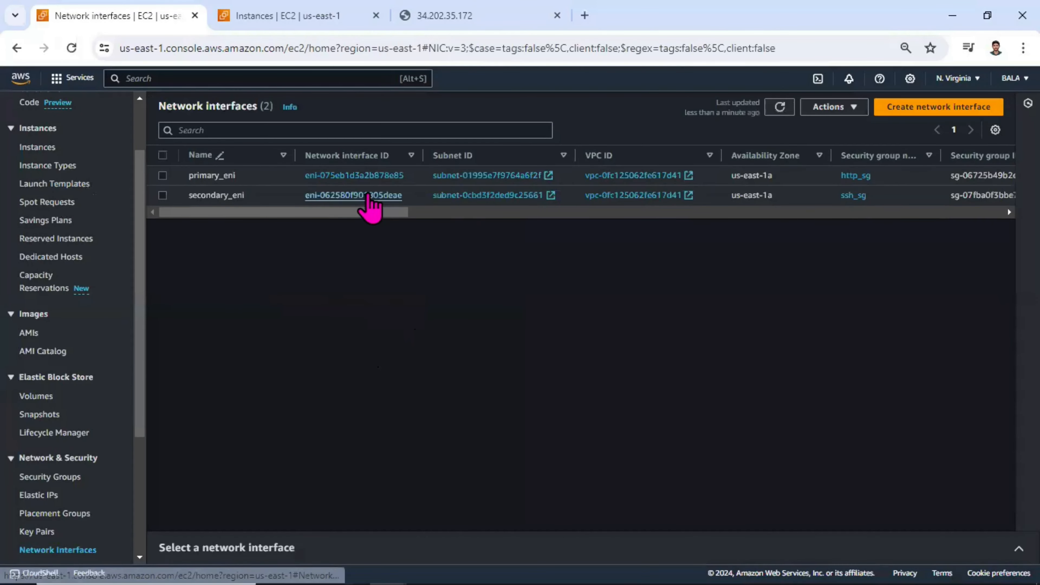
pyautogui.click(283, 15)
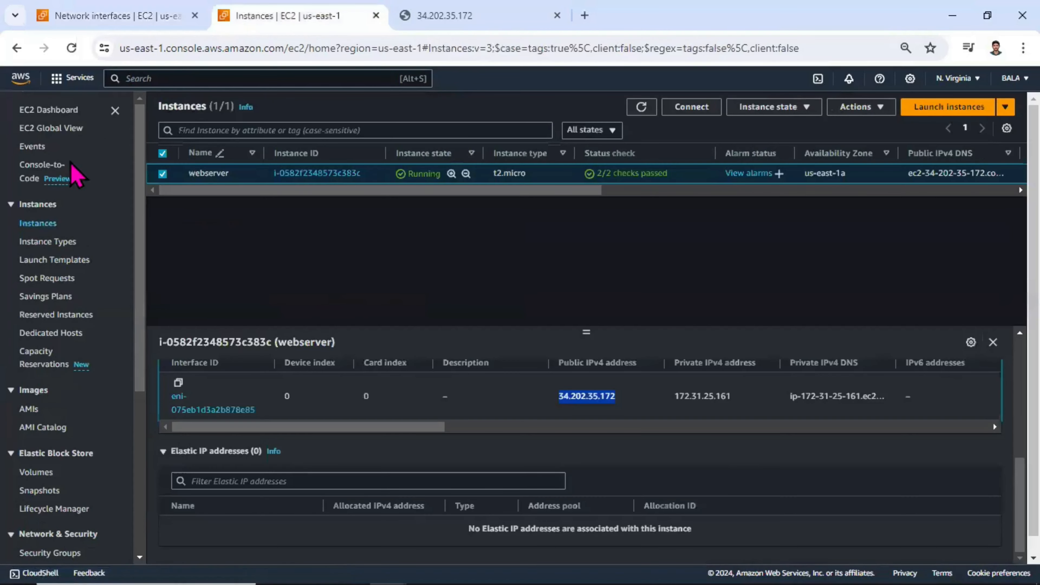
pyautogui.click(39, 224)
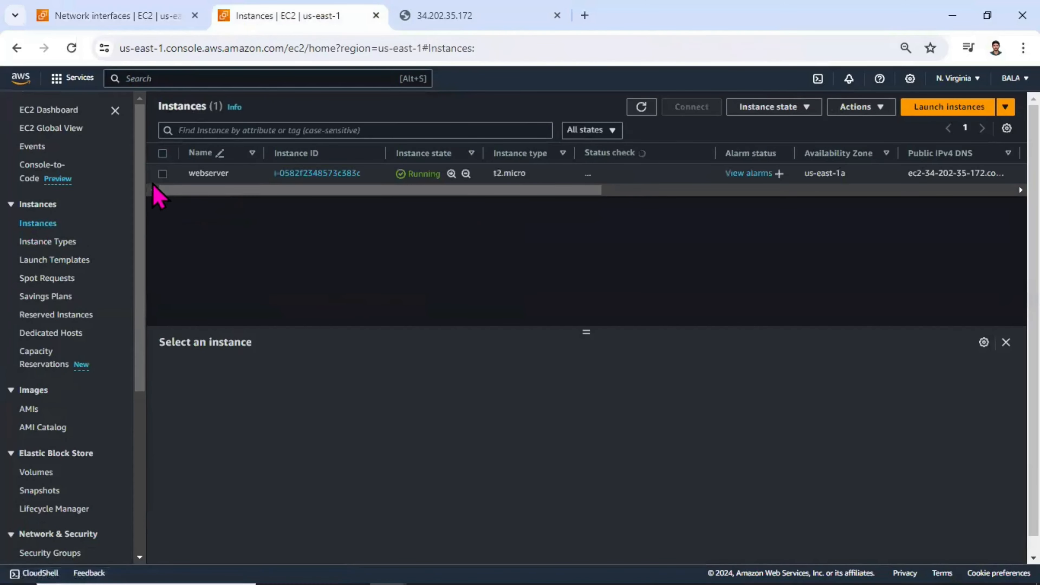
pyautogui.click(162, 173)
pyautogui.click(482, 372)
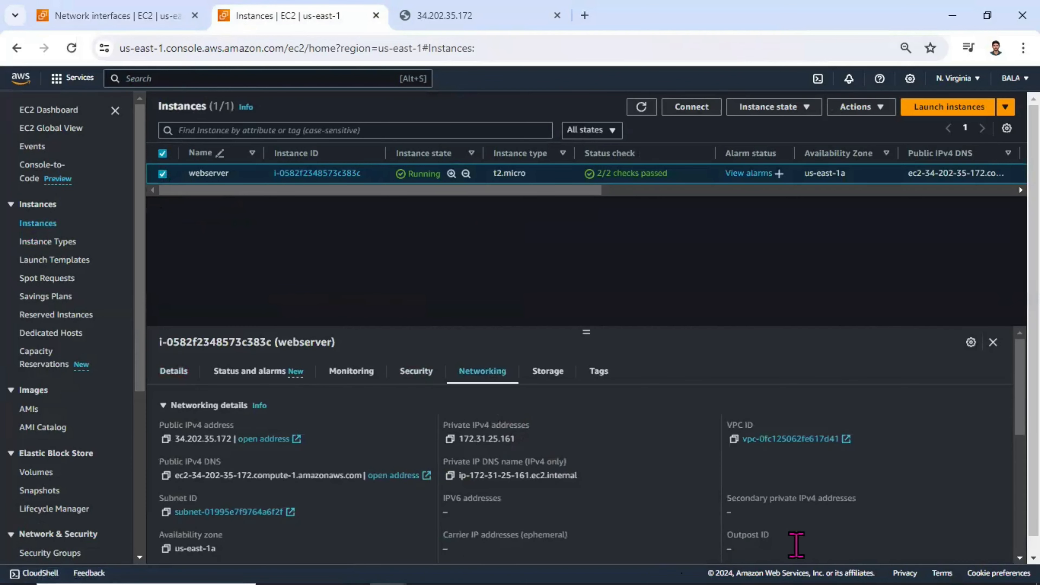
pyautogui.scroll(-10, 796, 545)
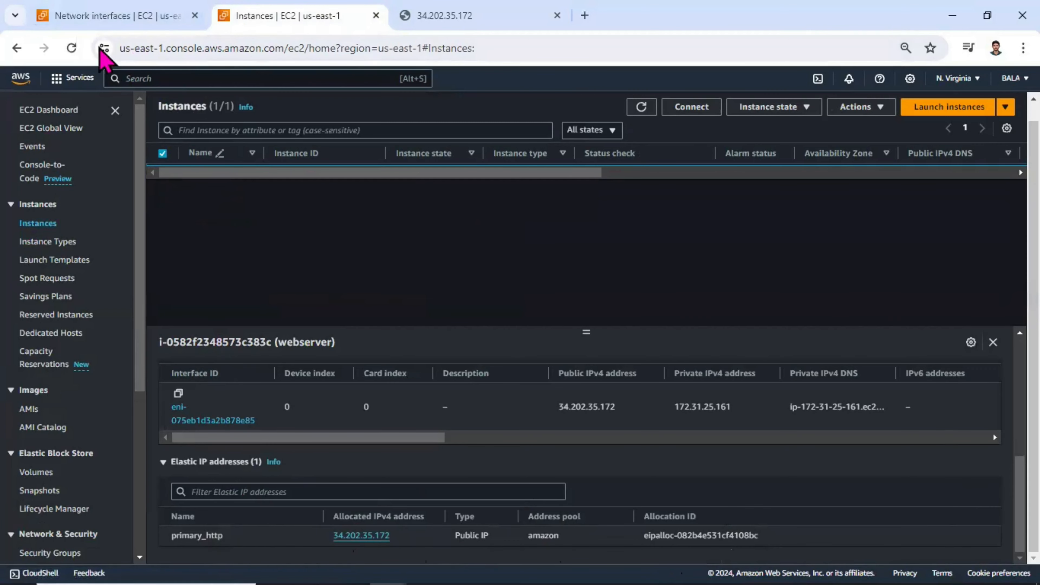
# Step: Attach the secondary_eni network interface to the webserver instance in VPC vpc-0fc125062fe617d41
pyautogui.click(104, 17)
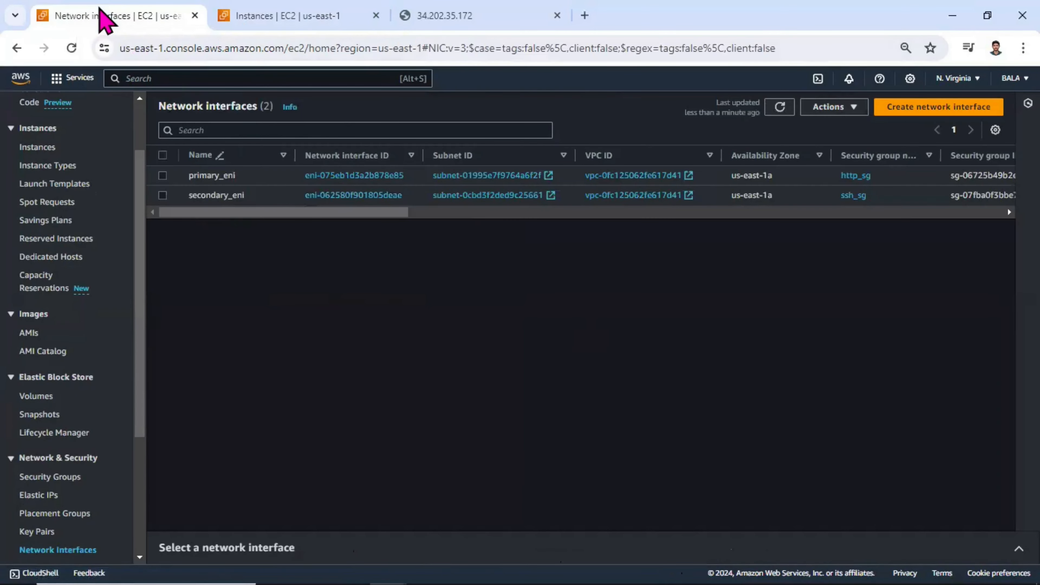
pyautogui.click(162, 195)
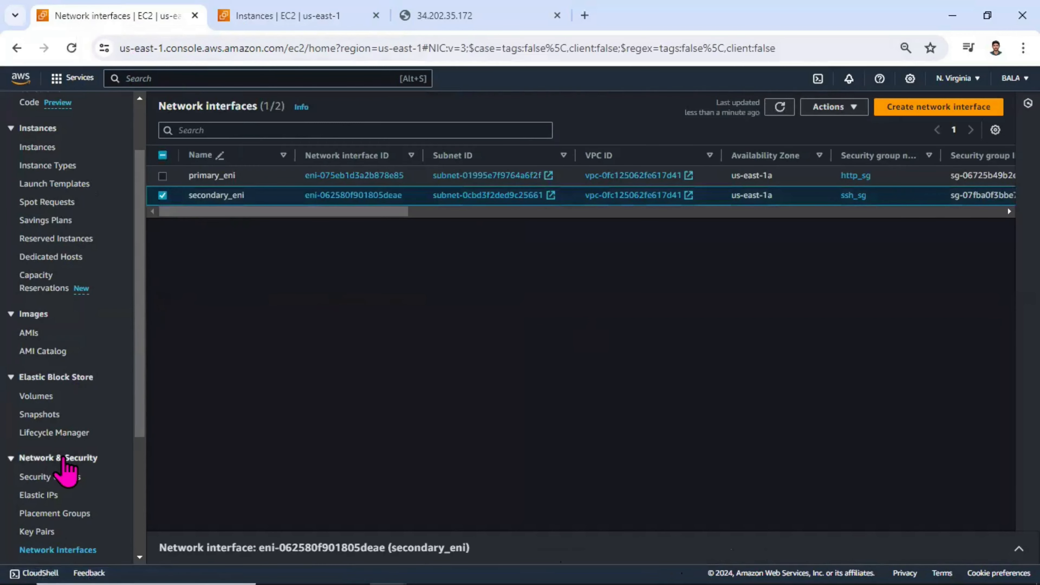
pyautogui.click(831, 107)
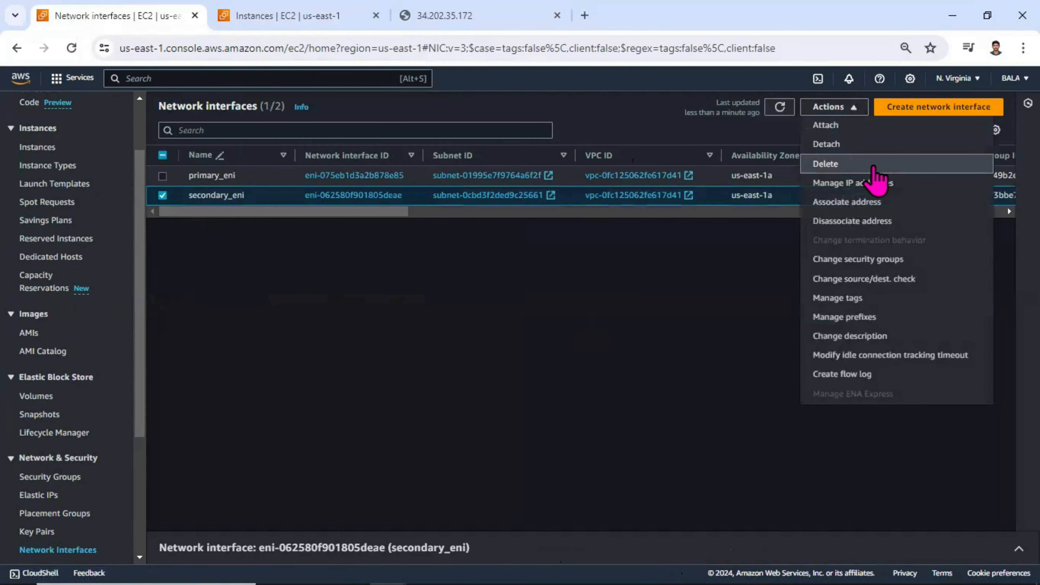
pyautogui.click(856, 126)
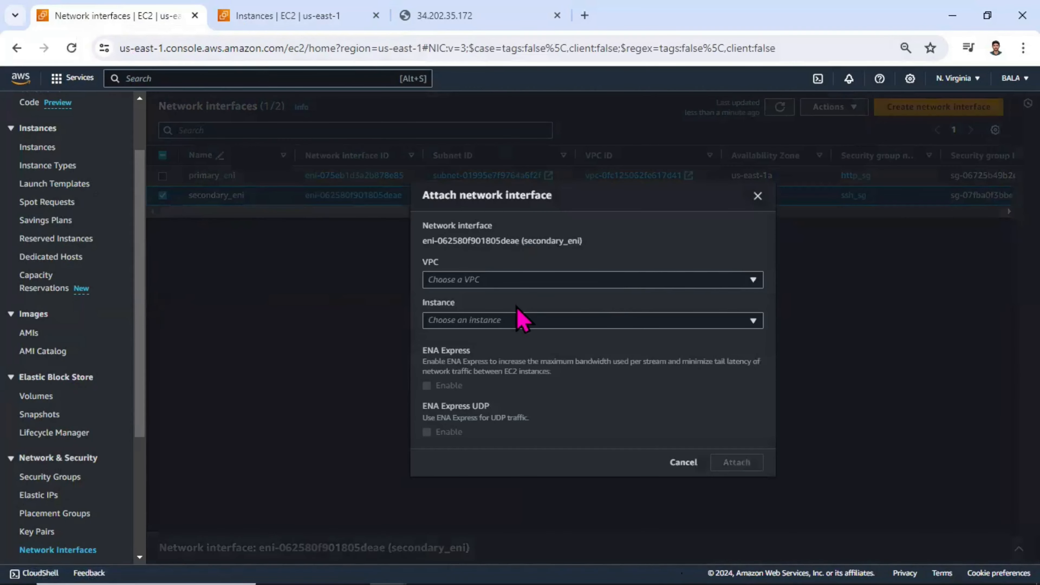
pyautogui.click(515, 283)
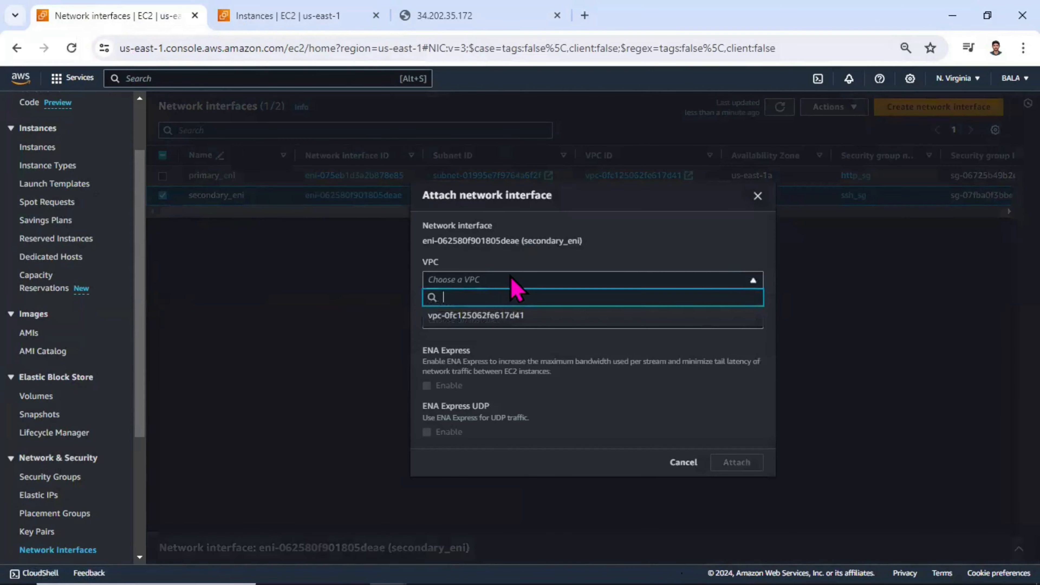
pyautogui.click(507, 316)
pyautogui.click(489, 320)
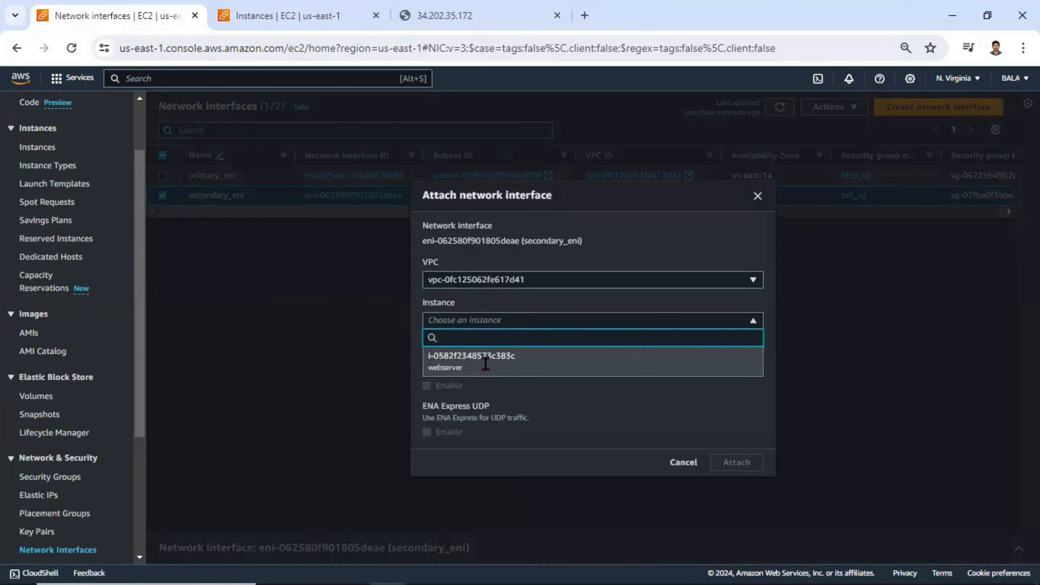
pyautogui.click(488, 368)
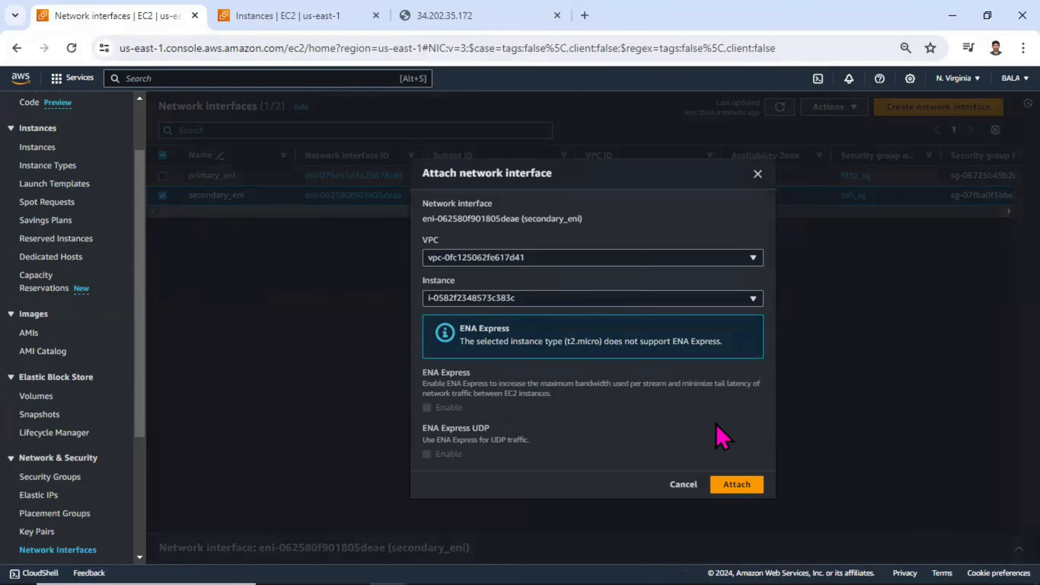
pyautogui.click(746, 483)
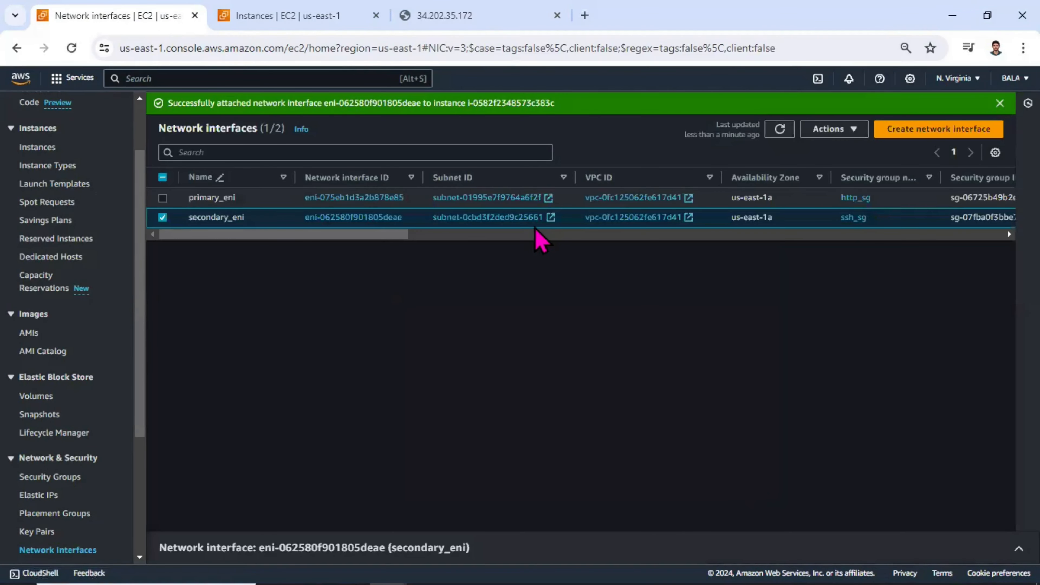
# Step: Refresh the network interface list and review both interfaces' instance ID, status, IP addresses and security groups
pyautogui.click(780, 129)
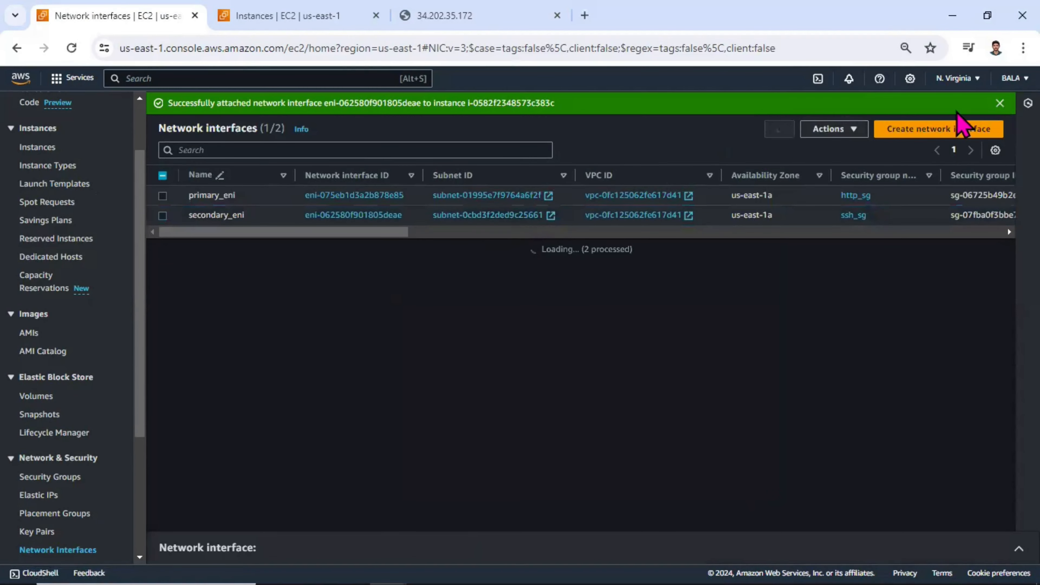
pyautogui.click(1000, 103)
pyautogui.moveTo(387, 213); pyautogui.dragTo(634, 171)
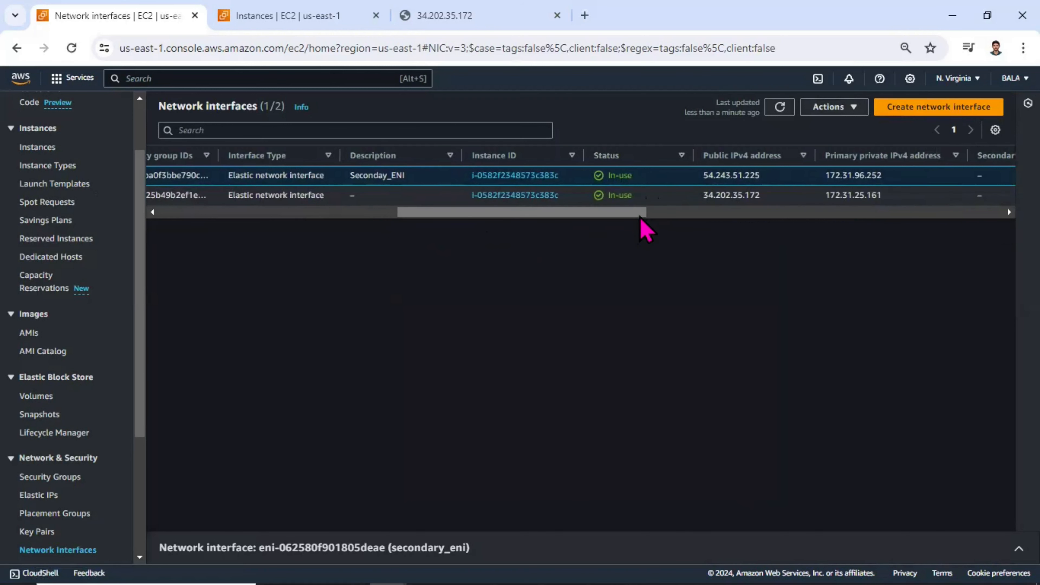
pyautogui.moveTo(644, 213); pyautogui.dragTo(692, 223)
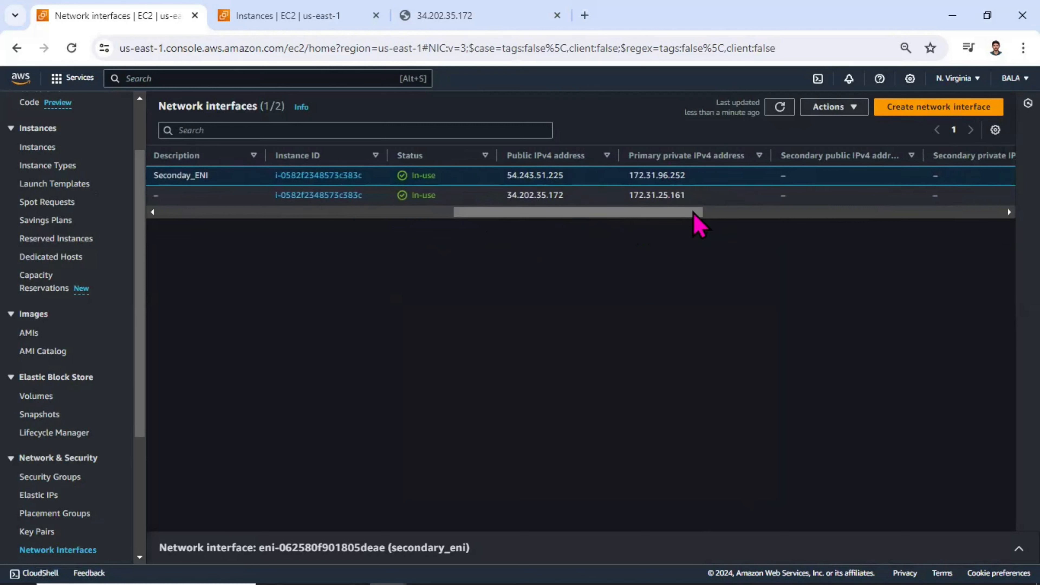
pyautogui.moveTo(693, 213); pyautogui.dragTo(298, 213)
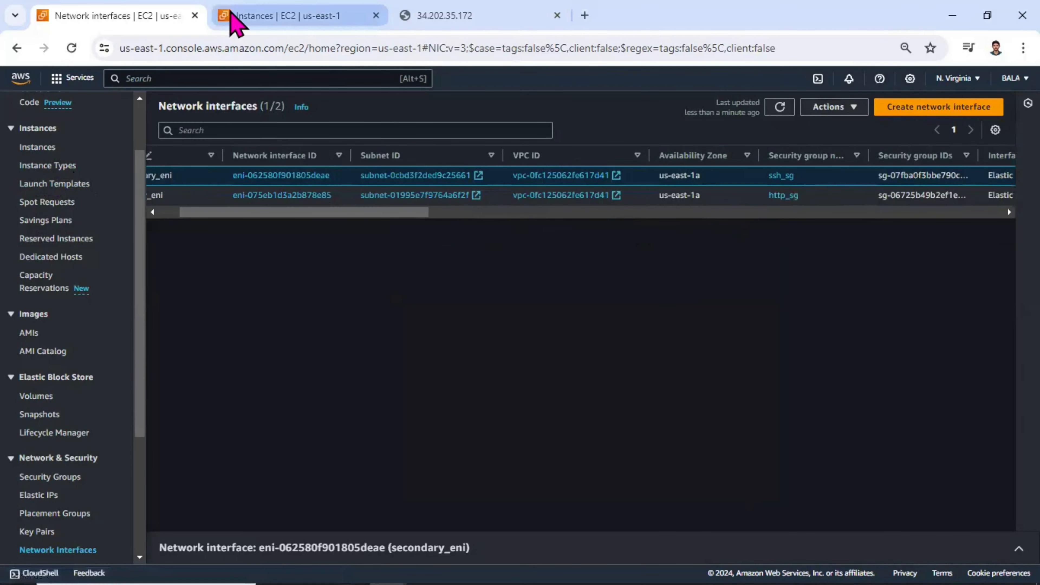
# Step: Open the webserver instance's networking details and examine its network interfaces and the primary_http and secondary_ssh Elastic IPs
pyautogui.click(231, 17)
pyautogui.click(29, 223)
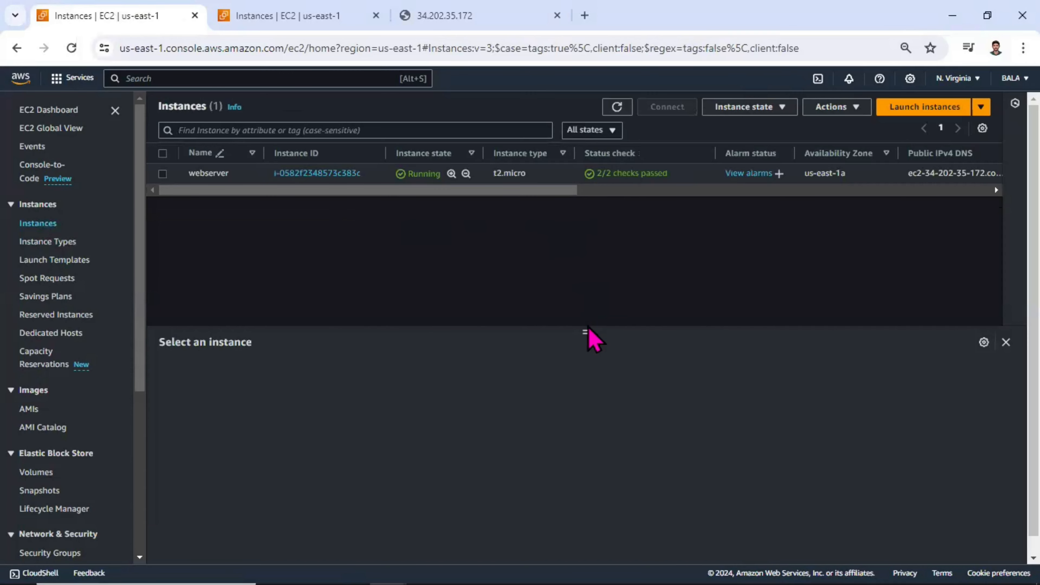
pyautogui.click(162, 174)
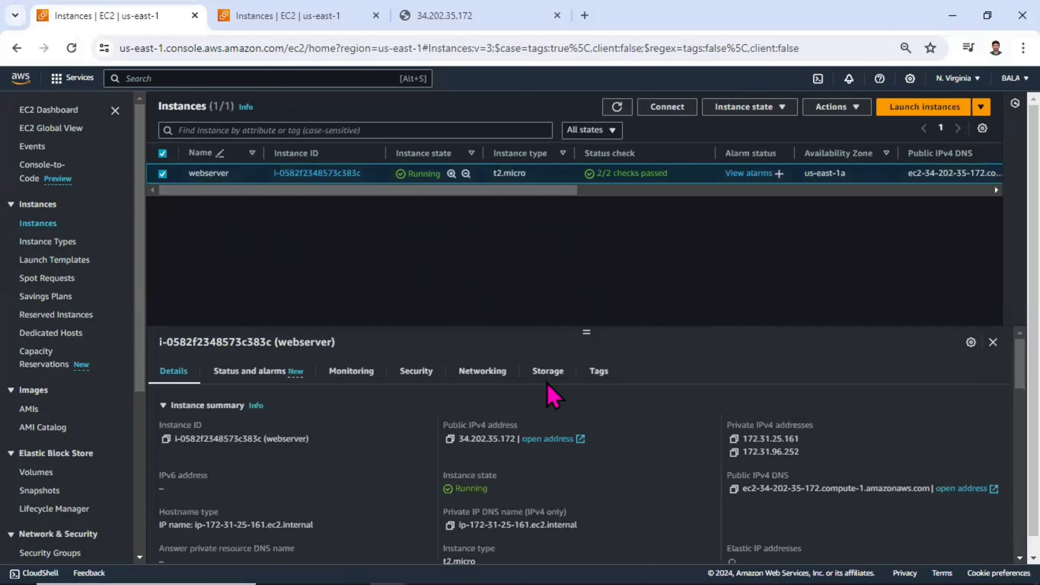
pyautogui.click(482, 371)
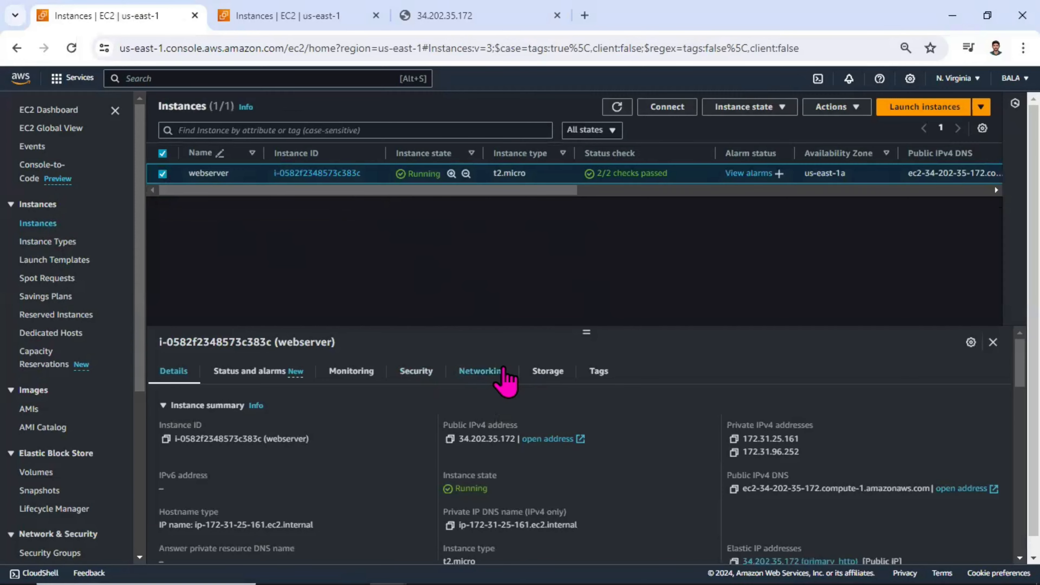
pyautogui.scroll(-10, 435, 426)
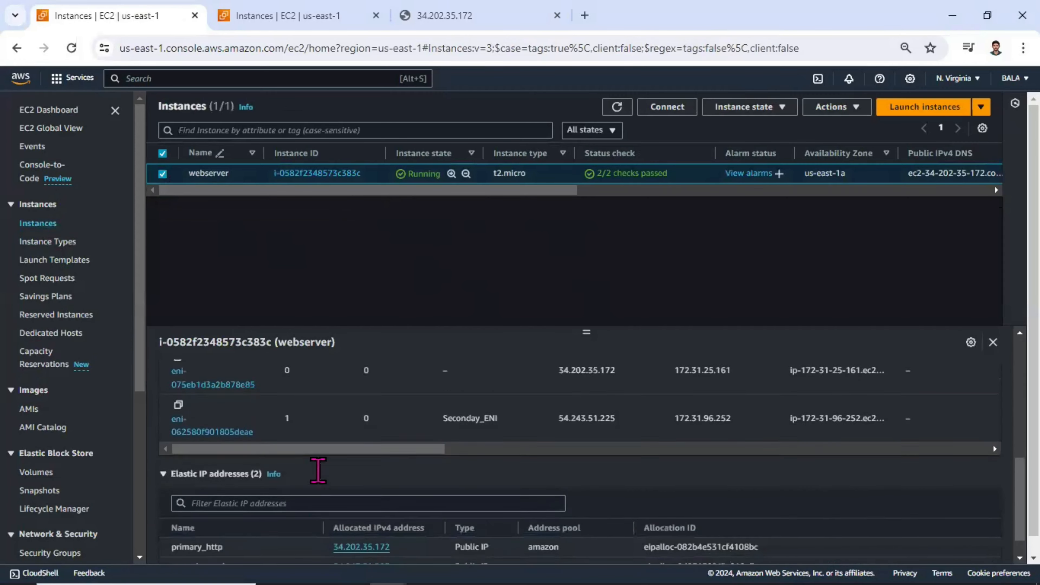
pyautogui.scroll(-4, 289, 491)
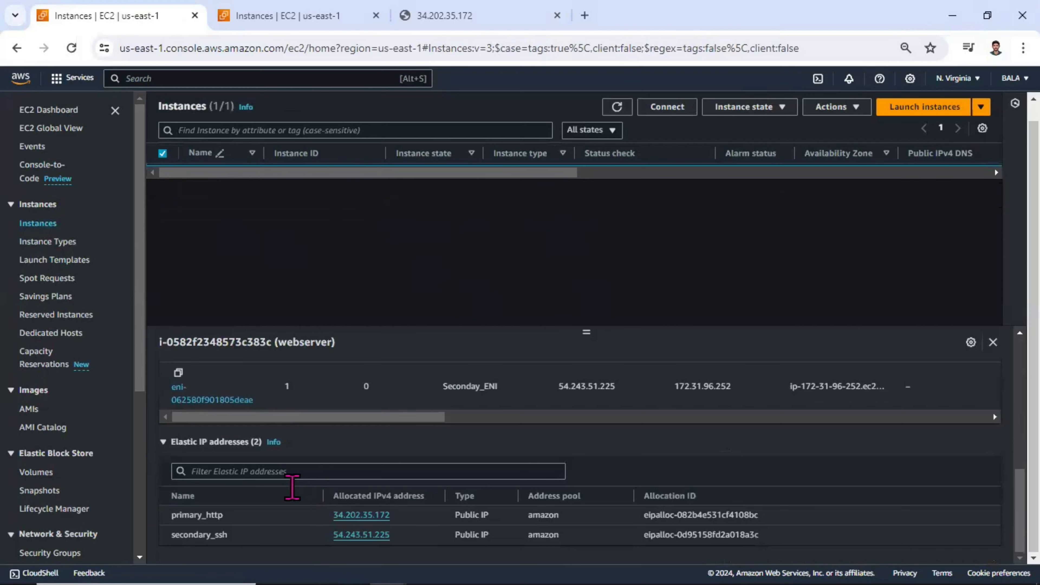
pyautogui.moveTo(225, 515); pyautogui.dragTo(189, 515)
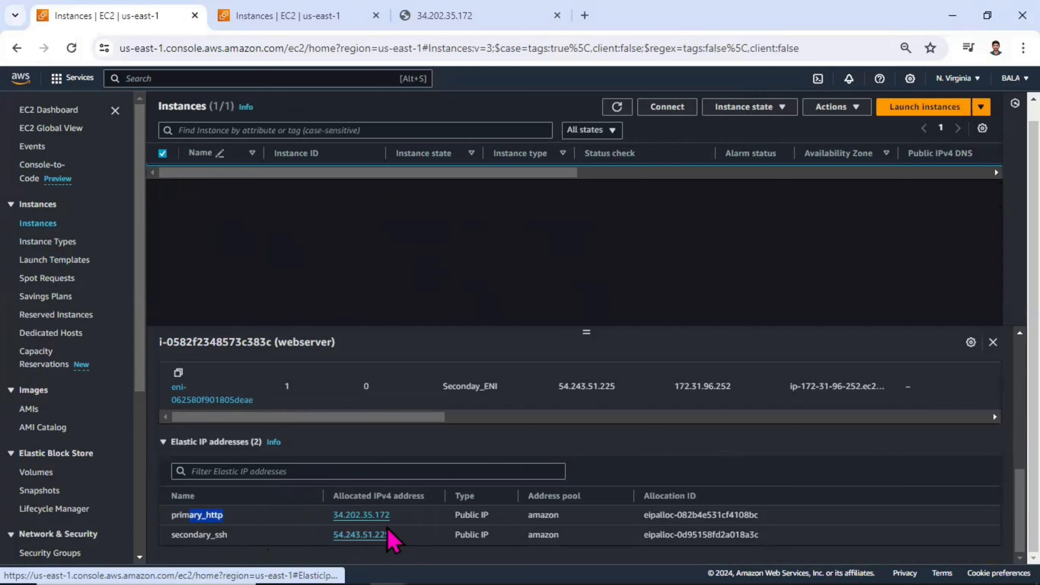
pyautogui.moveTo(228, 534); pyautogui.dragTo(171, 535)
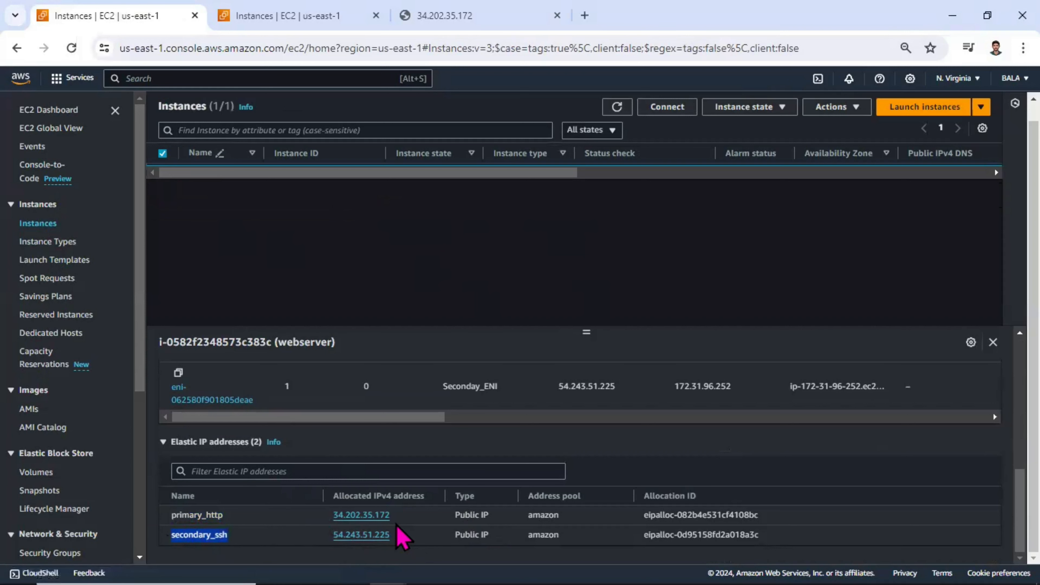
# Step: Copy the primary_http Elastic IP address and compare it with the webserver instance's network interfaces
pyautogui.moveTo(391, 514); pyautogui.dragTo(336, 517)
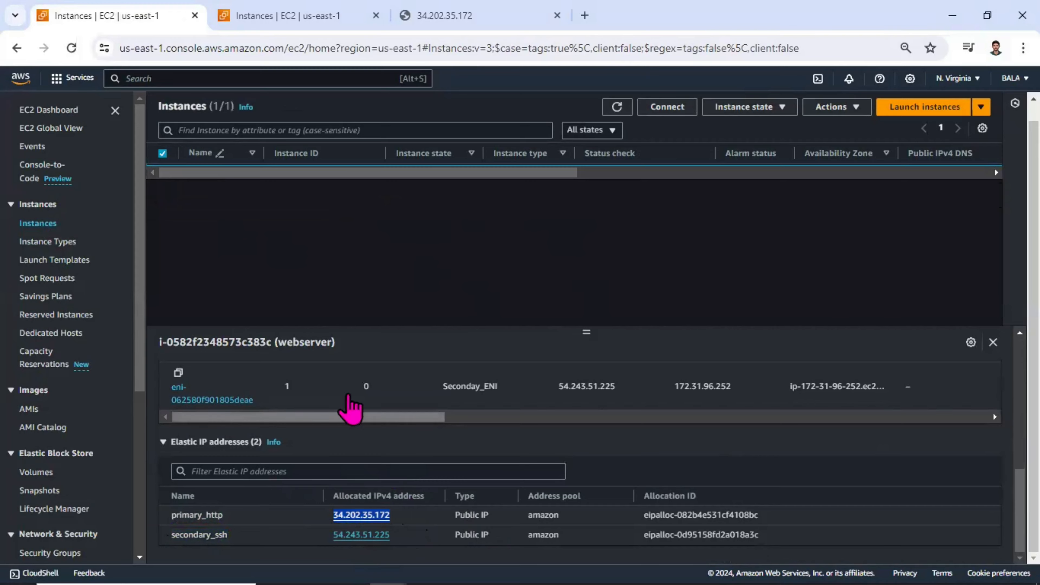
pyautogui.scroll(2, 406, 461)
pyautogui.scroll(-1, 416, 458)
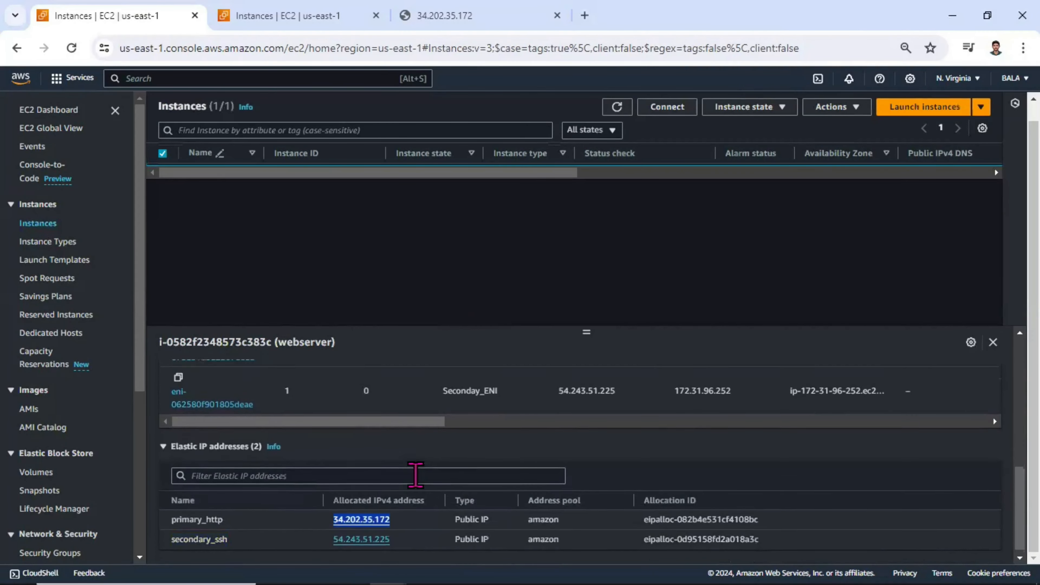
pyautogui.scroll(2, 426, 475)
pyautogui.scroll(-1, 591, 488)
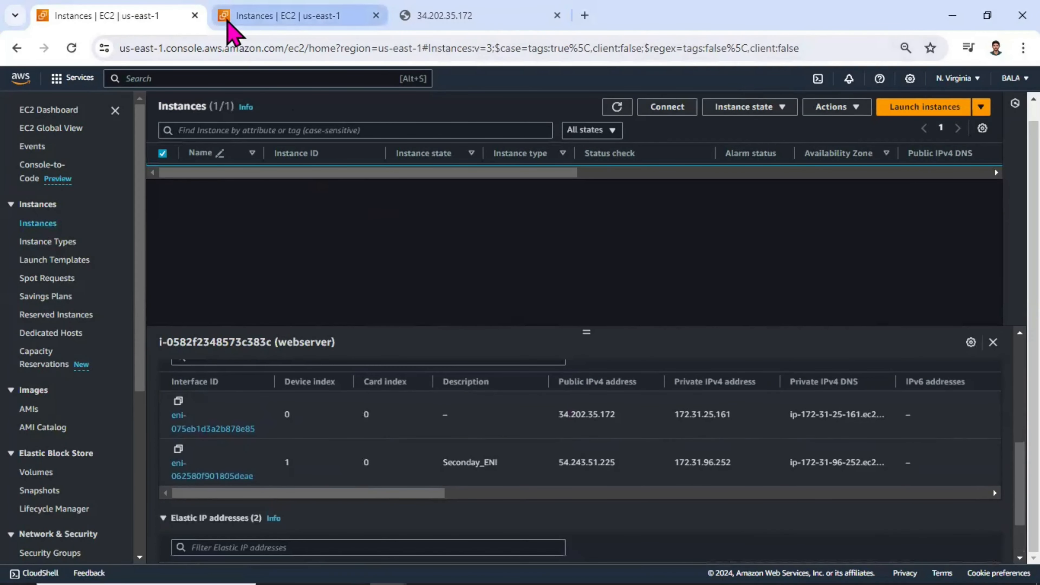
pyautogui.middleClick(225, 20)
pyautogui.click(226, 19)
pyautogui.click(221, 54)
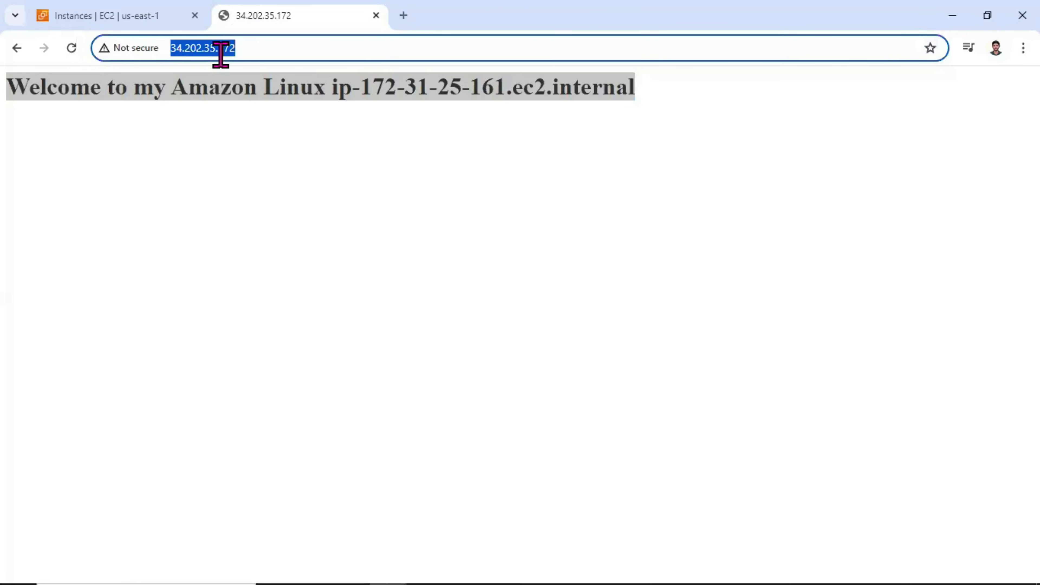
pyautogui.write('http:/')
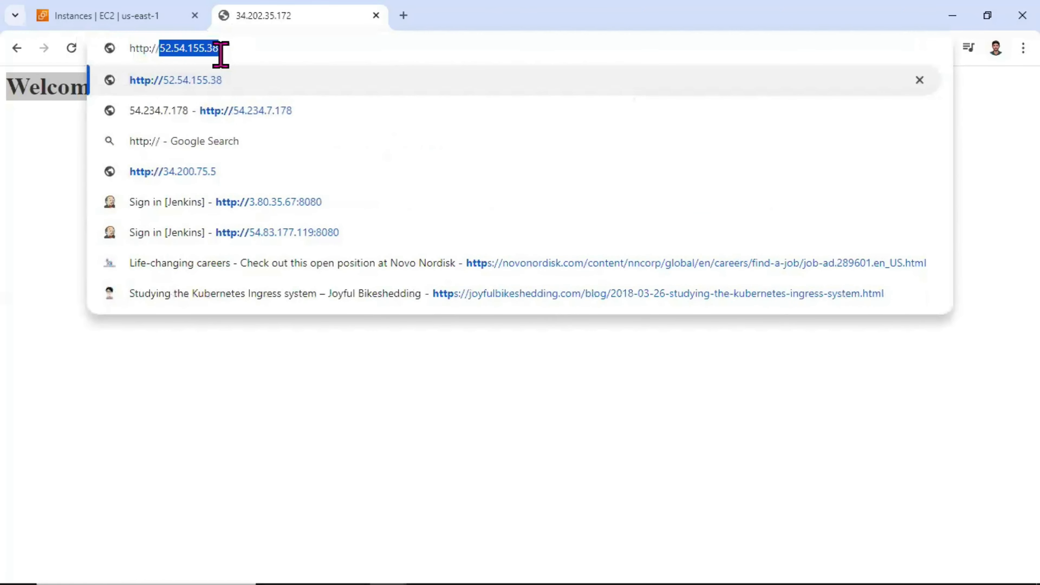
pyautogui.press('Escape')
pyautogui.press('Return')
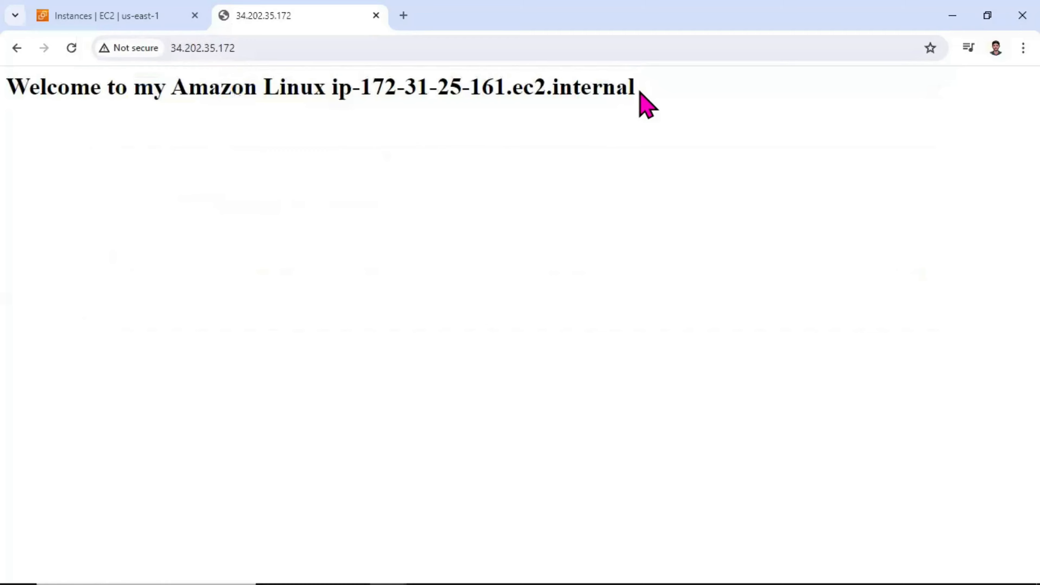
pyautogui.moveTo(645, 102); pyautogui.dragTo(32, 93)
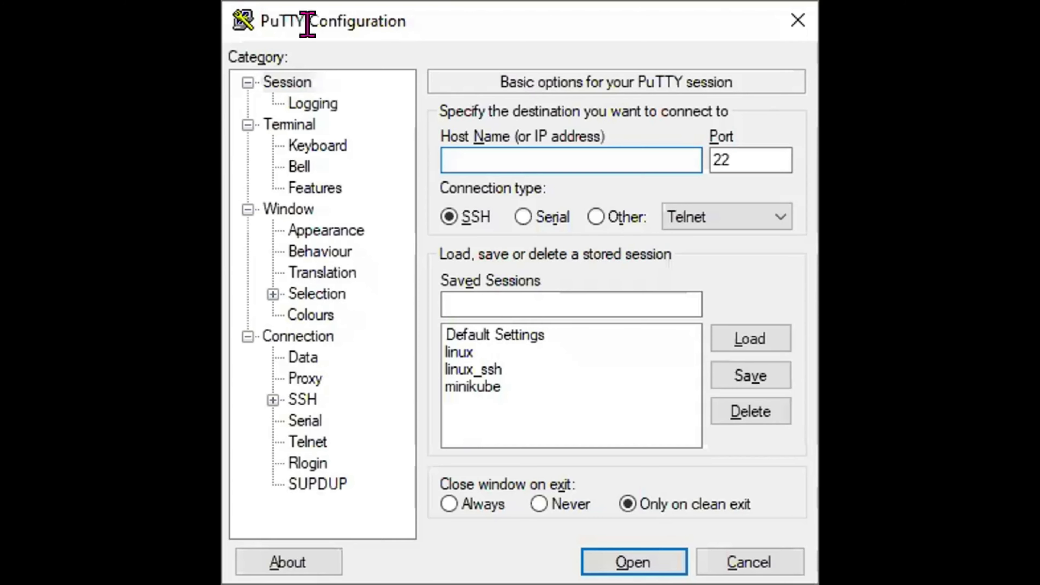
# Step: Switch to PuTTY and try an SSH connection to the primary_http address 34.202.35.172 on port 22
pyautogui.write('34.202.35.172')
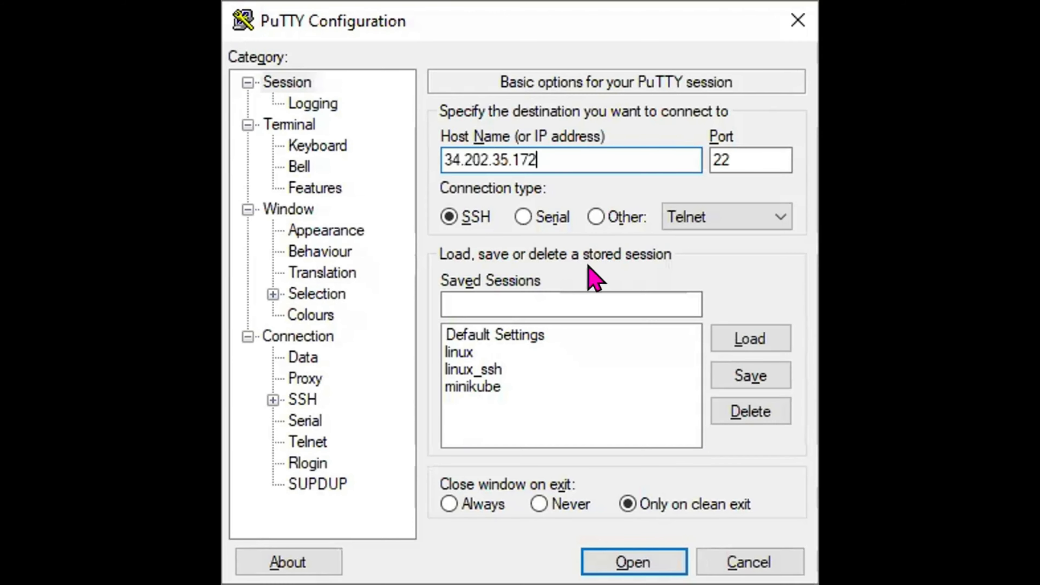
pyautogui.click(634, 562)
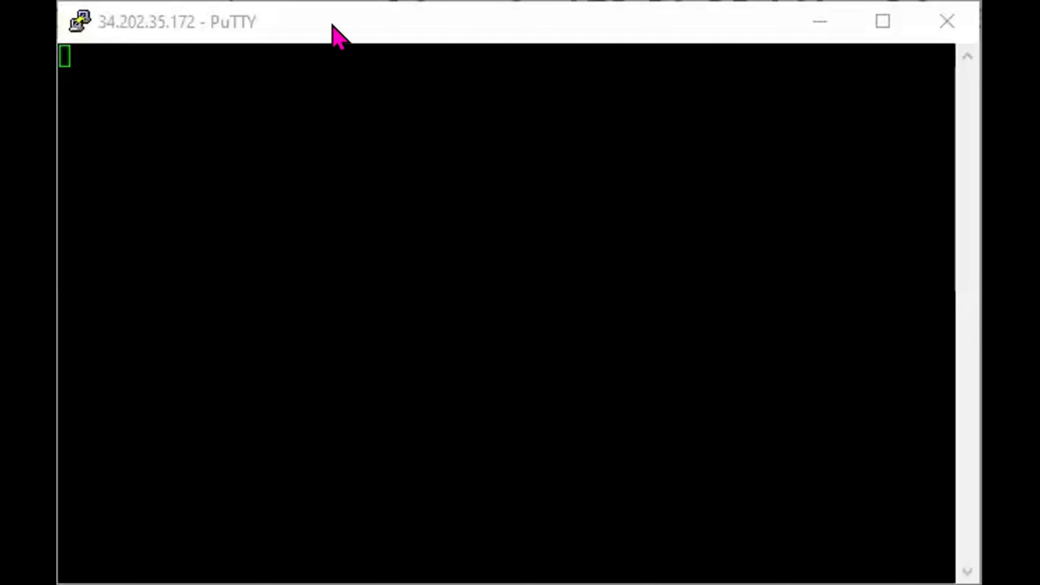
pyautogui.click(336, 151)
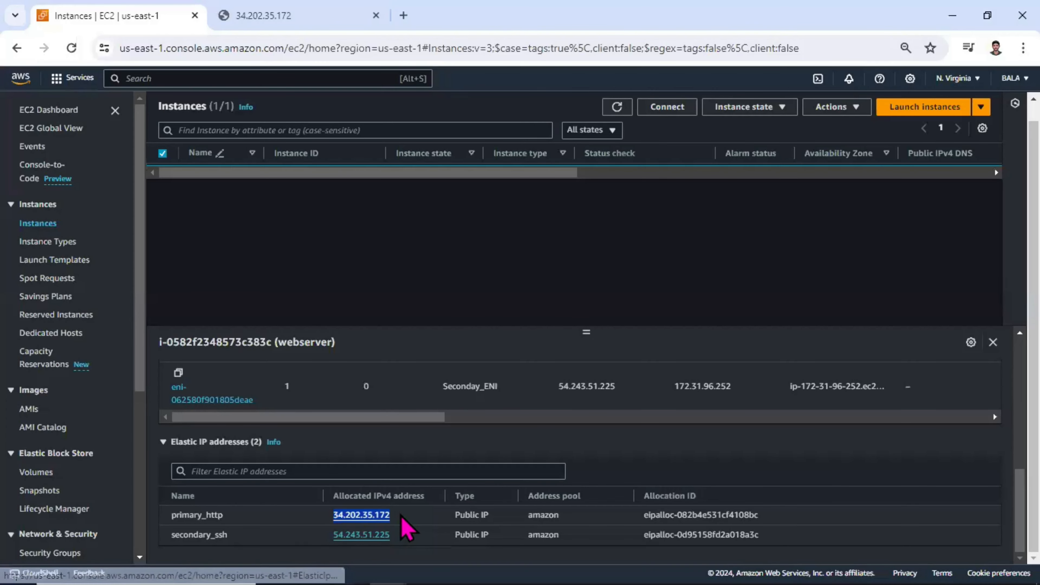
# Step: Switch to the EC2 console and review the webserver instance's inbound rules, ports and security groups
pyautogui.scroll(8, 523, 460)
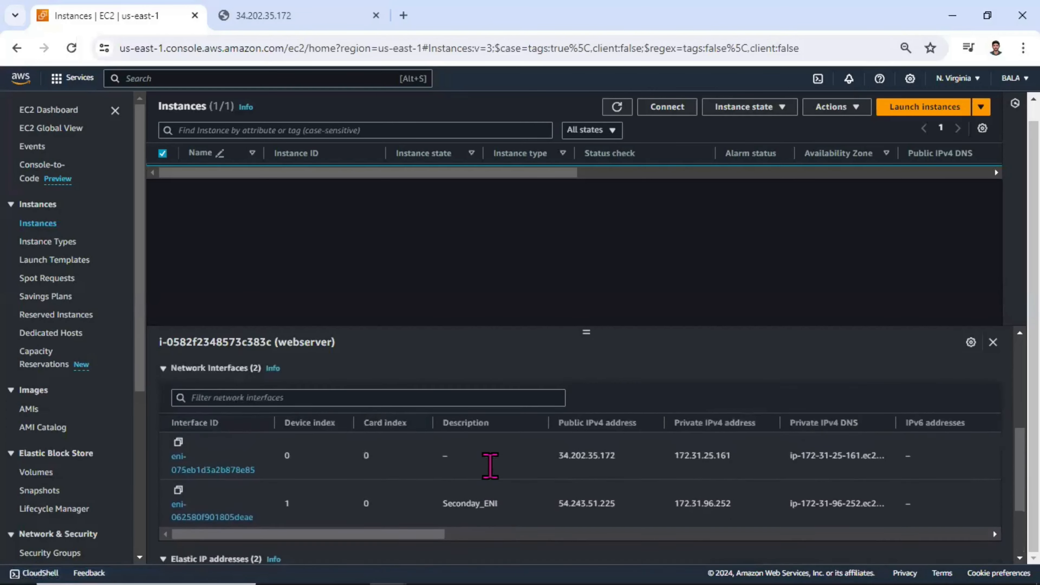
pyautogui.scroll(2, 322, 395)
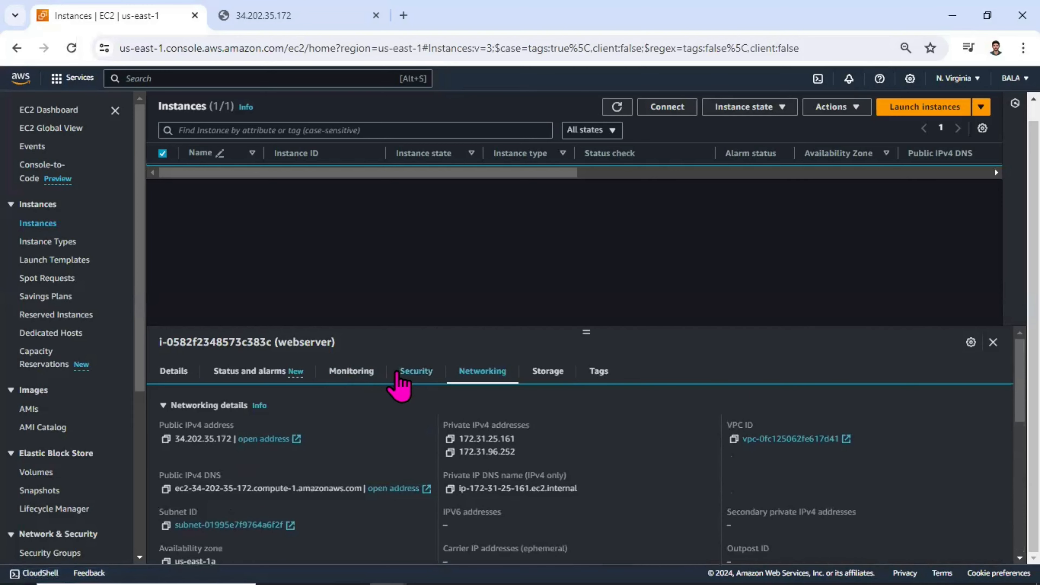
pyautogui.click(409, 371)
pyautogui.scroll(-4, 426, 453)
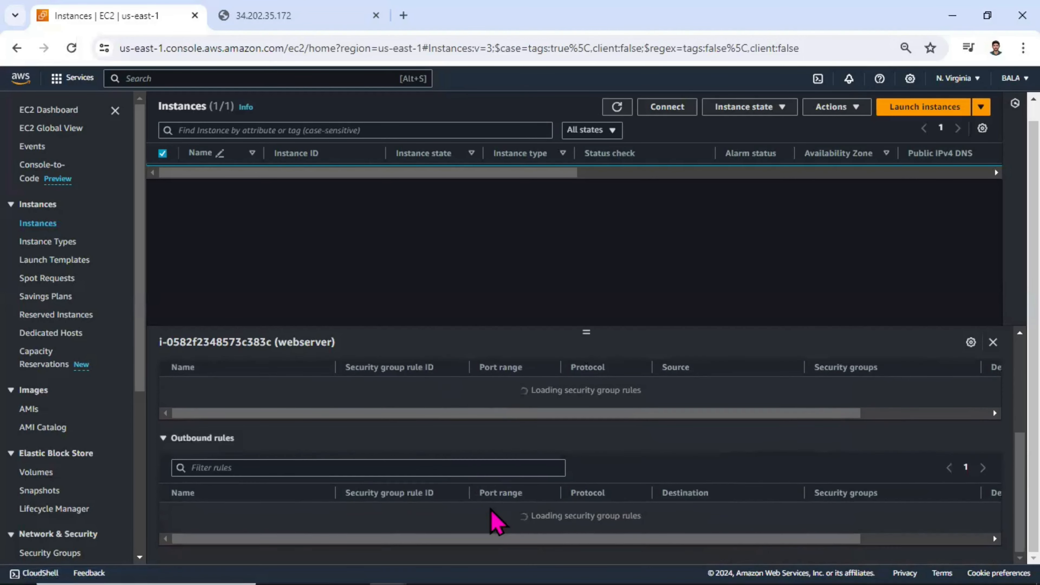
pyautogui.scroll(2, 510, 475)
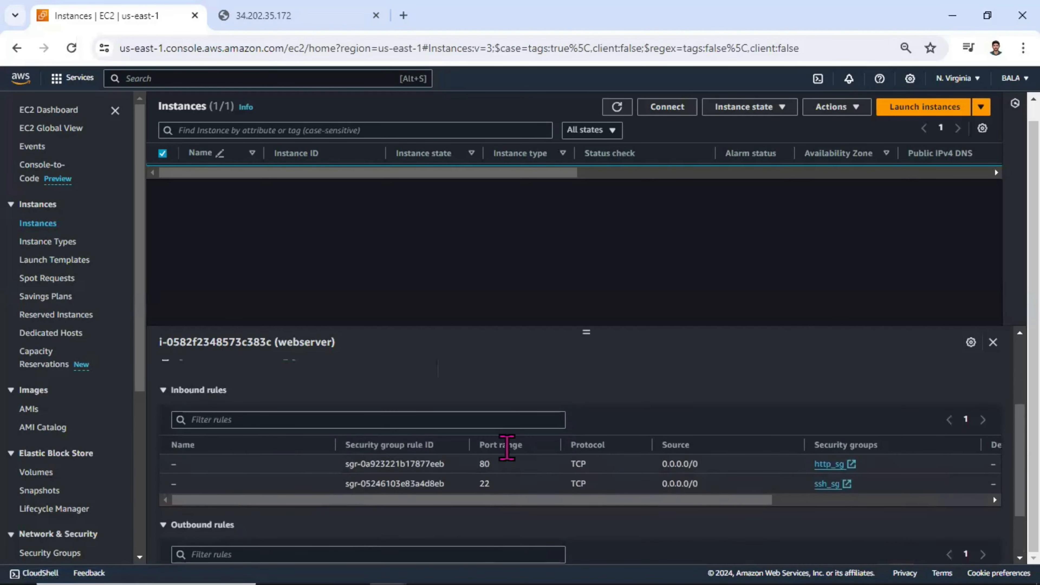
pyautogui.moveTo(534, 500); pyautogui.dragTo(819, 525)
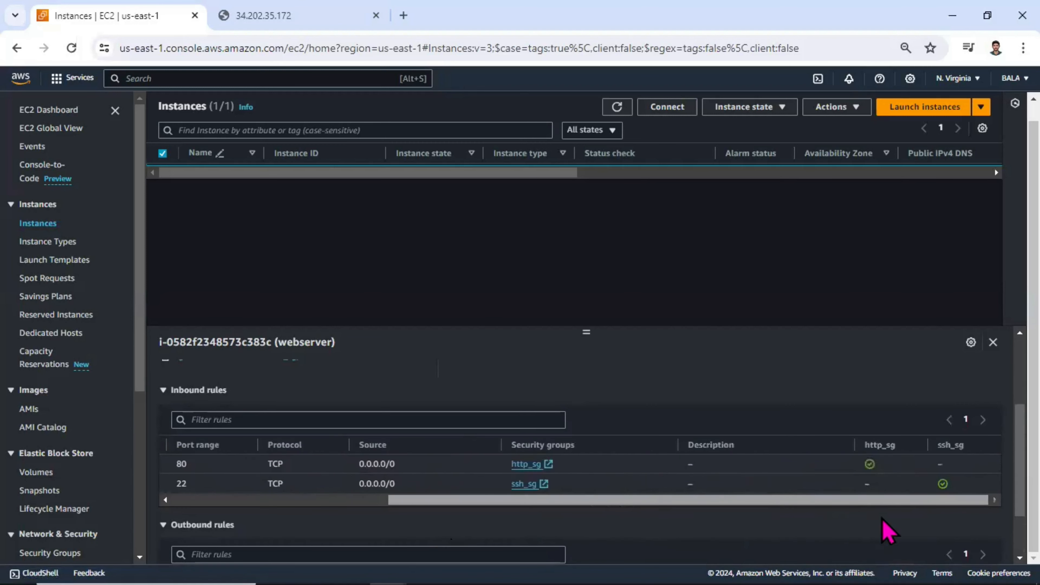
pyautogui.moveTo(889, 531); pyautogui.dragTo(889, 495)
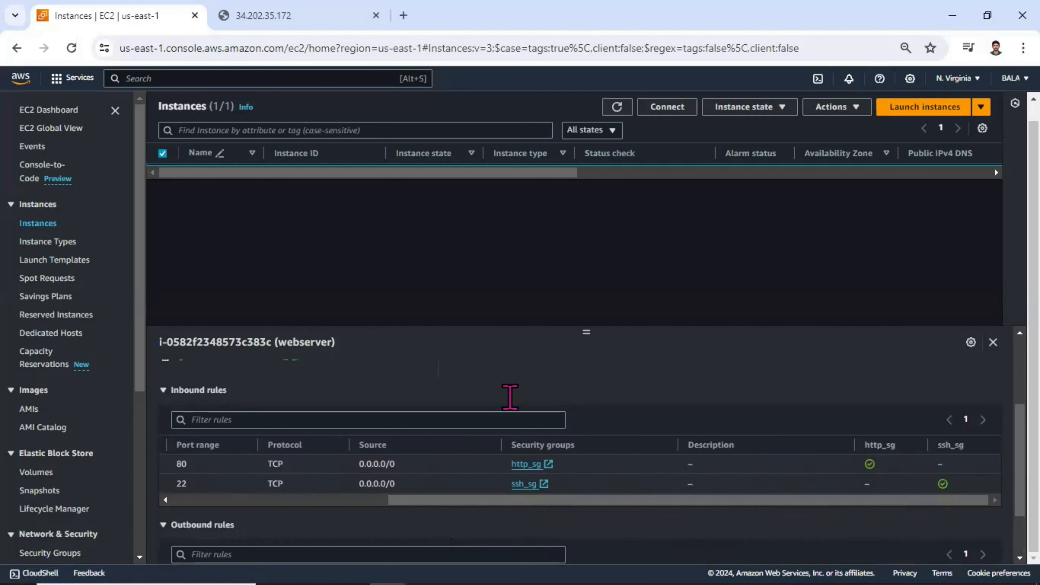
pyautogui.moveTo(540, 500); pyautogui.dragTo(385, 515)
pyautogui.scroll(5, 499, 407)
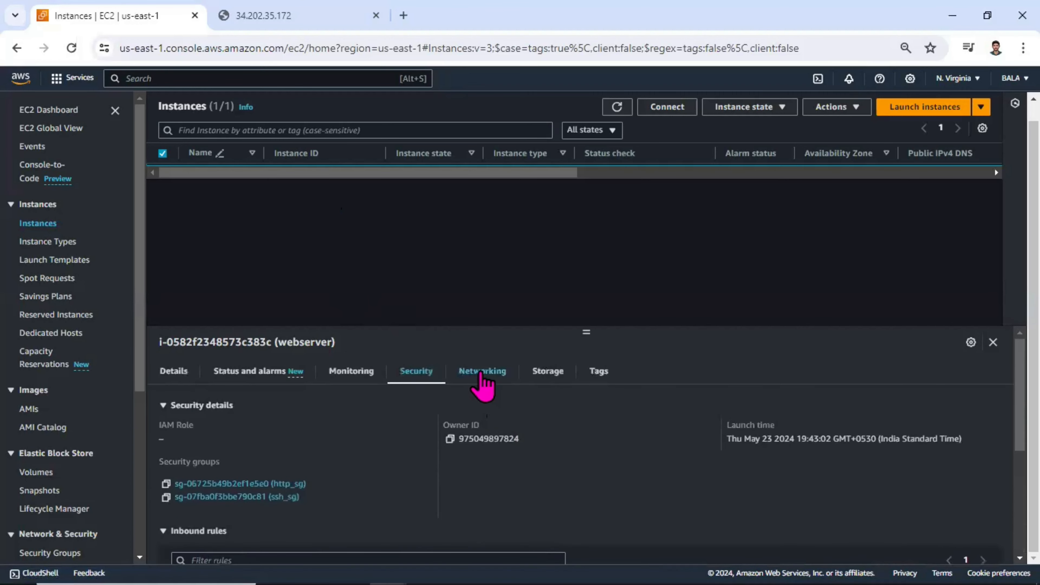
# Step: Copy the secondary_ssh Elastic IP from the instance's networking details and set 54.243.51.225 as the host in a new PuTTY session
pyautogui.click(482, 383)
pyautogui.scroll(-10, 434, 464)
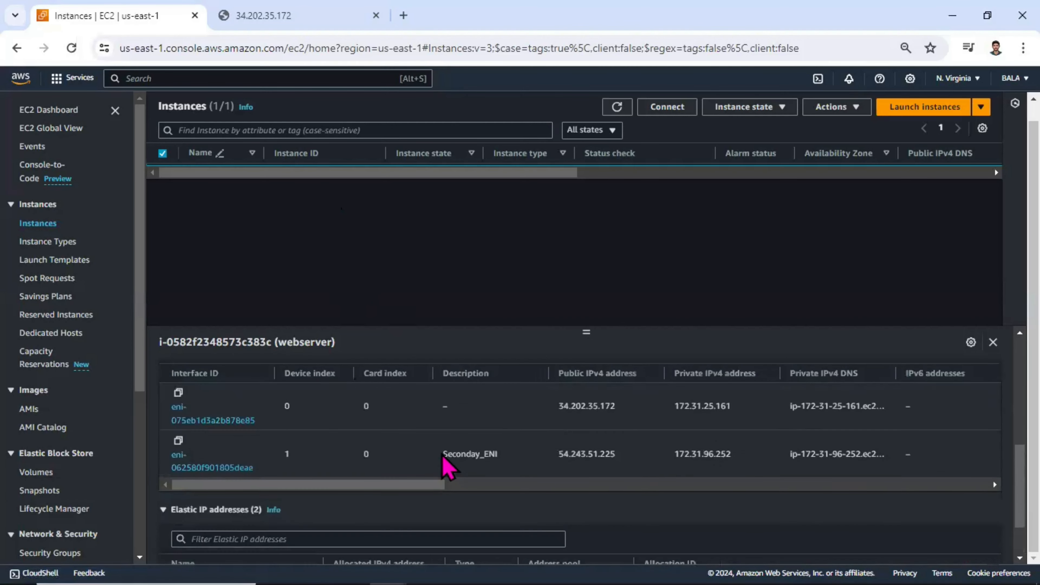
pyautogui.moveTo(389, 534); pyautogui.dragTo(333, 535)
pyautogui.hotkey('ctrl', 'c')
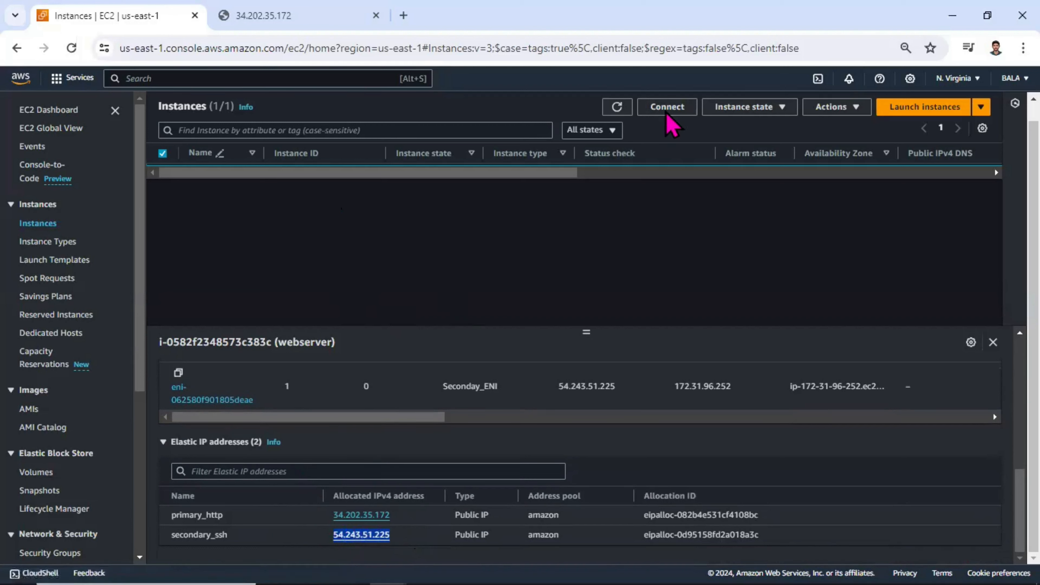
pyautogui.hotkey('alt', 'Tab')
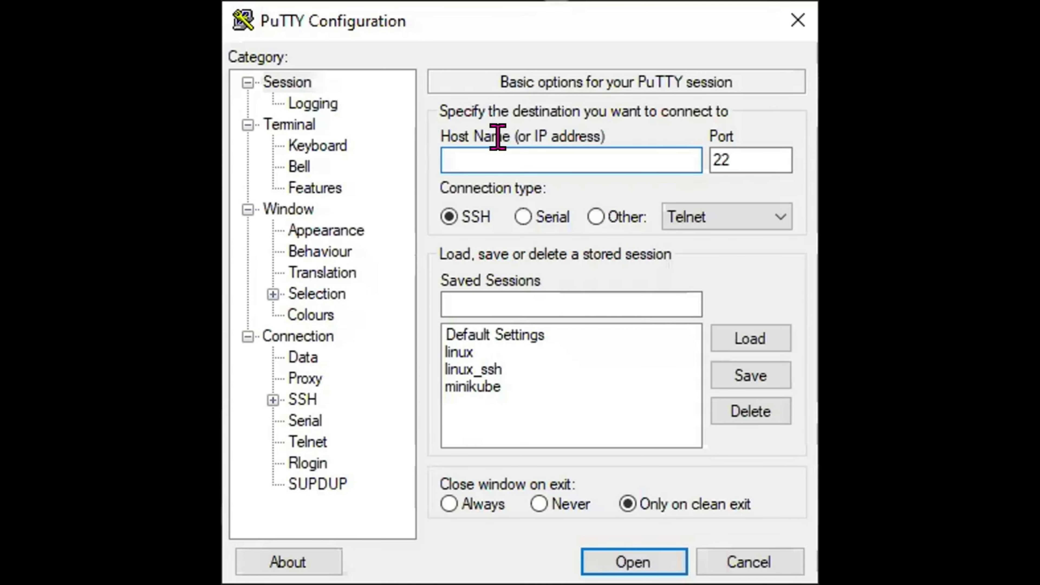
pyautogui.hotkey('ctrl', 'v')
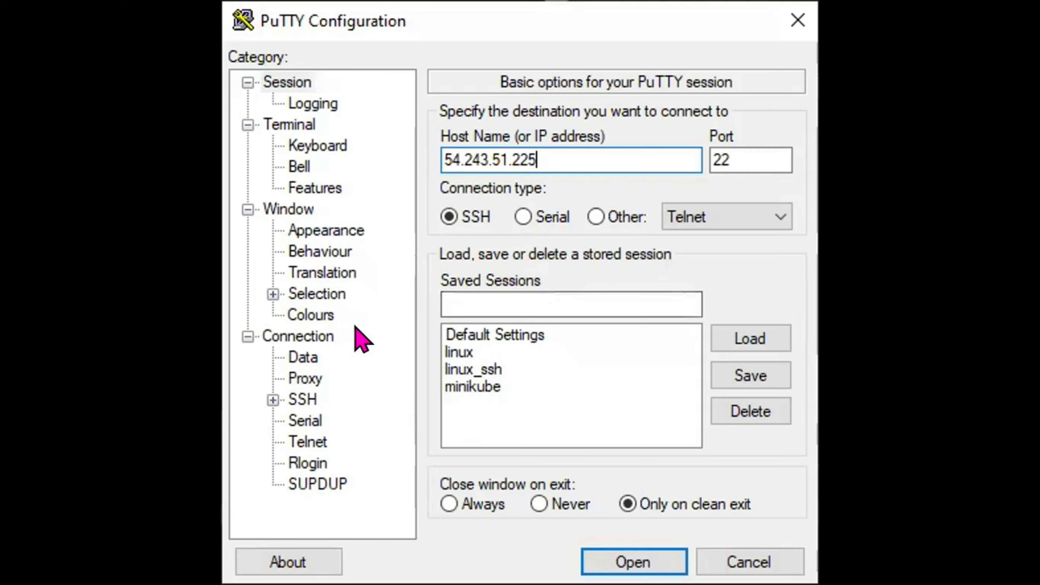
# Step: Load the private key file from the desktop's keypair folder as the session's SSH authentication credential
pyautogui.click(305, 399)
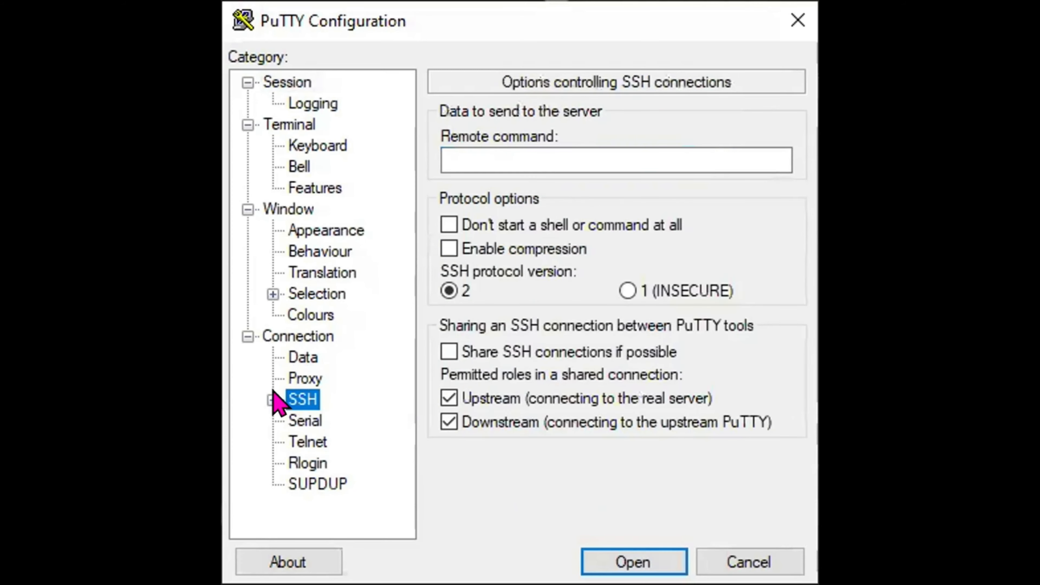
pyautogui.click(273, 399)
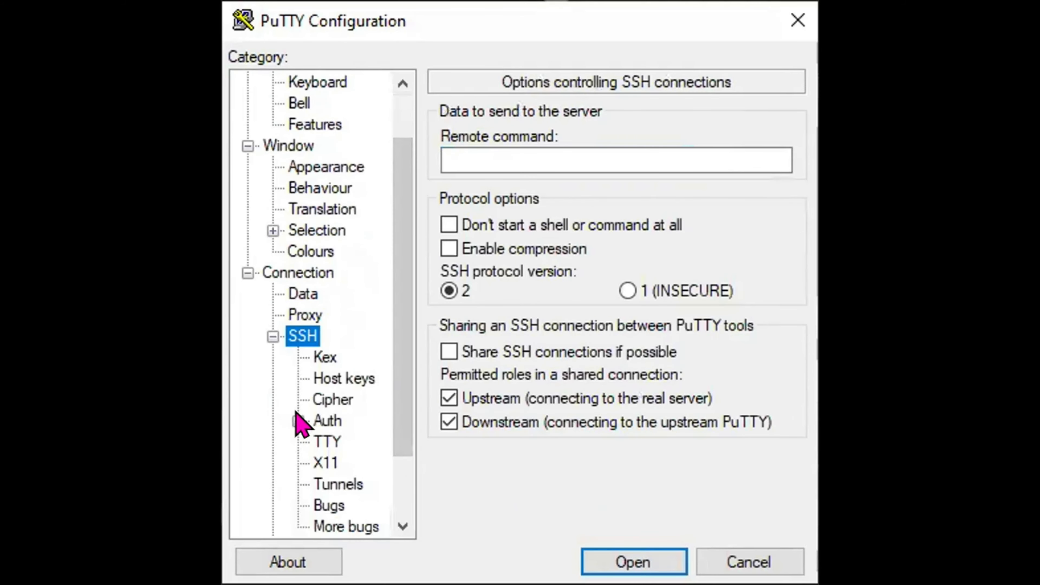
pyautogui.click(298, 421)
pyautogui.click(380, 441)
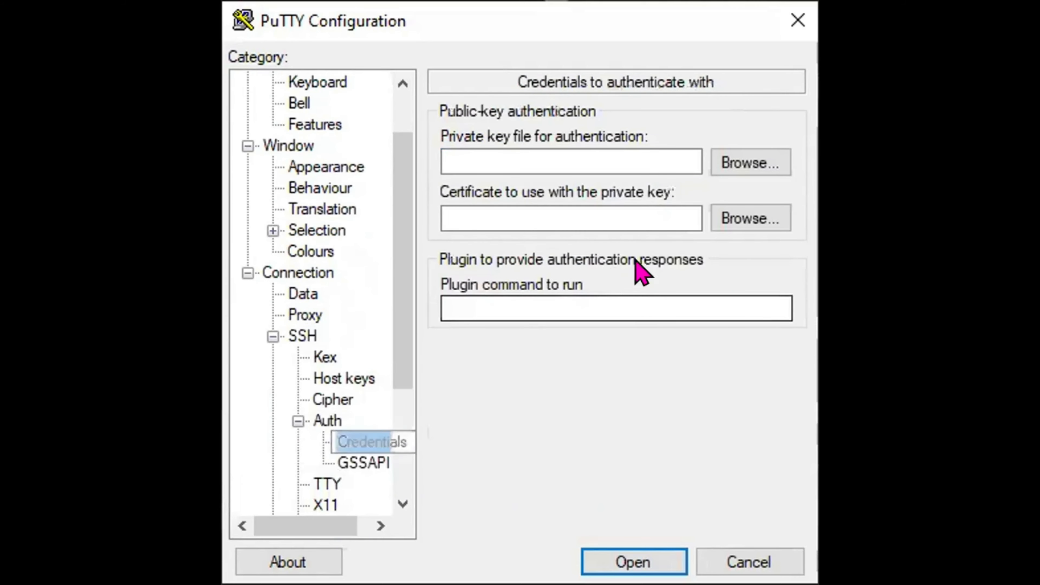
pyautogui.click(739, 163)
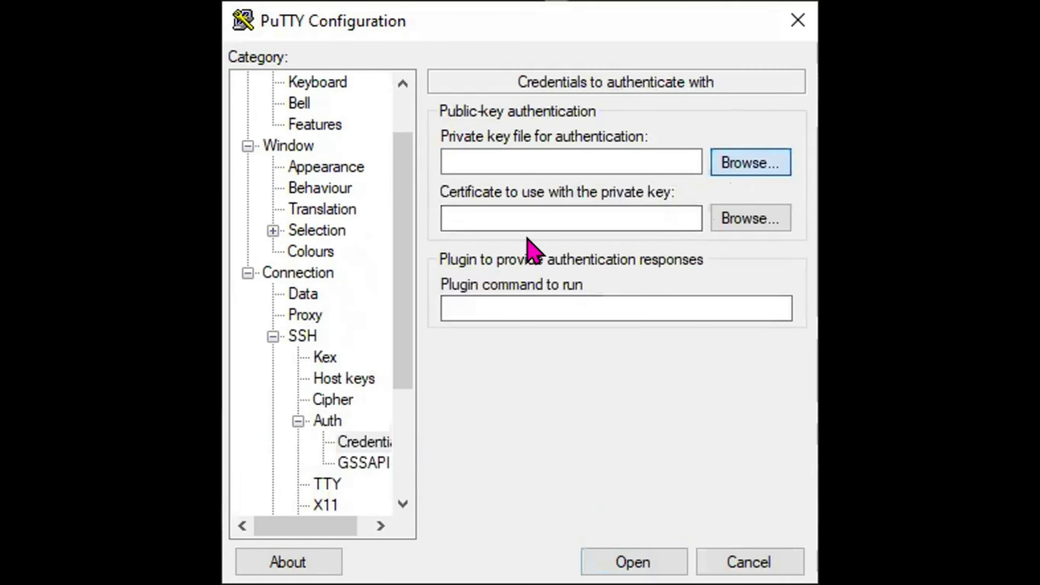
pyautogui.click(548, 254)
pyautogui.doubleClick(411, 217)
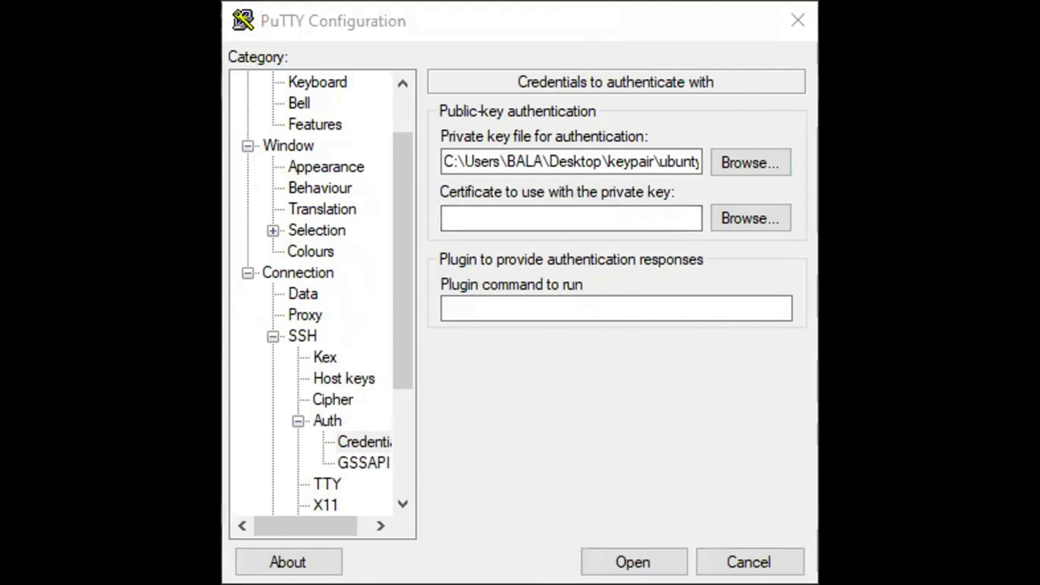
# Step: Open the SSH session to 54.243.51.225, accept the server's host key and log in as ec2-user
pyautogui.scroll(1, 297, 102)
pyautogui.click(287, 82)
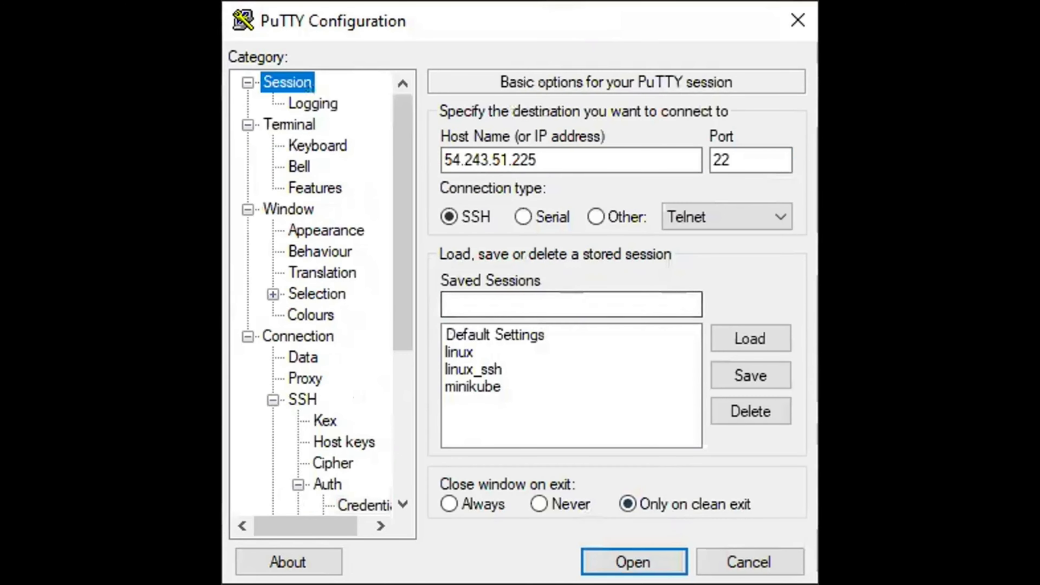
pyautogui.click(633, 562)
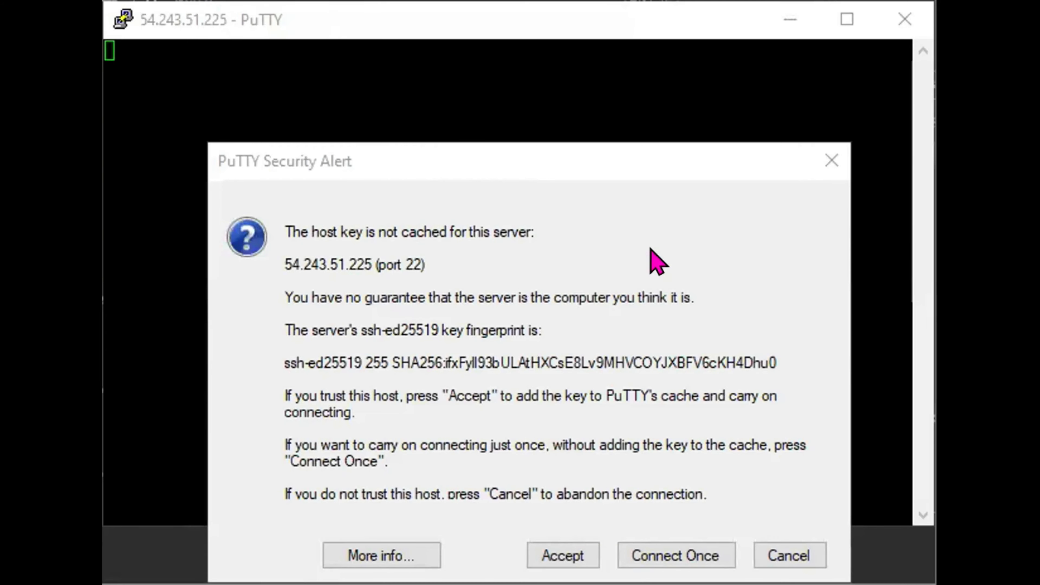
pyautogui.click(563, 555)
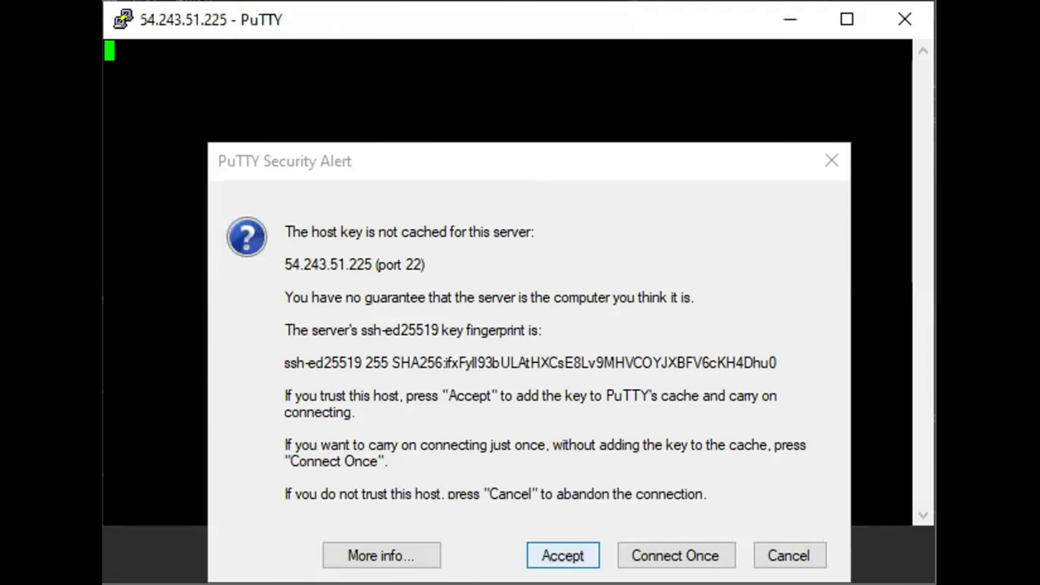
pyautogui.write('ec')
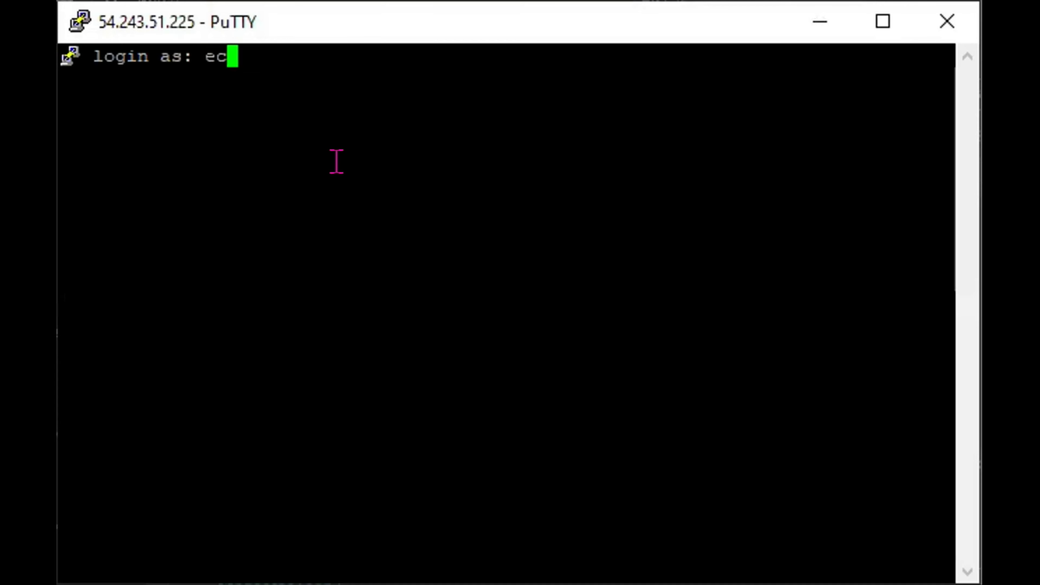
pyautogui.write('2-user')
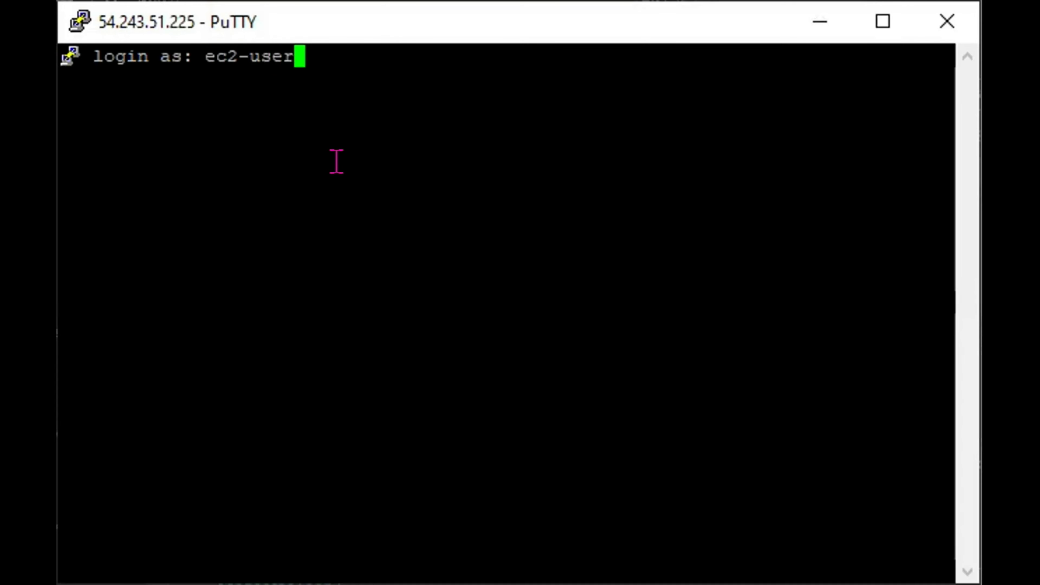
pyautogui.press('Return')
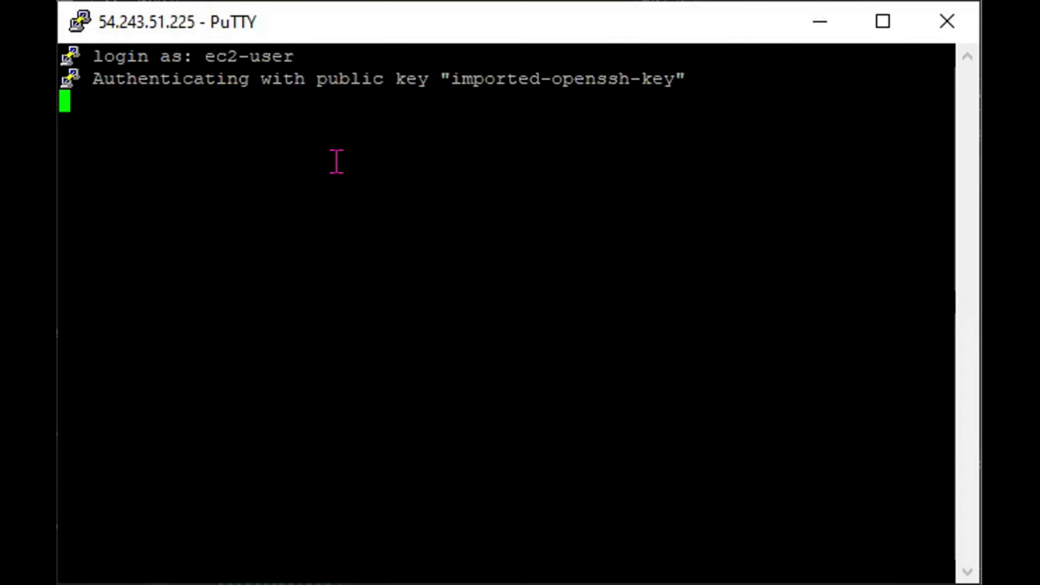